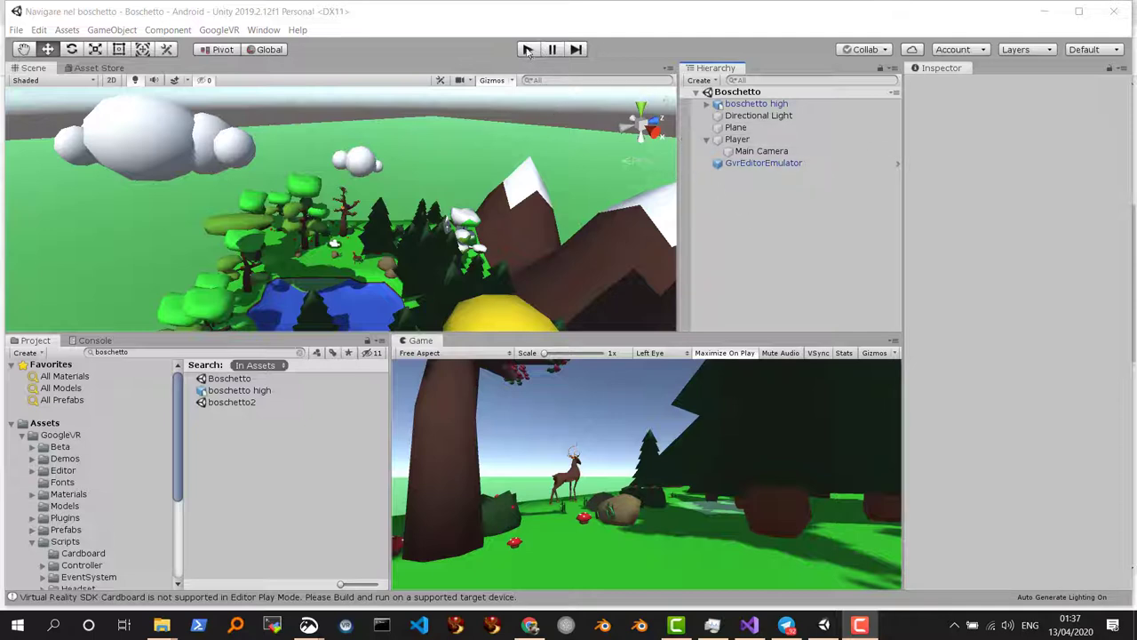
Play-test the scene, then inspect the Player's Rigidbody (Mass 20, Drag 20) and Move script (Speed 5)
{"action": "left_click", "coordinate": [528, 50]}
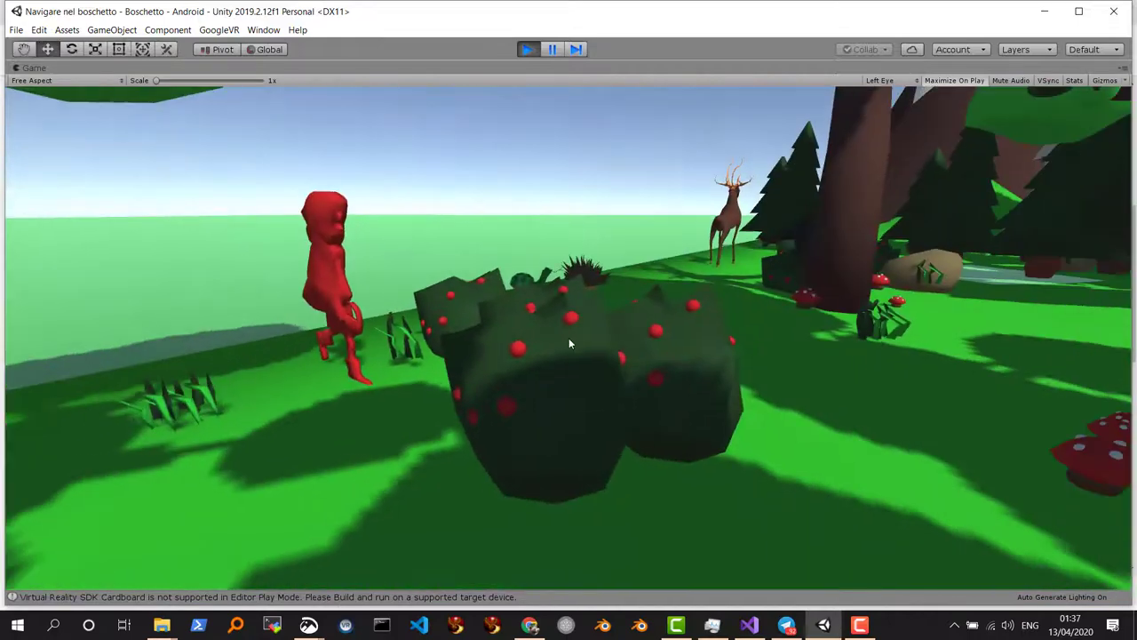
{"action": "left_click", "coordinate": [527, 50]}
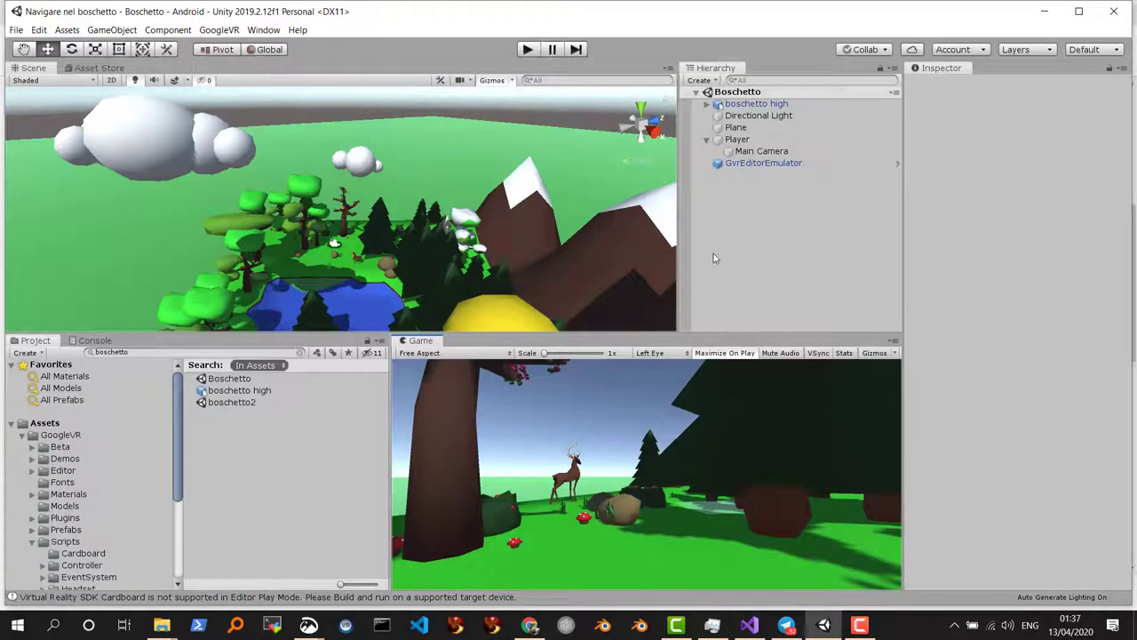
{"action": "left_click", "coordinate": [736, 138]}
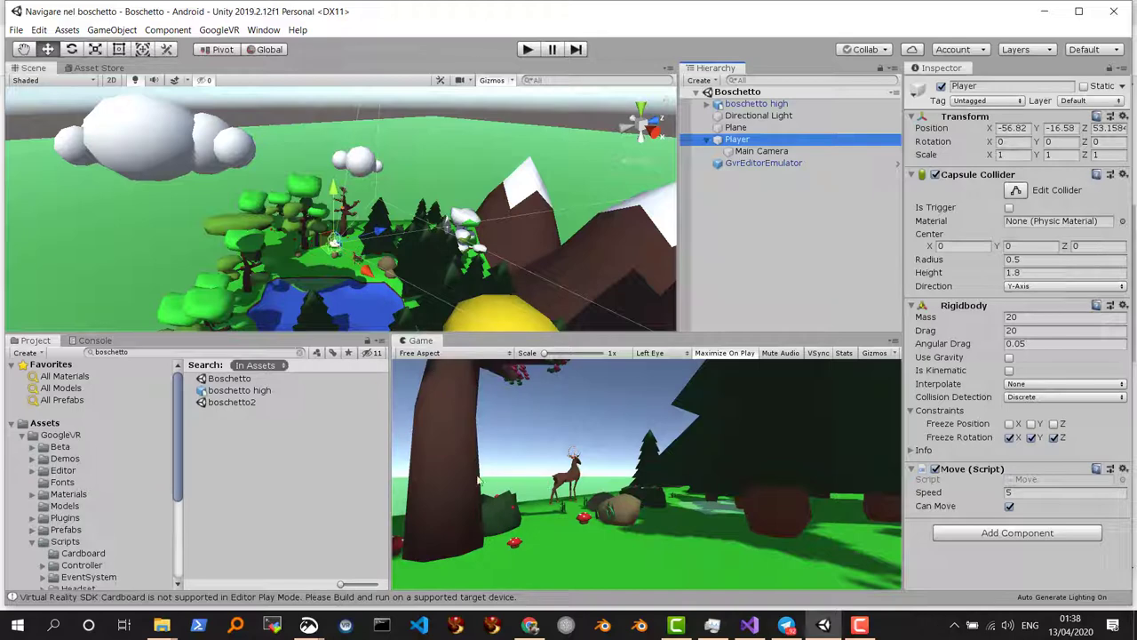
Create a new cube and move it into the camera's view near the ground
{"action": "left_click", "coordinate": [112, 29]}
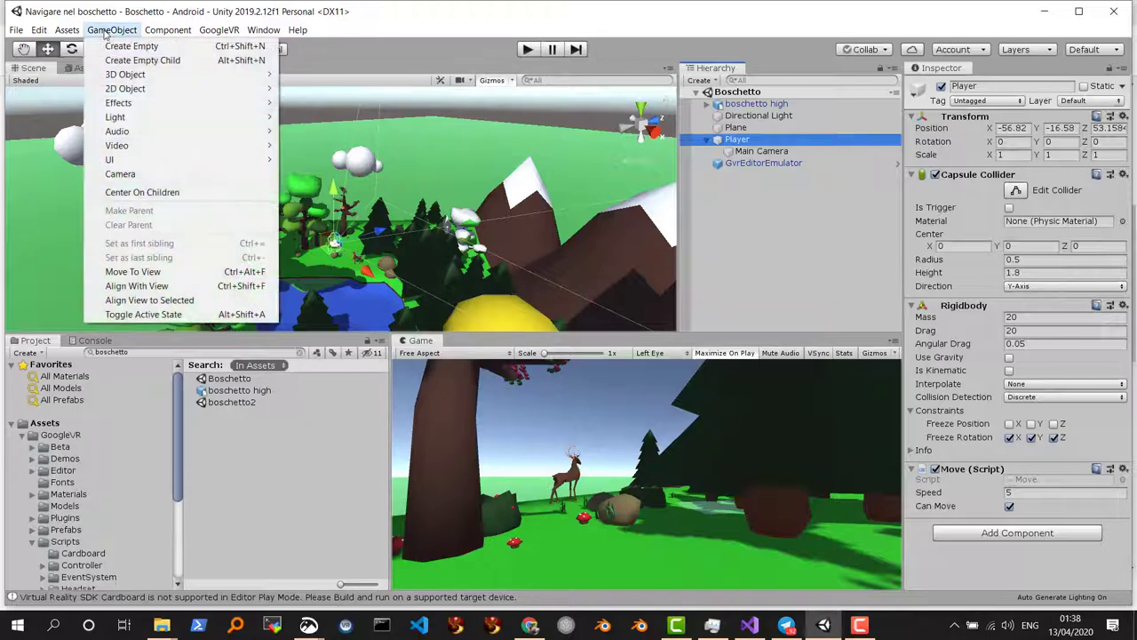
{"action": "mouse_move", "coordinate": [124, 73]}
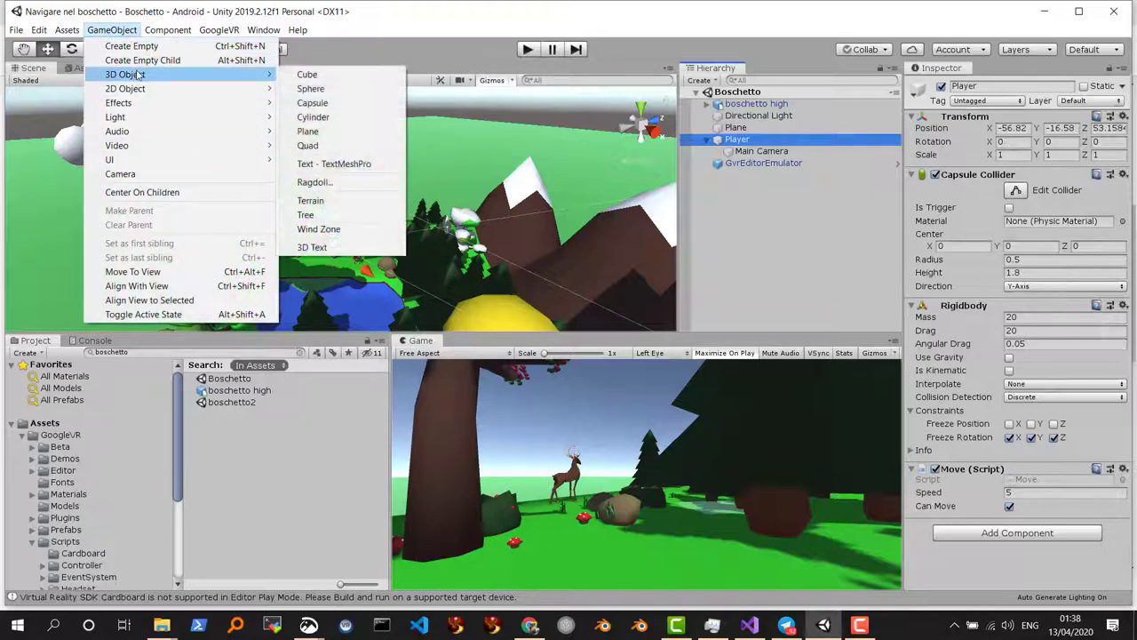
{"action": "left_click", "coordinate": [308, 74]}
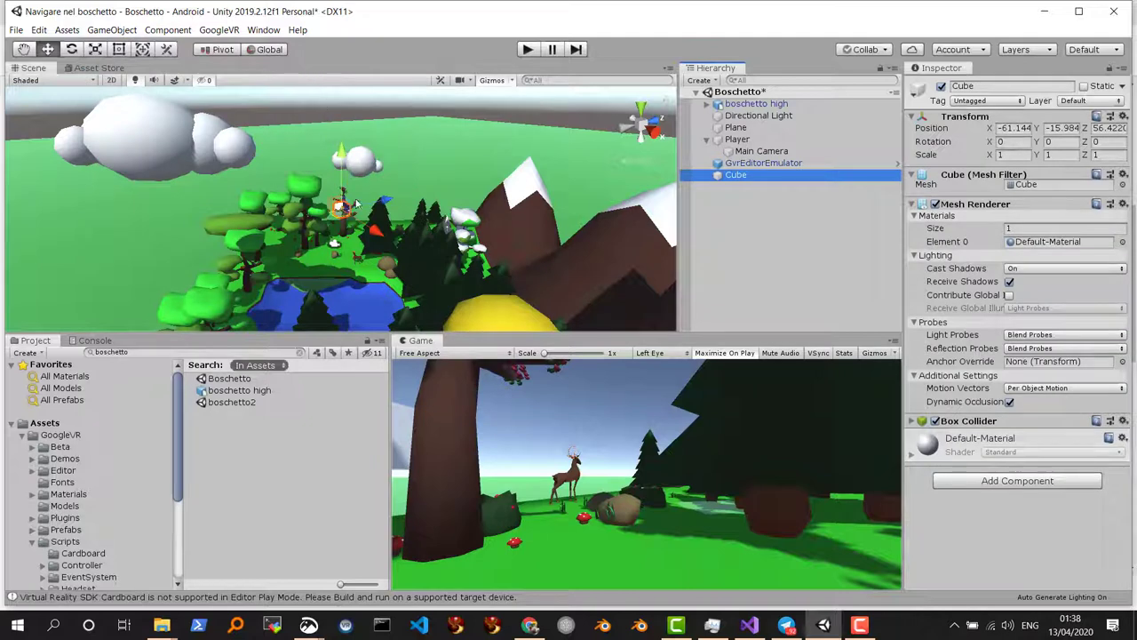
{"action": "left_click_drag", "start_coordinate": [374, 231], "coordinate": [399, 240]}
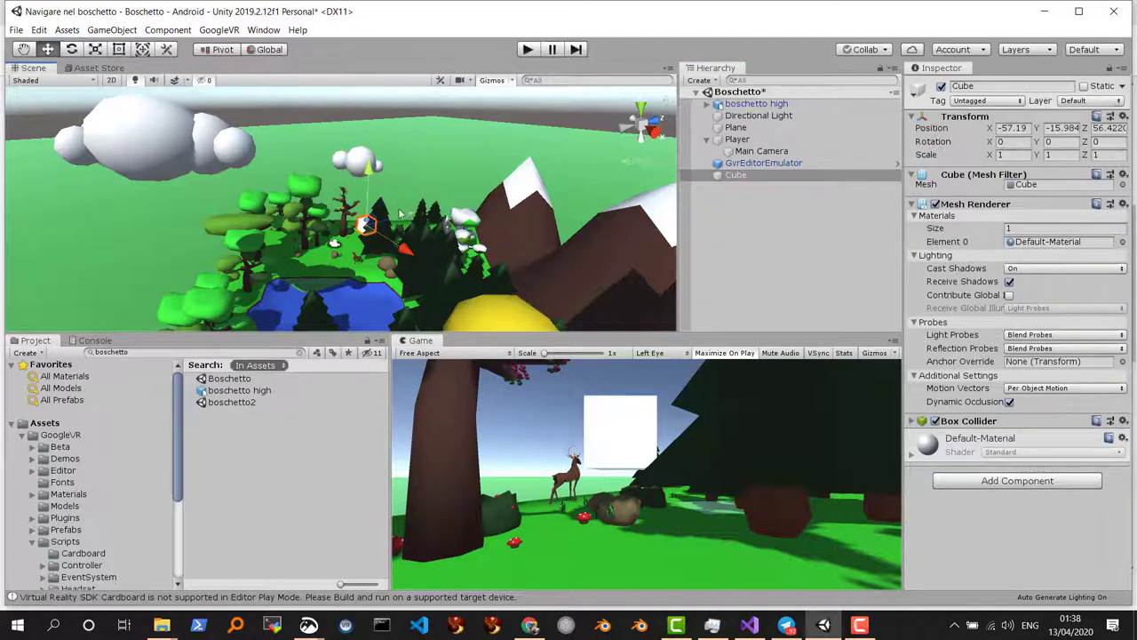
{"action": "left_click_drag", "start_coordinate": [371, 171], "coordinate": [371, 182]}
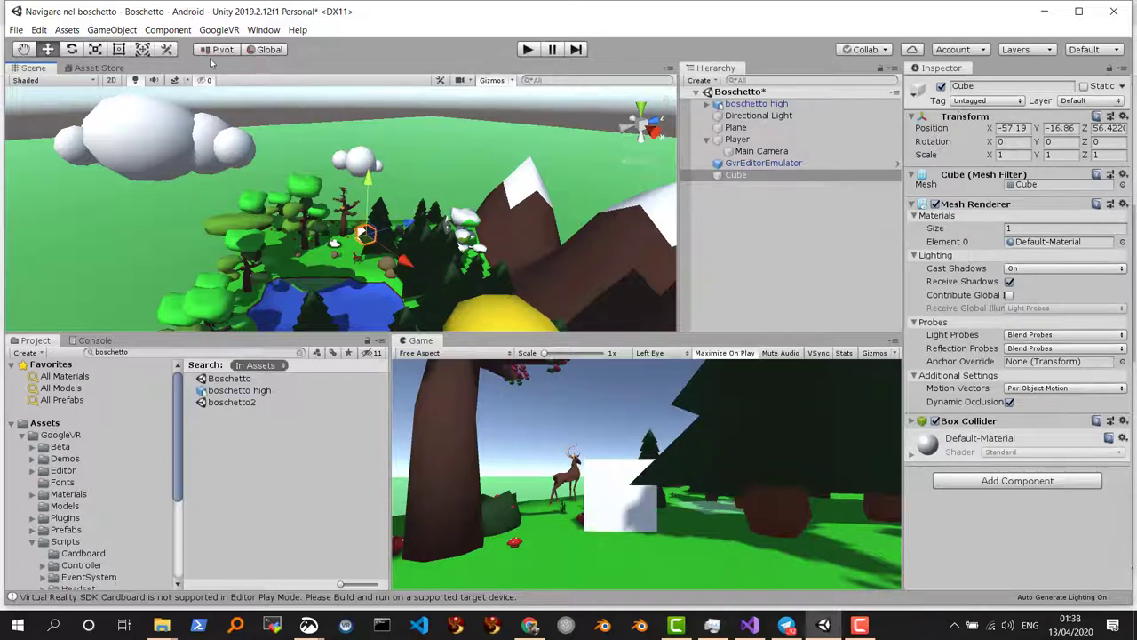
Shrink the cube uniformly to about 0.412 scale and lower it onto the ground
{"action": "left_click", "coordinate": [142, 48]}
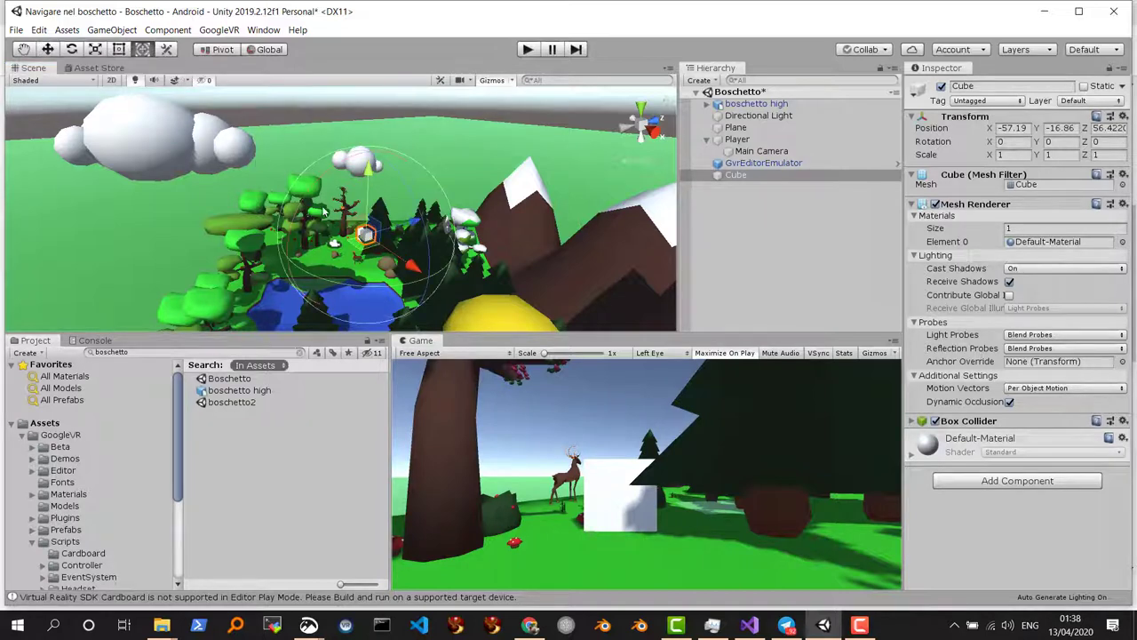
{"action": "left_click", "coordinate": [96, 49]}
{"action": "left_click_drag", "start_coordinate": [365, 233], "coordinate": [308, 217]}
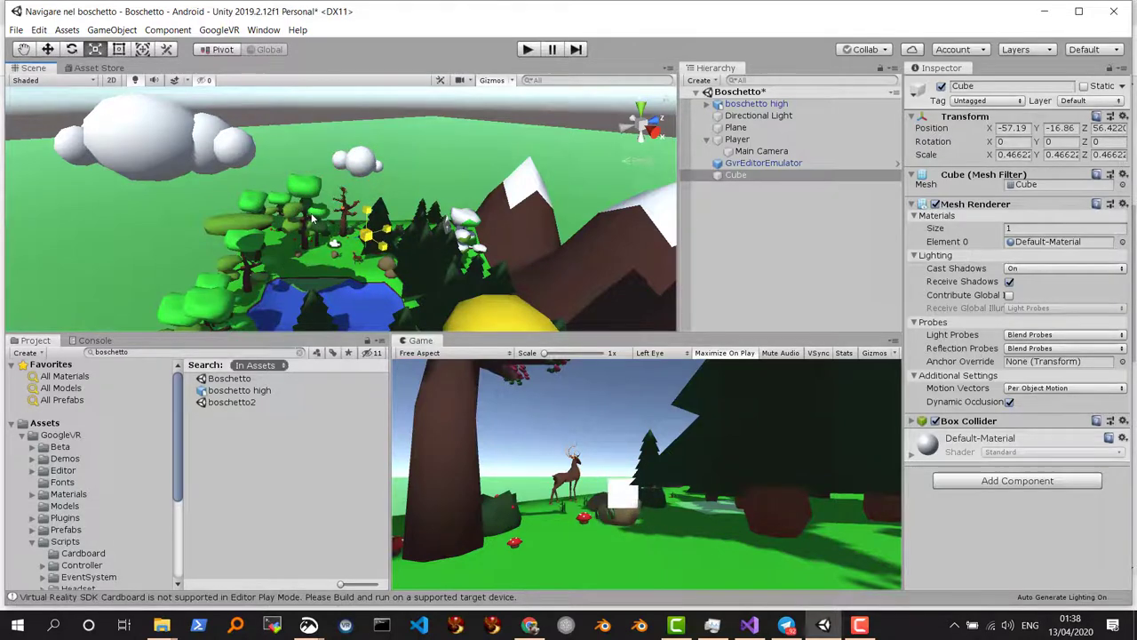
{"action": "left_click", "coordinate": [48, 48]}
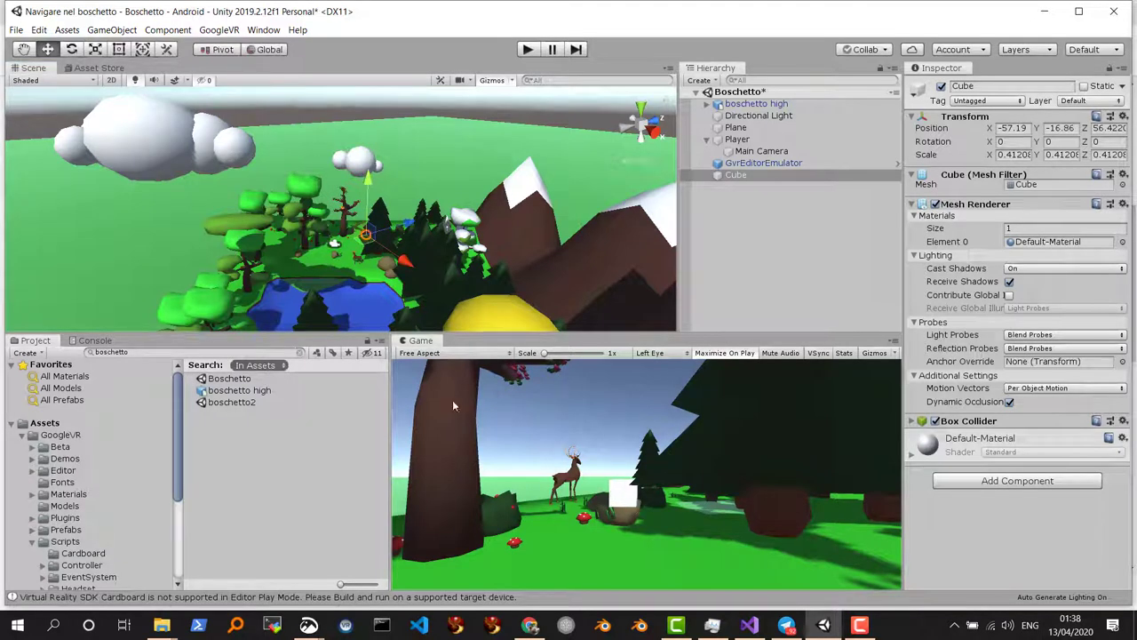
{"action": "left_click", "coordinate": [734, 177]}
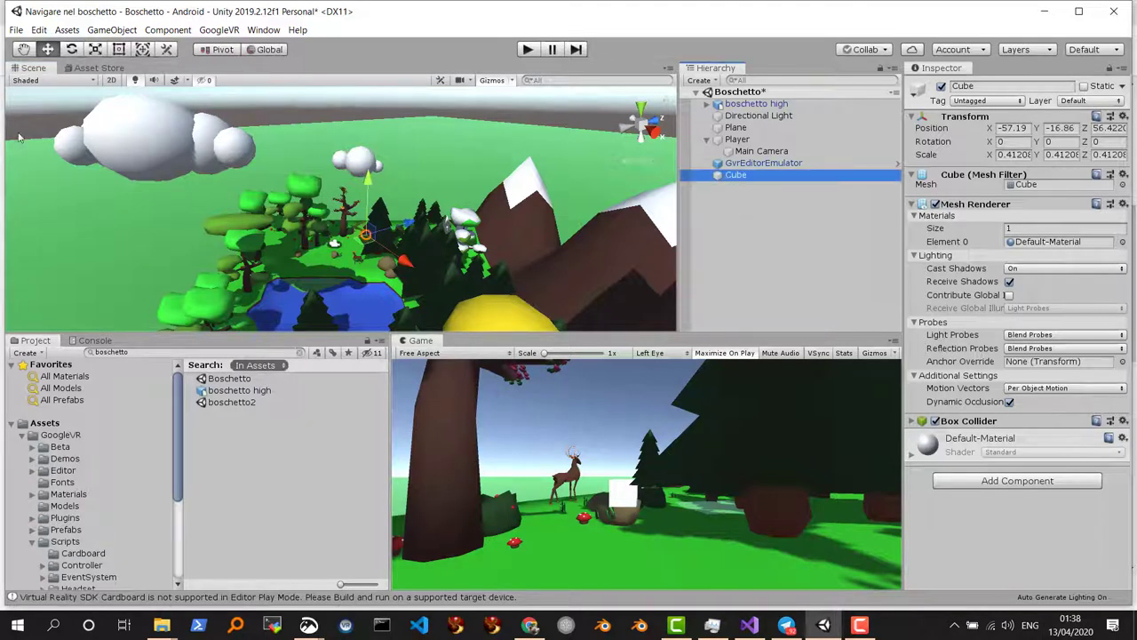
{"action": "left_click", "coordinate": [54, 50]}
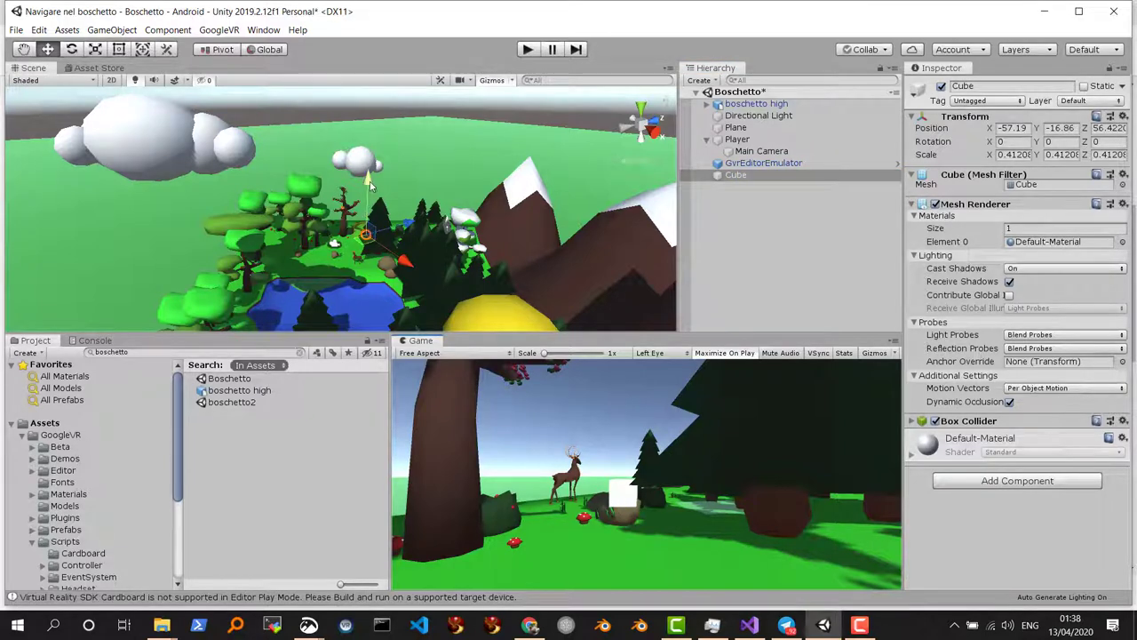
{"action": "left_click_drag", "start_coordinate": [369, 184], "coordinate": [368, 188]}
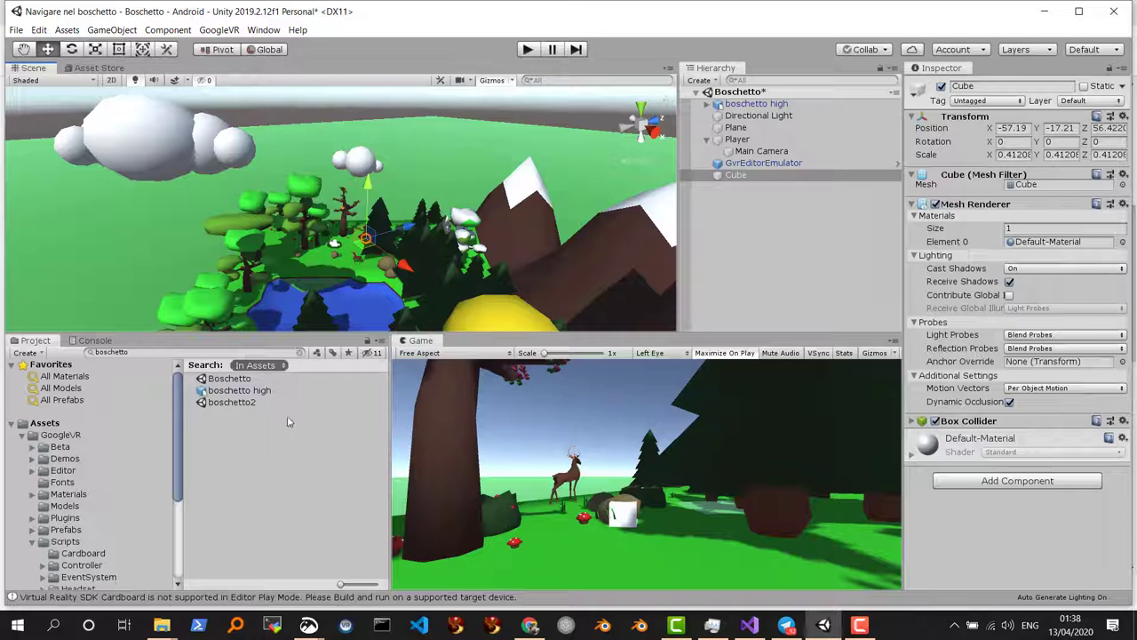
Find the GvrReticlePointer prefab and add it as a child of Main Camera
{"action": "left_click", "coordinate": [126, 351]}
{"action": "type", "text": "reticle"}
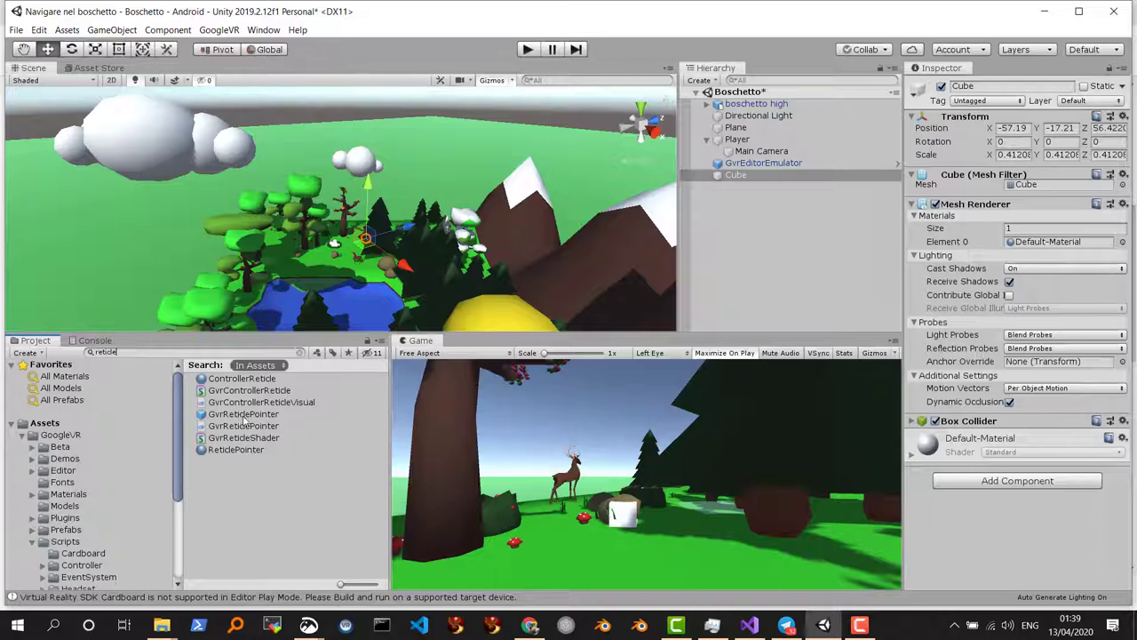
{"action": "left_click", "coordinate": [245, 414]}
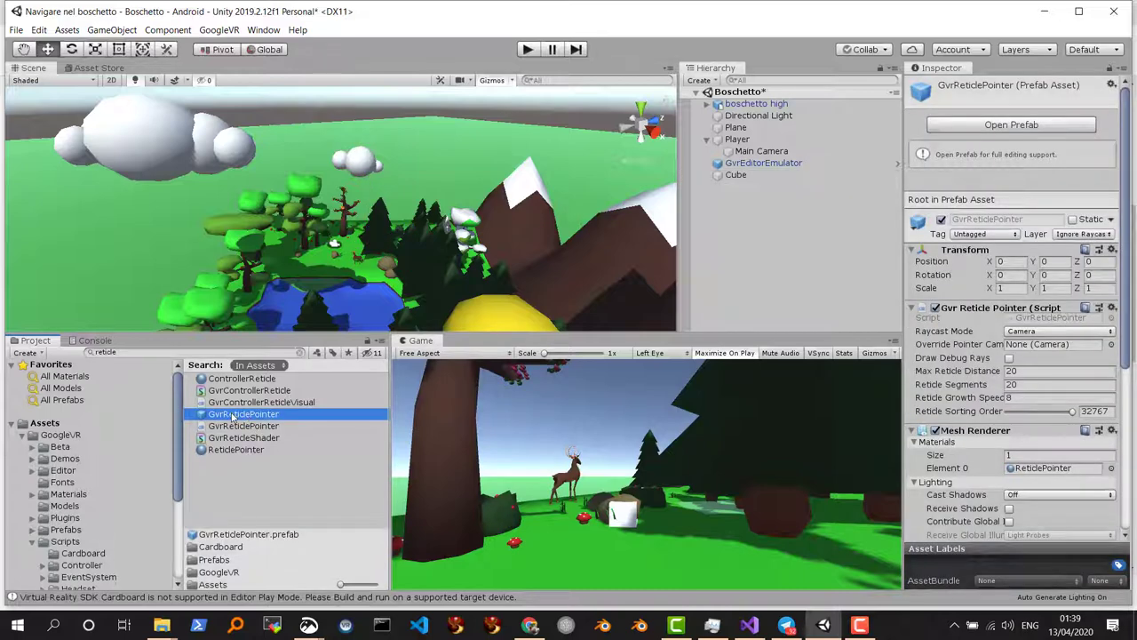
{"action": "left_click_drag", "start_coordinate": [234, 415], "coordinate": [770, 156]}
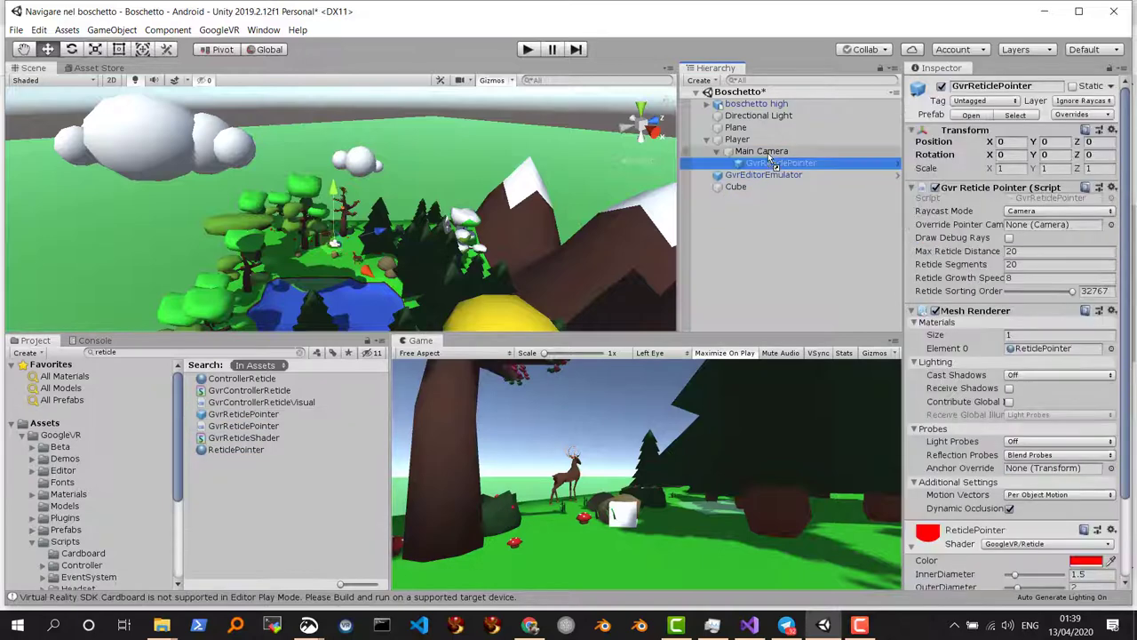
Change the ReticlePointer material colour from red to orange FB4C00
{"action": "left_click", "coordinate": [931, 534]}
{"action": "left_click", "coordinate": [933, 534]}
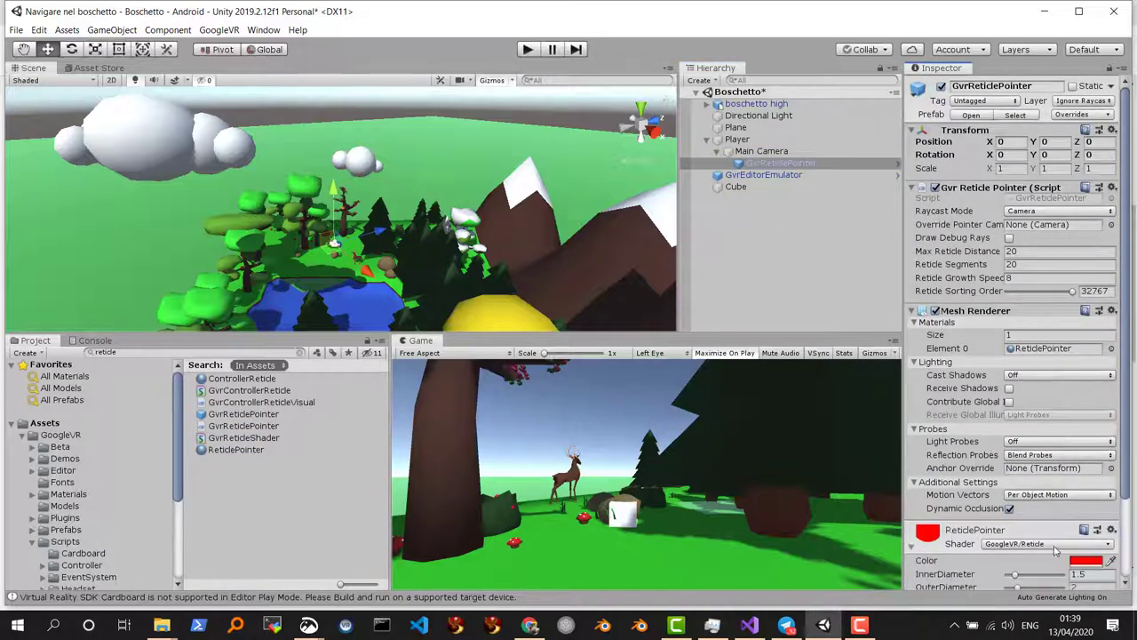
{"action": "left_click", "coordinate": [1084, 561]}
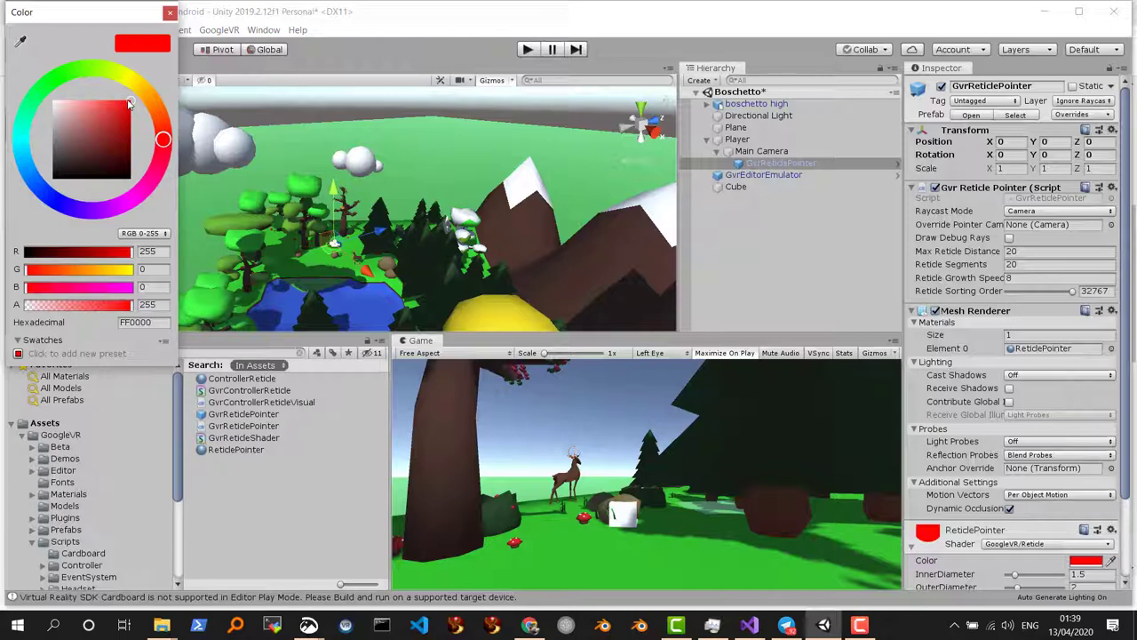
{"action": "left_click", "coordinate": [123, 109]}
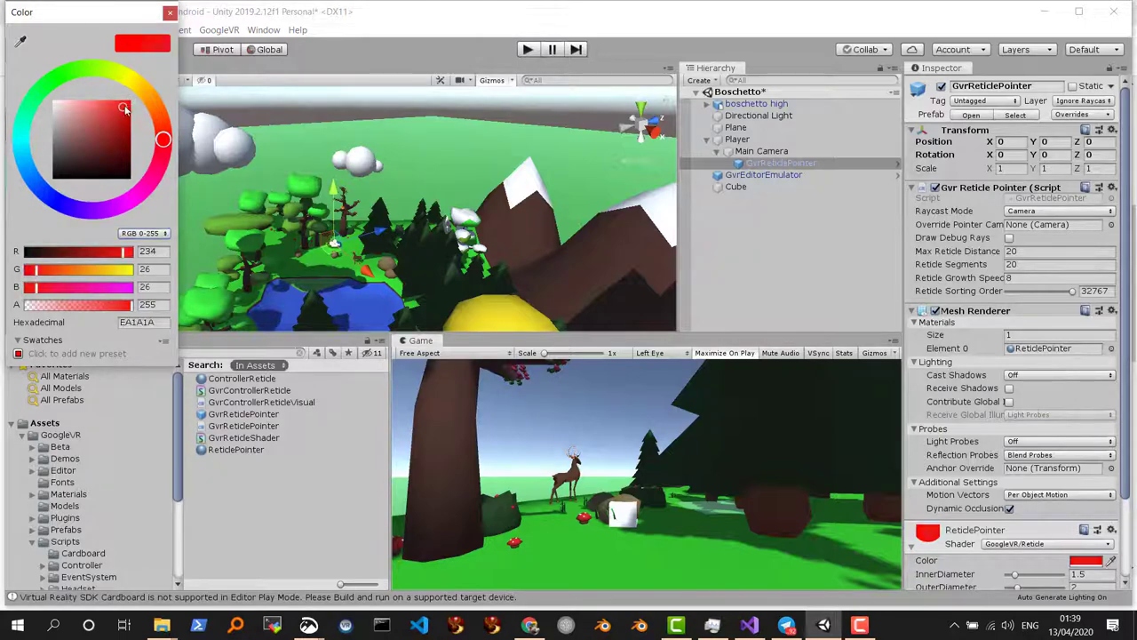
{"action": "left_click_drag", "start_coordinate": [124, 108], "coordinate": [131, 102]}
{"action": "left_click_drag", "start_coordinate": [162, 142], "coordinate": [168, 119]}
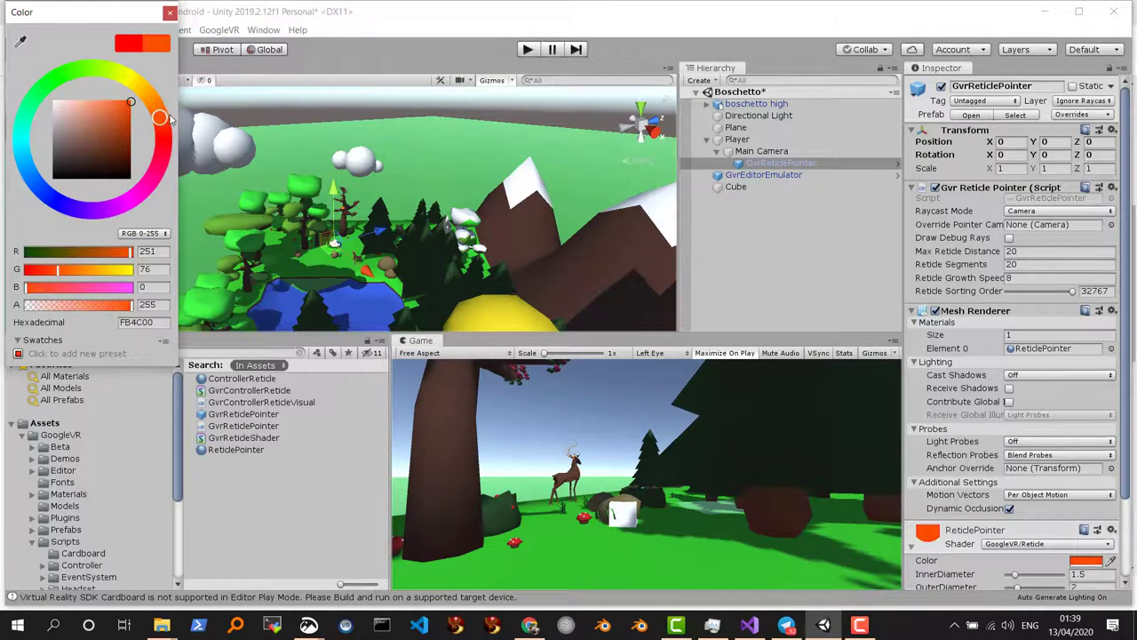
{"action": "left_click", "coordinate": [169, 12]}
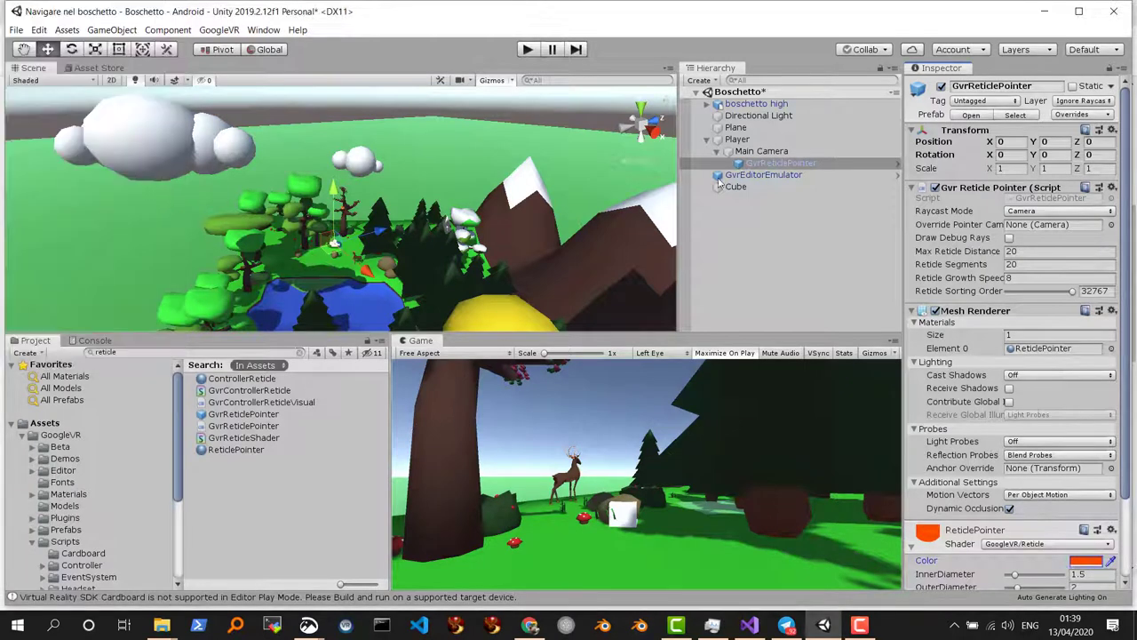
{"action": "left_click", "coordinate": [528, 49]}
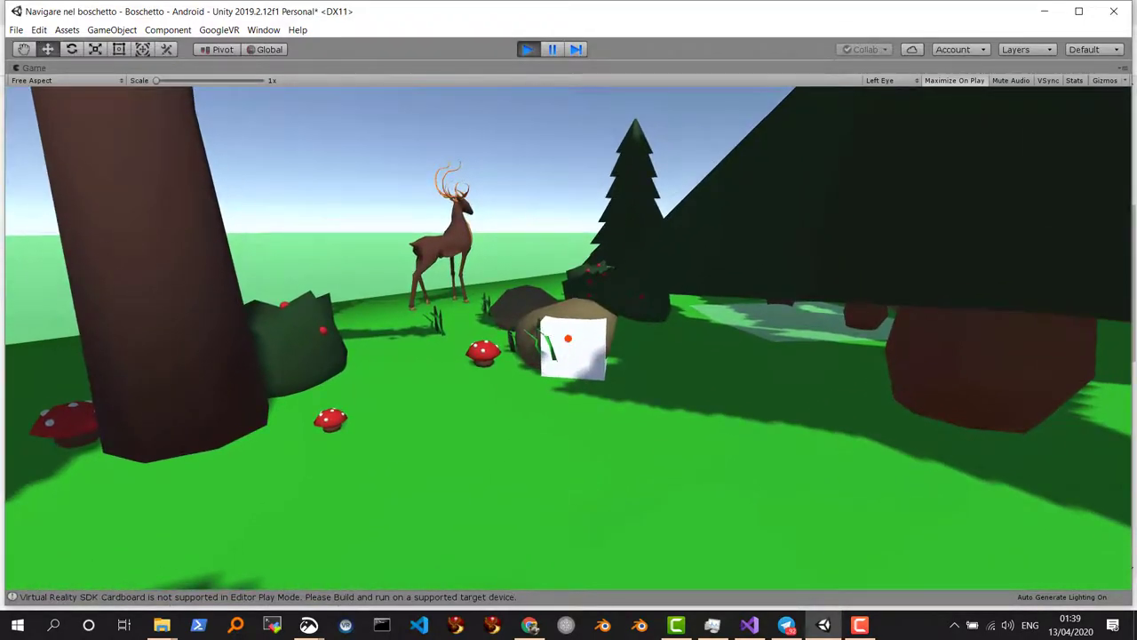
{"action": "left_click", "coordinate": [531, 49]}
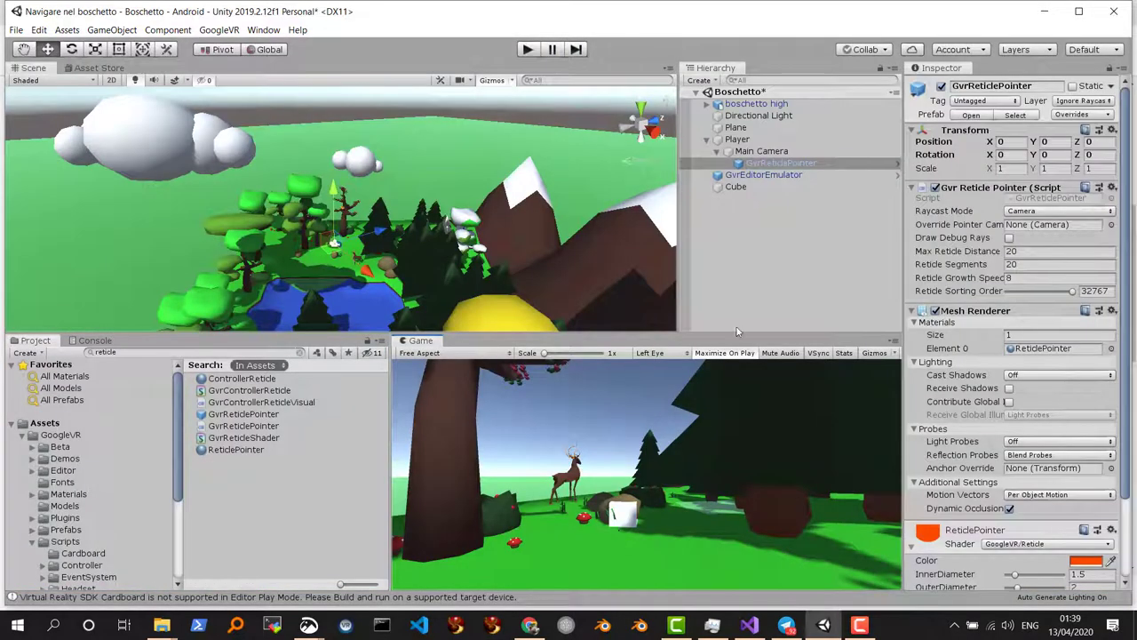
Rename the cube to 'Tesoro'
{"action": "left_click", "coordinate": [746, 191]}
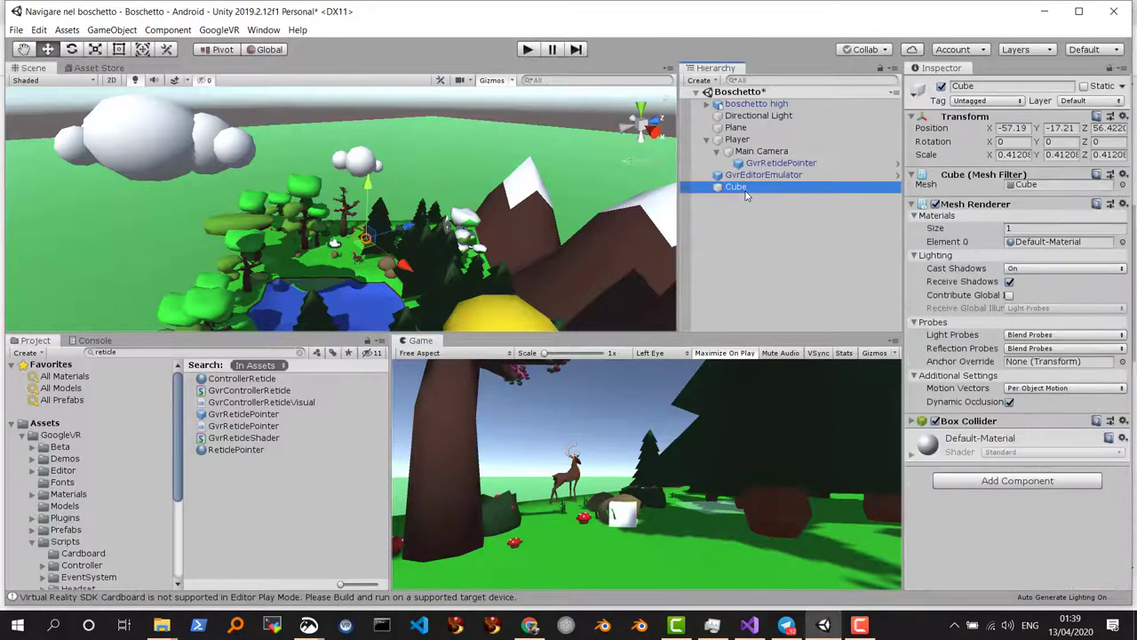
{"action": "left_click", "coordinate": [745, 191]}
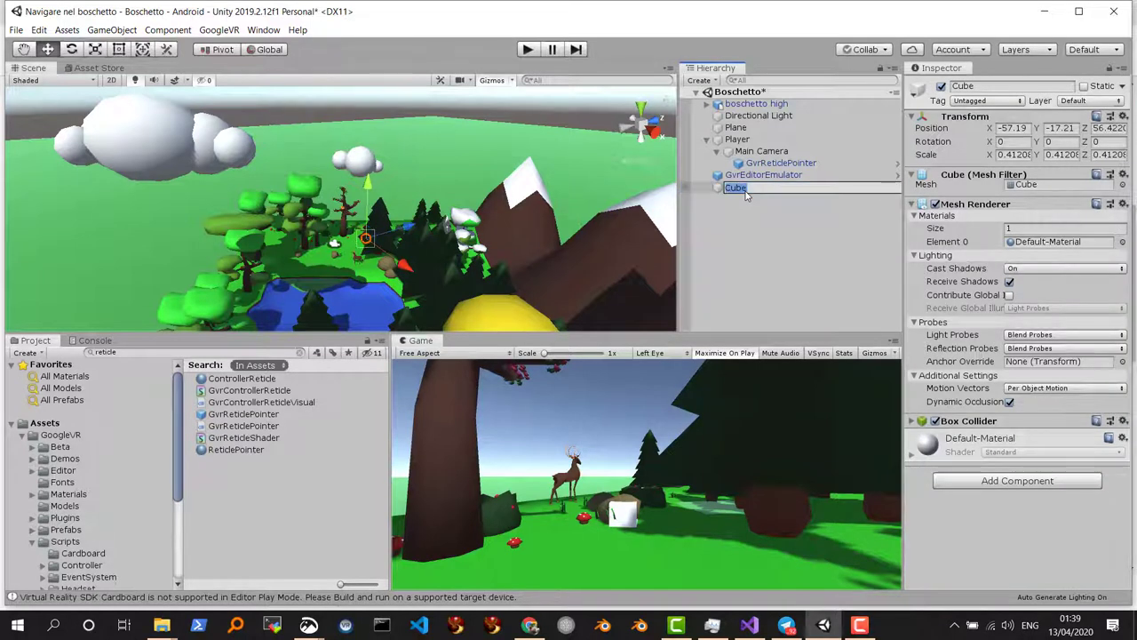
{"action": "type", "text": "Tesoro"}
{"action": "key", "text": "Return"}
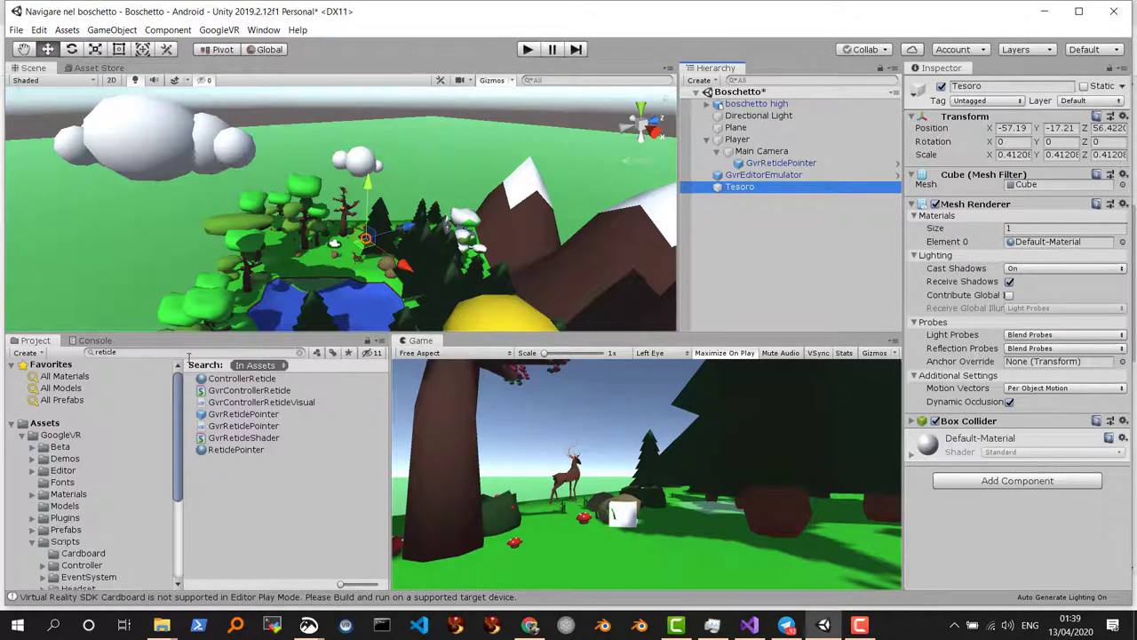
Search 'event syste' in Project and drop the GvrEventSystem prefab into the scene
{"action": "left_click", "coordinate": [160, 354]}
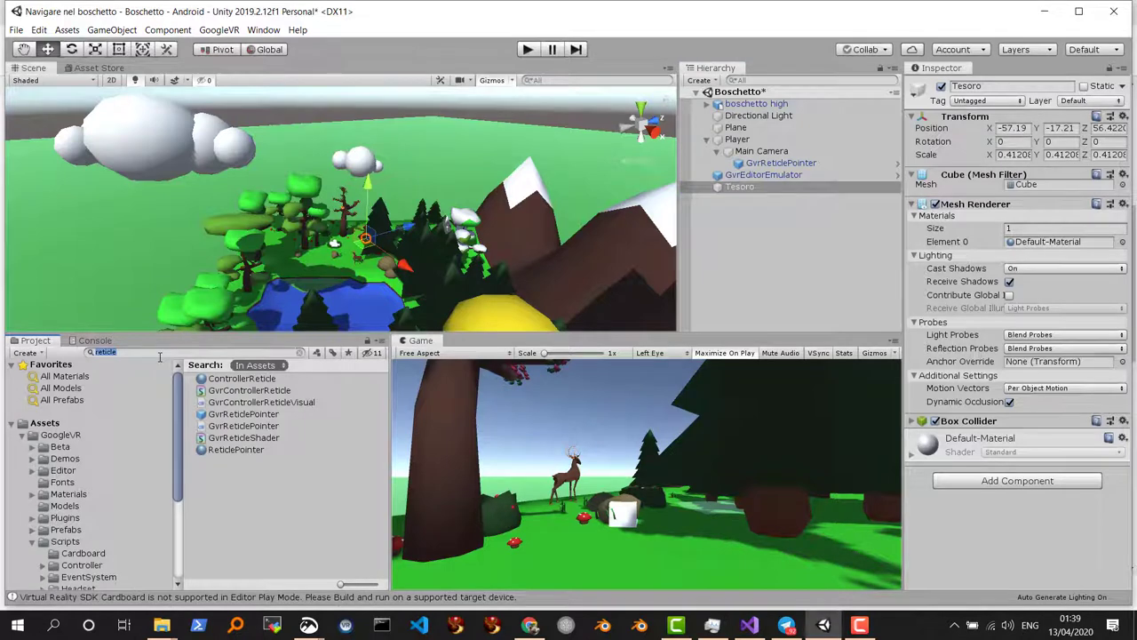
{"action": "type", "text": "event syste"}
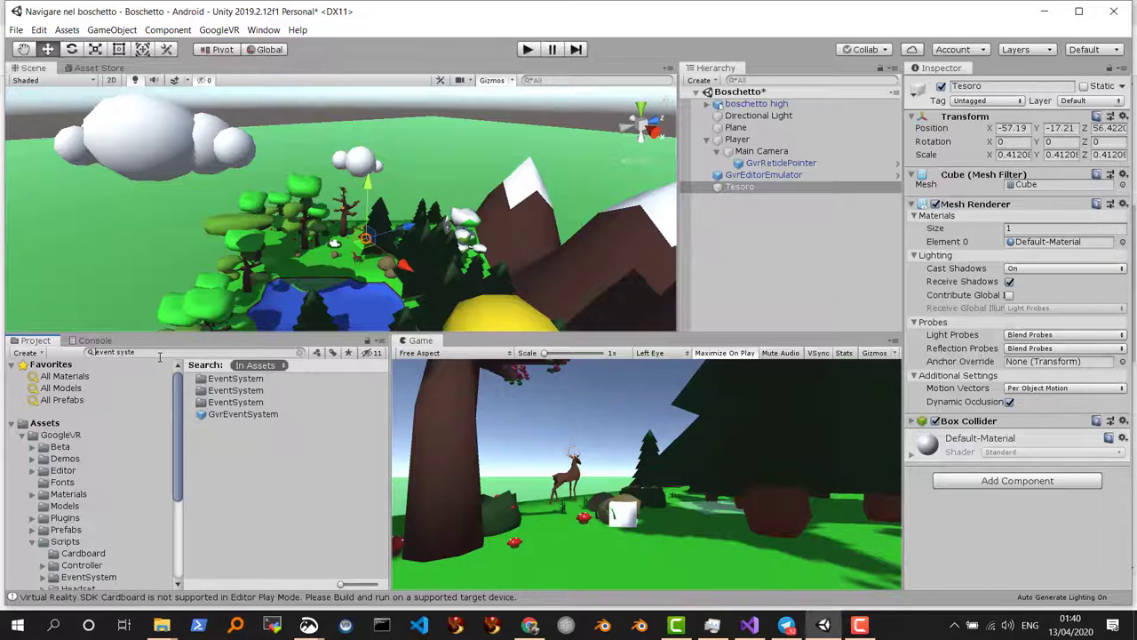
{"action": "mouse_move", "coordinate": [240, 414]}
{"action": "left_mouse_down"}
{"action": "mouse_move", "coordinate": [778, 275]}
{"action": "mouse_move", "coordinate": [757, 246]}
{"action": "left_mouse_up"}
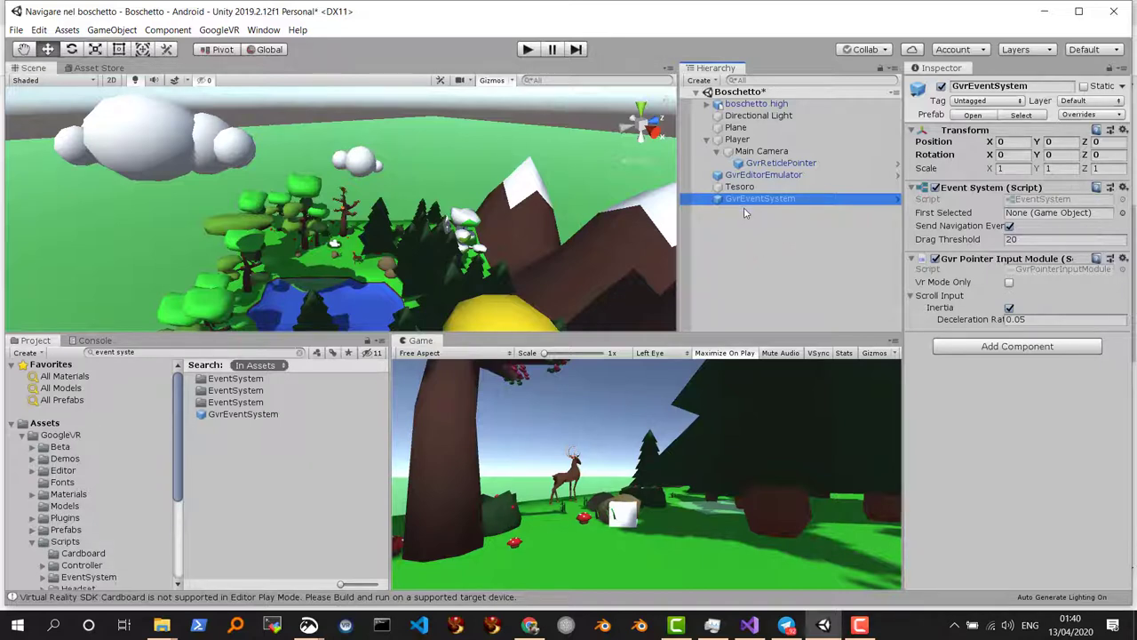
Add a Gvr Pointer Physics Raycaster component to Main Camera via the 'raycast' component search
{"action": "left_click", "coordinate": [758, 153]}
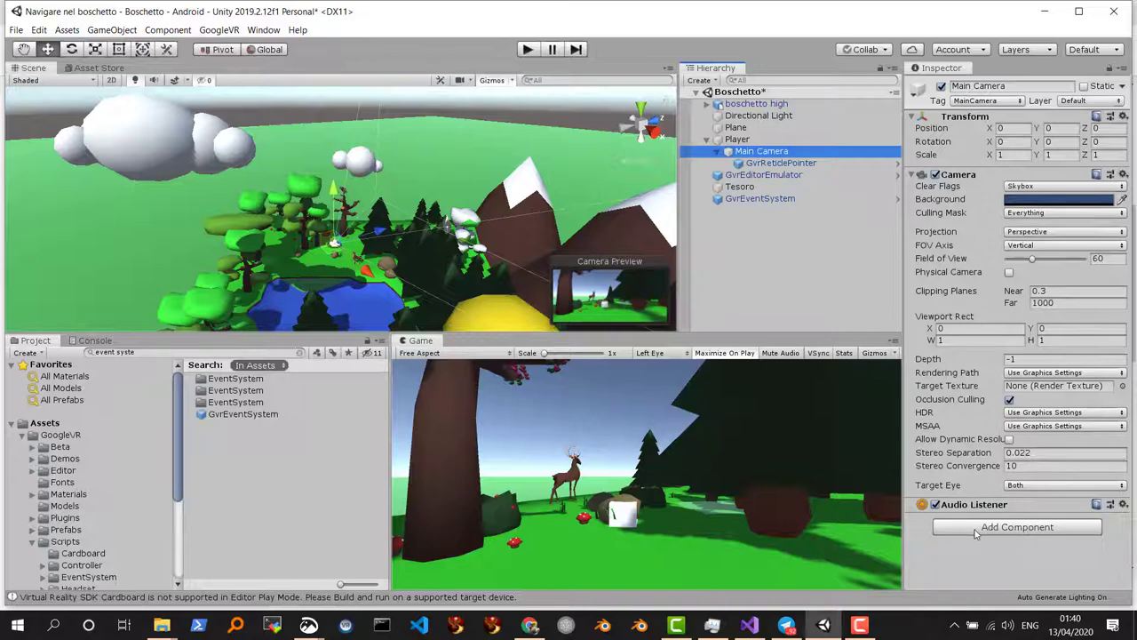
{"action": "left_click", "coordinate": [974, 528]}
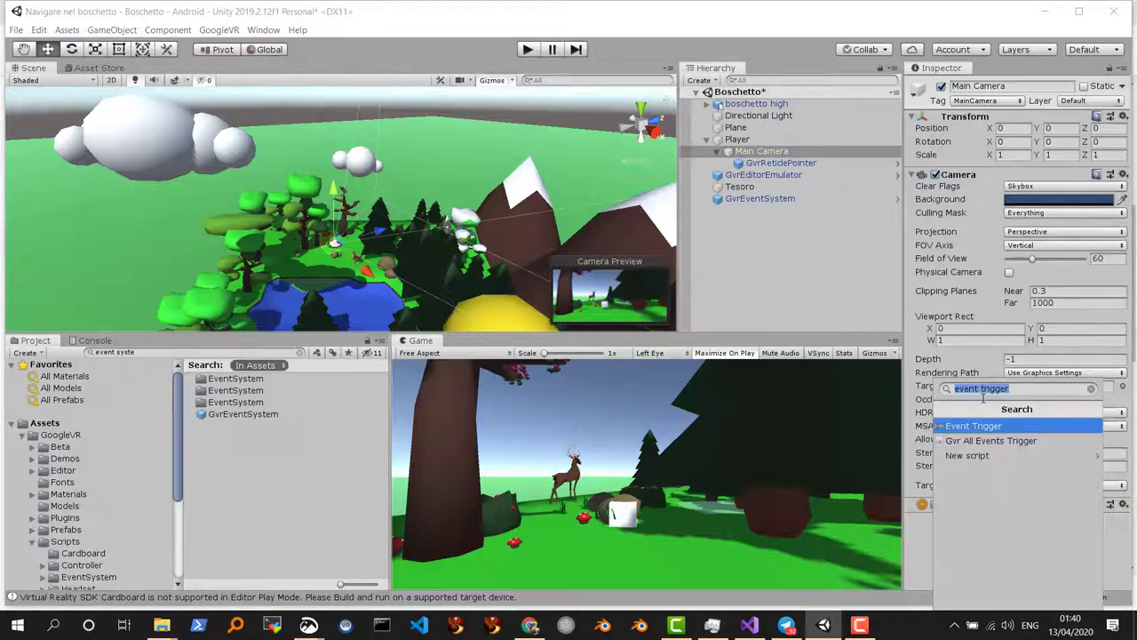
{"action": "type", "text": "raycast"}
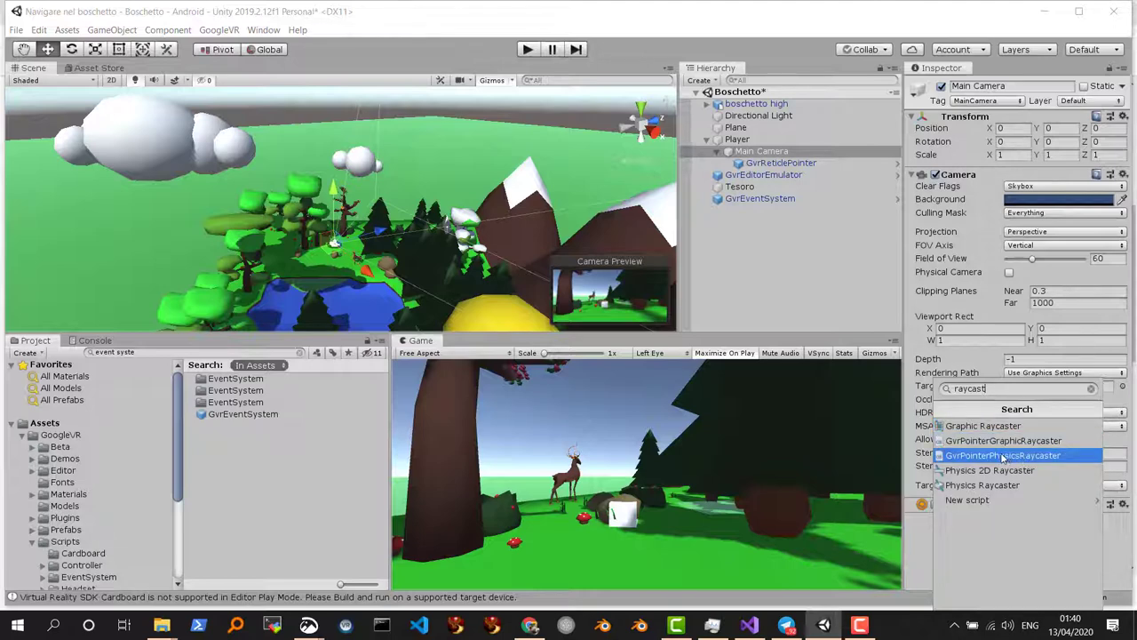
{"action": "left_click", "coordinate": [1003, 456]}
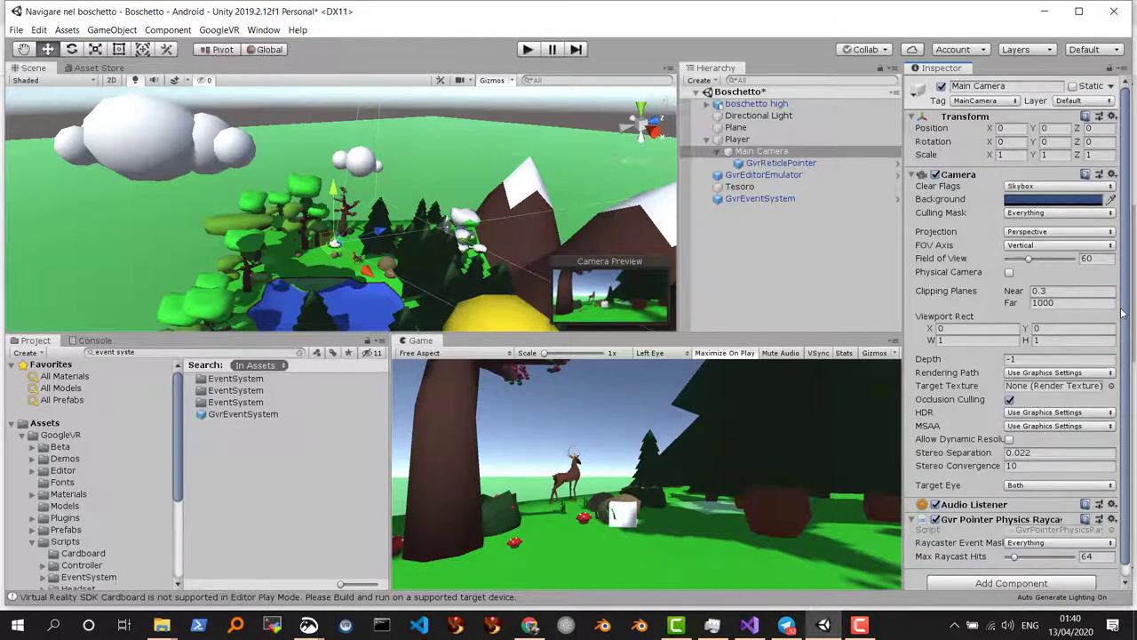
{"action": "left_click", "coordinate": [771, 164]}
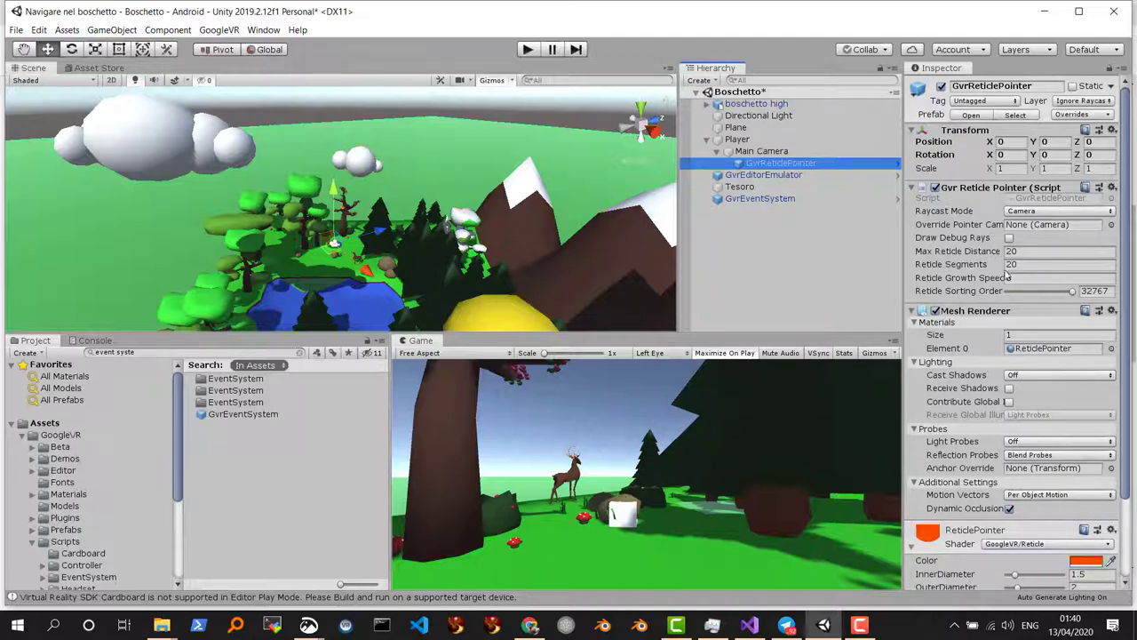
Change the GvrReticlePointer's Max Reticle Distance to 1, keeping 20 segments
{"action": "left_click", "coordinate": [1024, 252]}
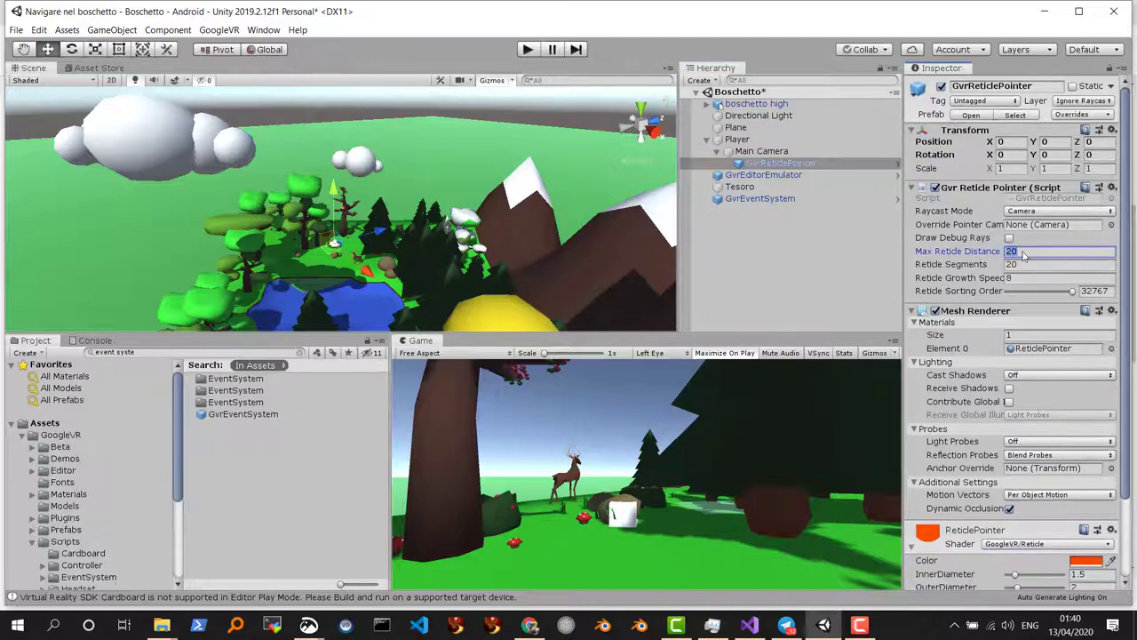
{"action": "type", "text": "1"}
{"action": "key", "text": "Tab"}
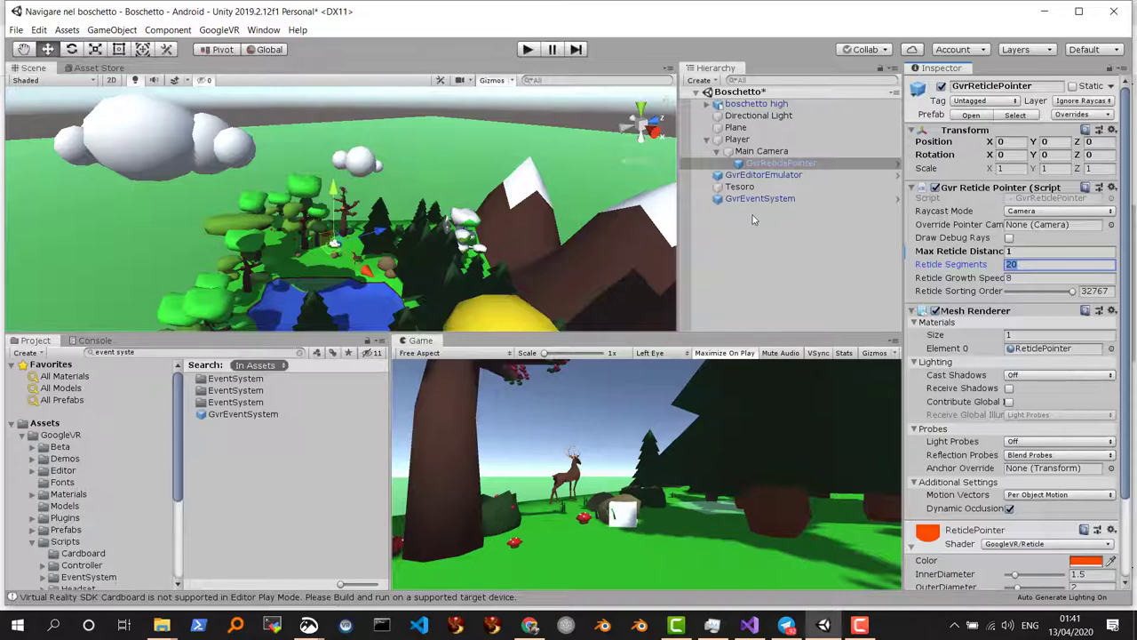
{"action": "left_click", "coordinate": [749, 187]}
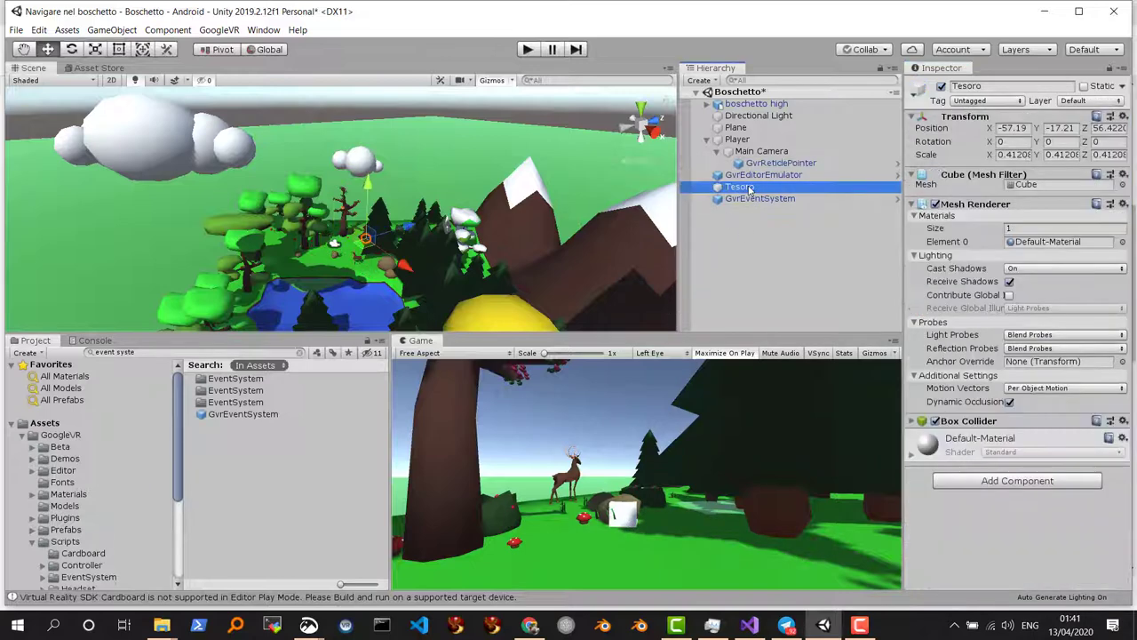
Give the Tesoro cube an Event Trigger component using the Add Component search
{"action": "left_click", "coordinate": [1023, 484]}
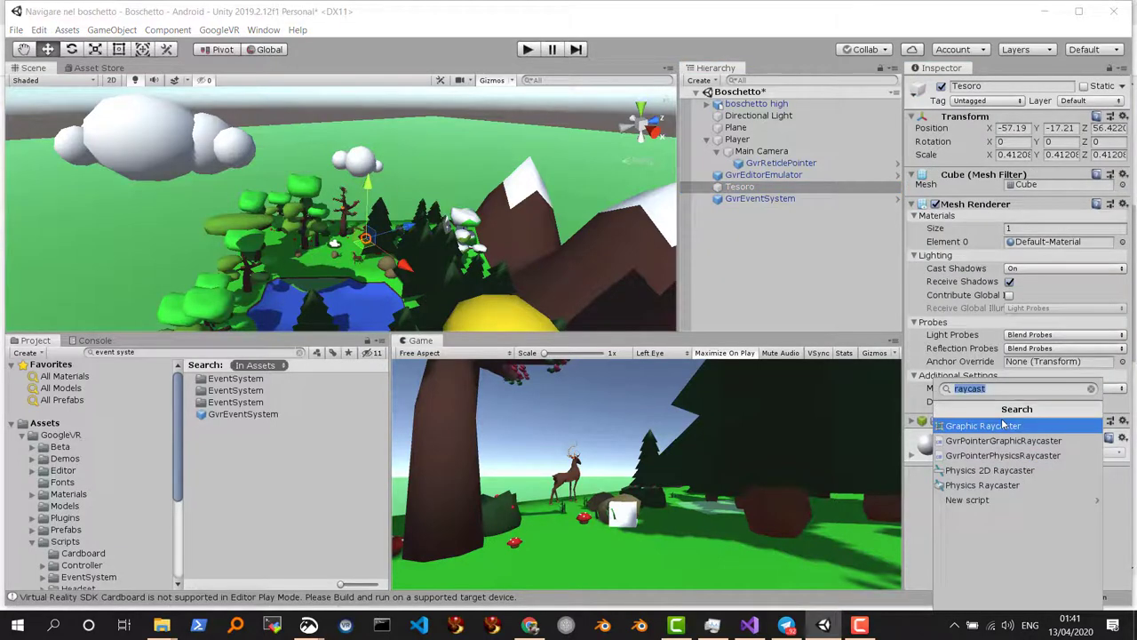
{"action": "type", "text": "evnt"}
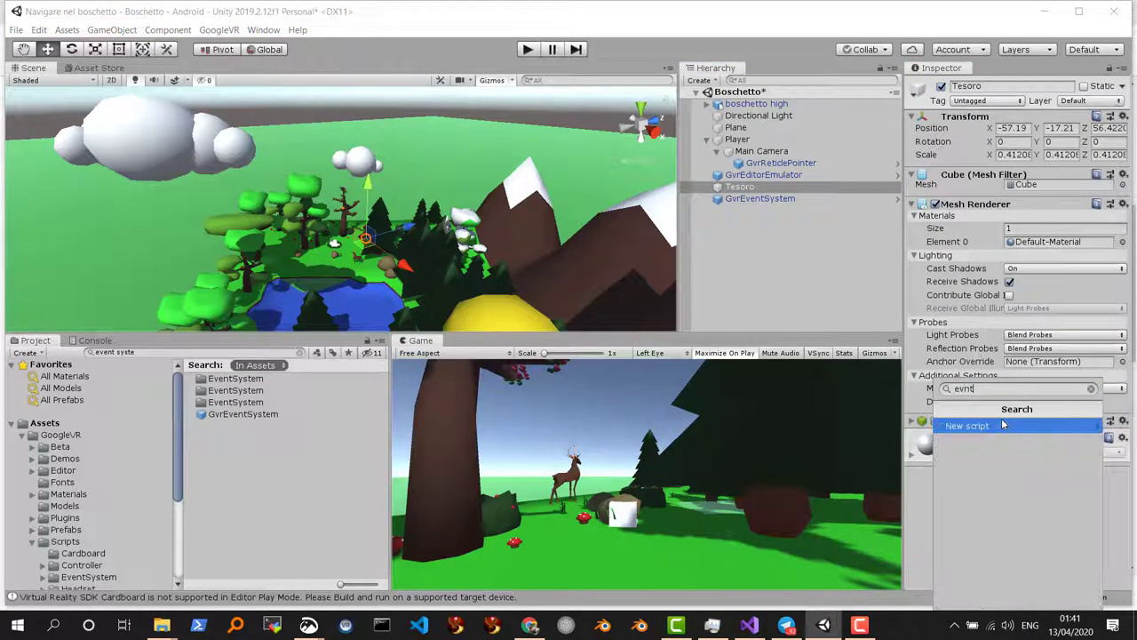
{"action": "key", "text": "BackSpace"}
{"action": "key", "text": "BackSpace"}
{"action": "key", "text": "BackSpace"}
{"action": "key", "text": "BackSpace"}
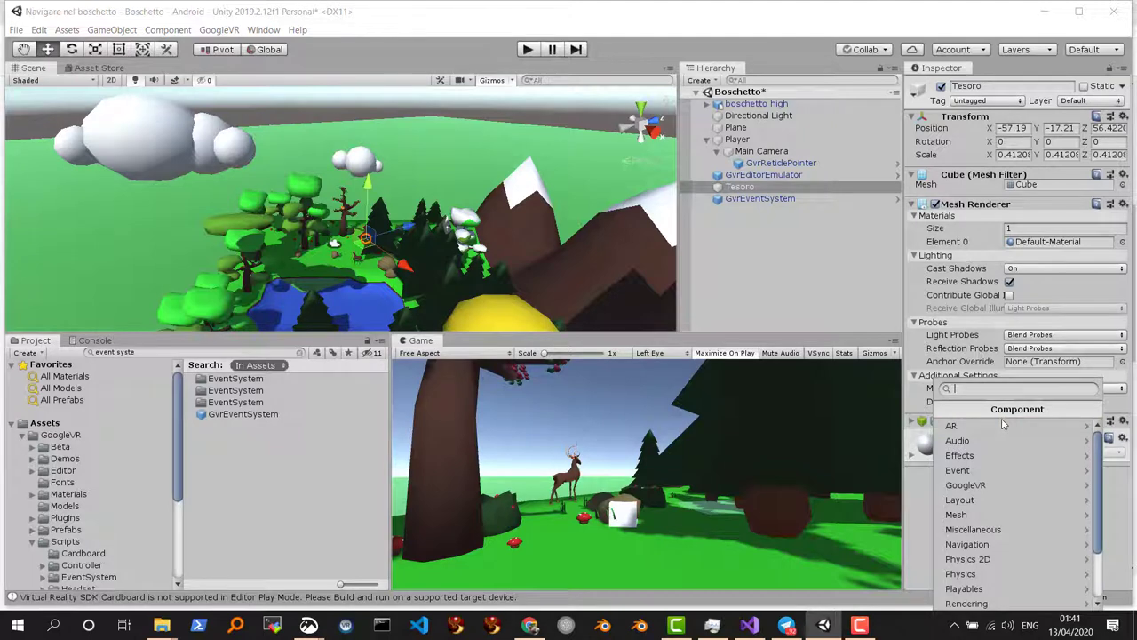
{"action": "type", "text": "event"}
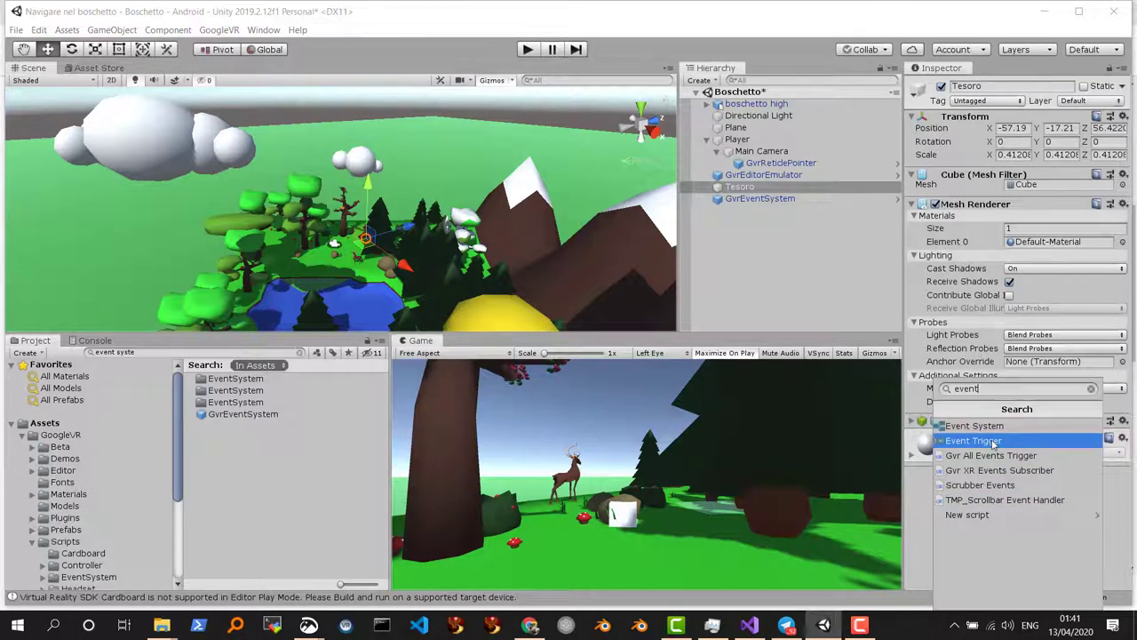
{"action": "left_click", "coordinate": [993, 441]}
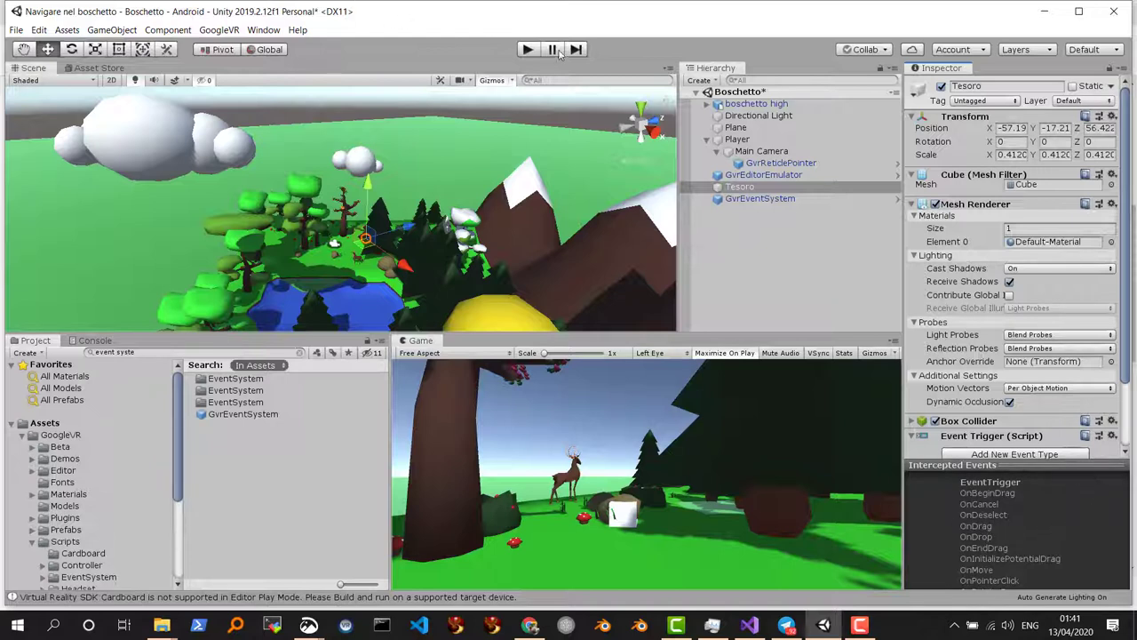
{"action": "left_click", "coordinate": [527, 51]}
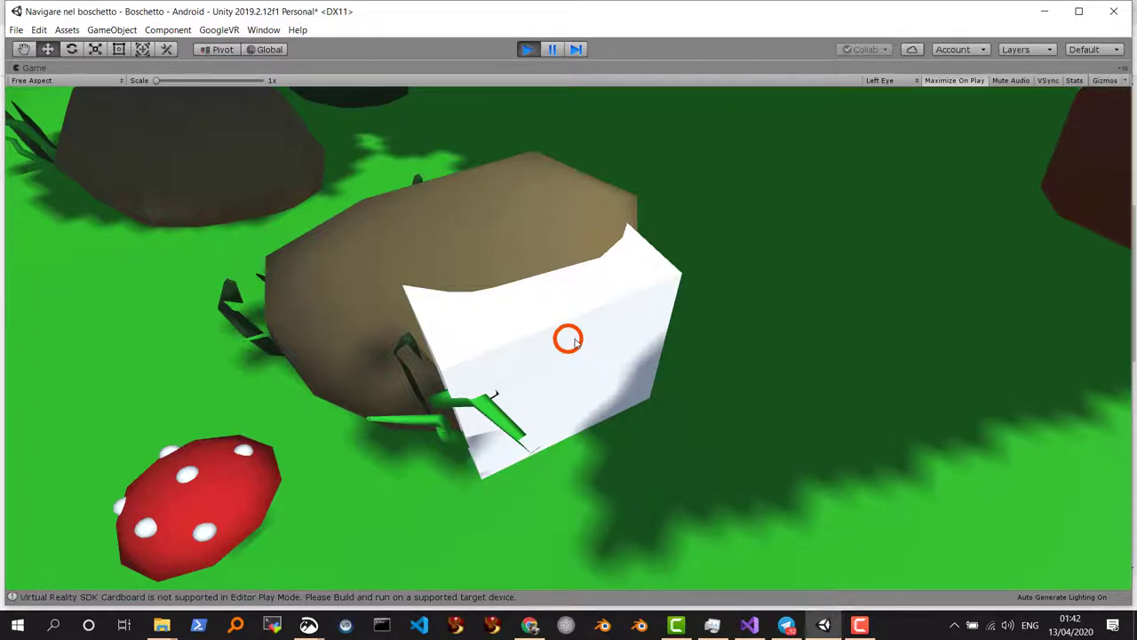
{"action": "left_click", "coordinate": [529, 50]}
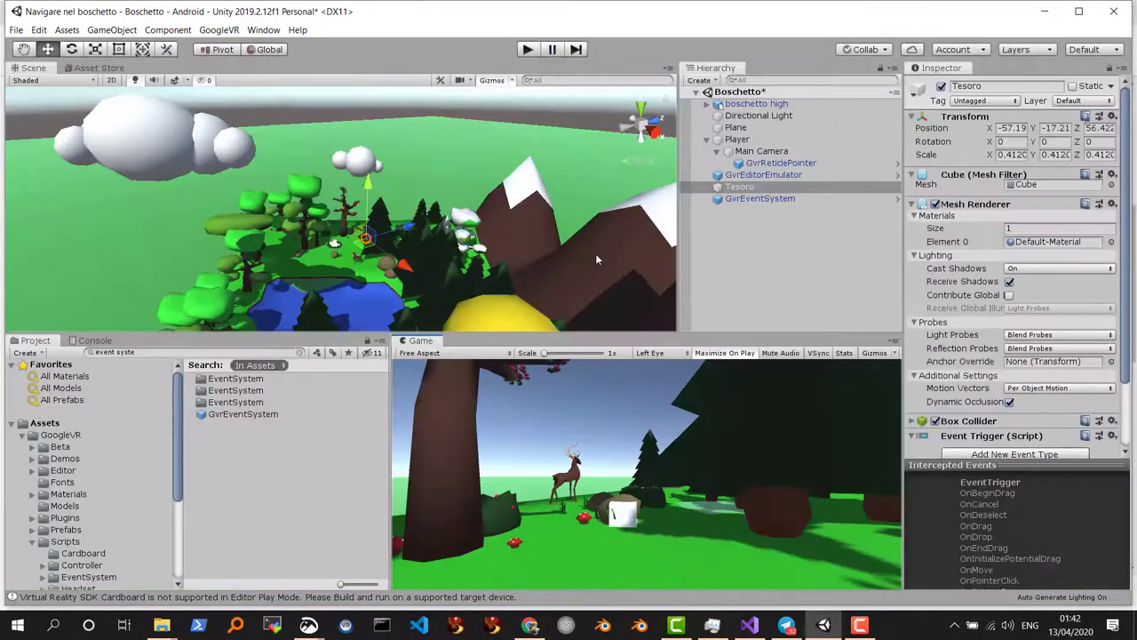
Create a new script named AzioniTesoro and attach it to the Tesoro cube
{"action": "left_click", "coordinate": [741, 189]}
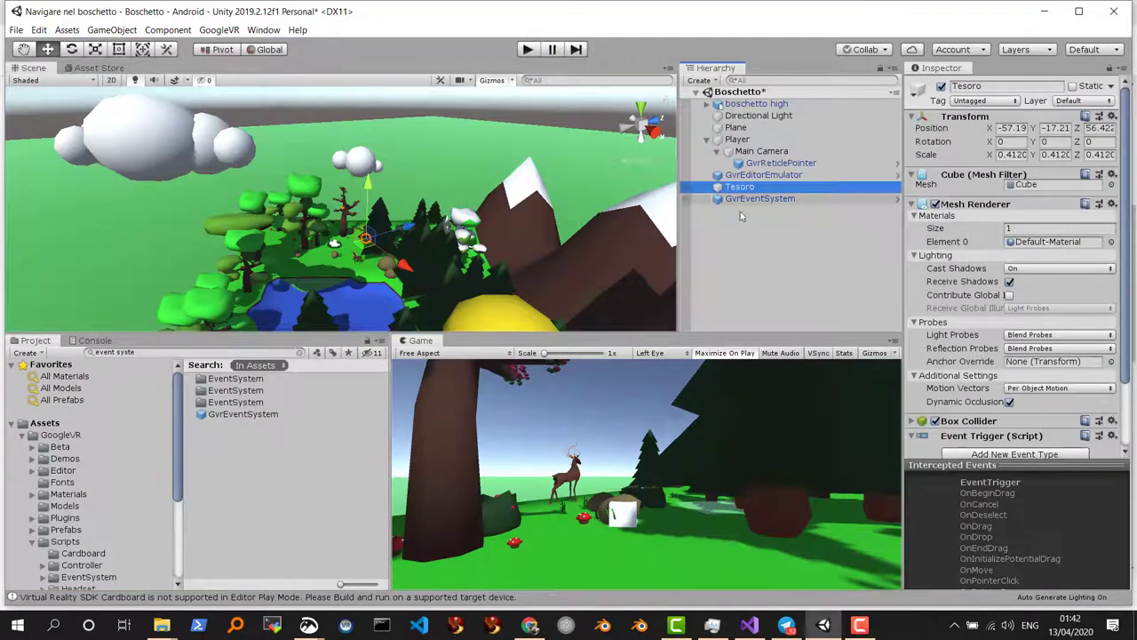
{"action": "left_click_drag", "start_coordinate": [1122, 322], "coordinate": [1122, 400]}
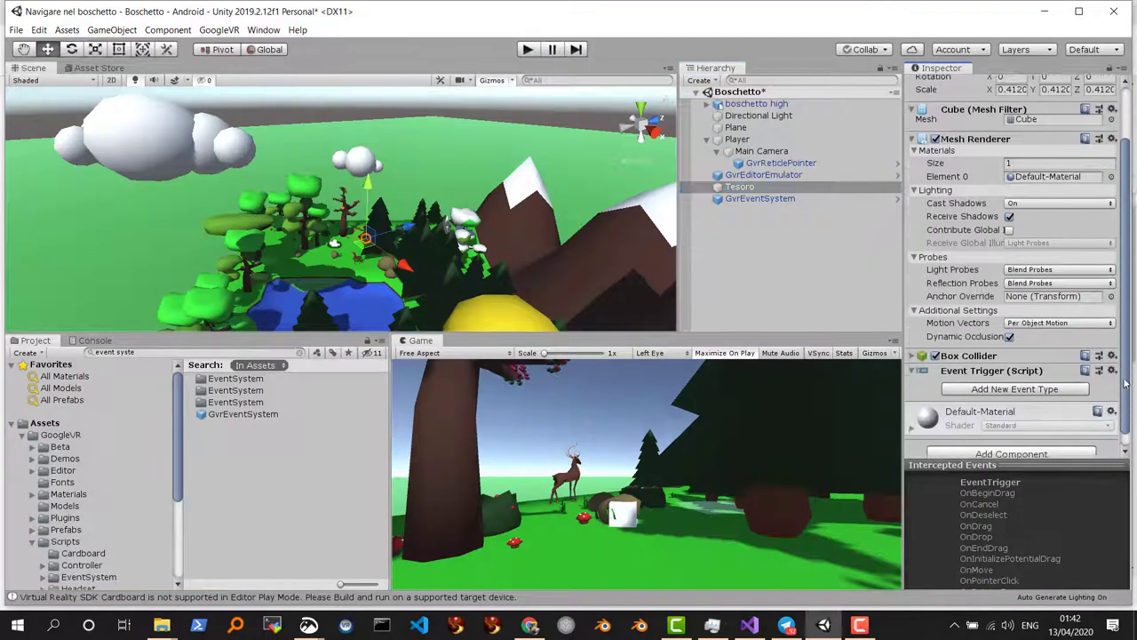
{"action": "left_click", "coordinate": [1011, 437]}
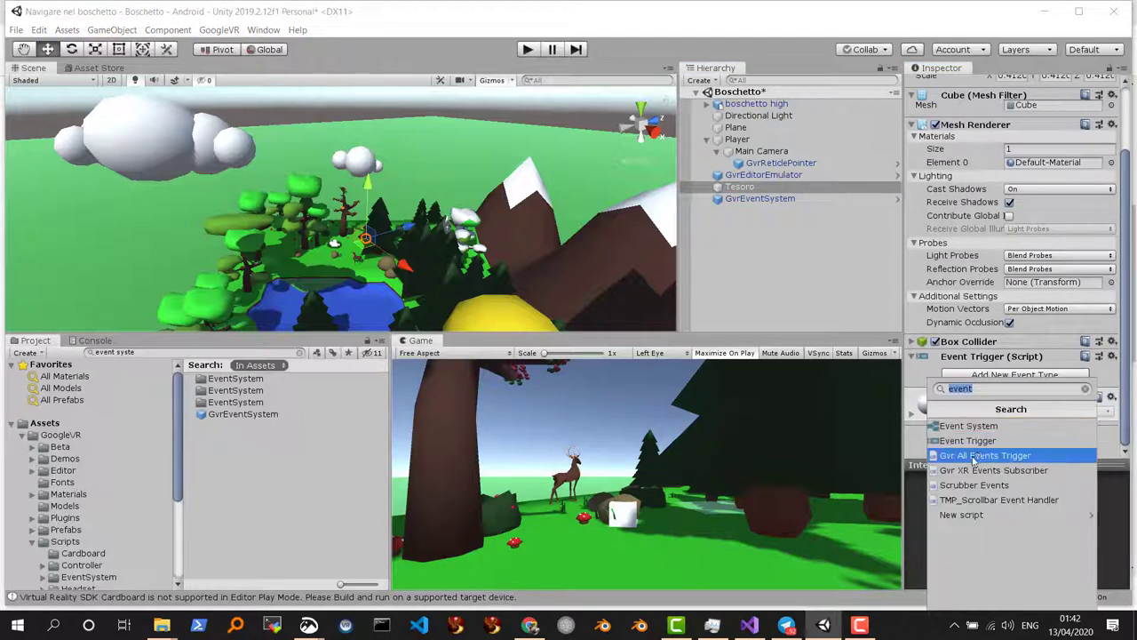
{"action": "left_click", "coordinate": [972, 515]}
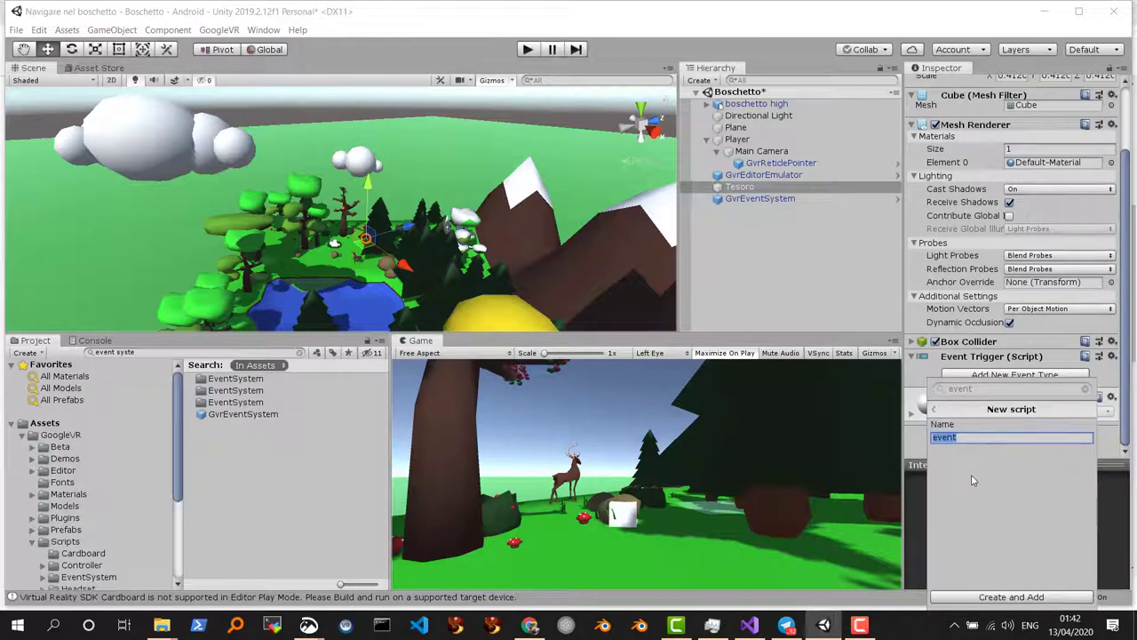
{"action": "type", "text": "Tesor"}
{"action": "type", "text": "o"}
{"action": "key", "text": "Home"}
{"action": "type", "text": "Azioni"}
{"action": "key", "text": "Return"}
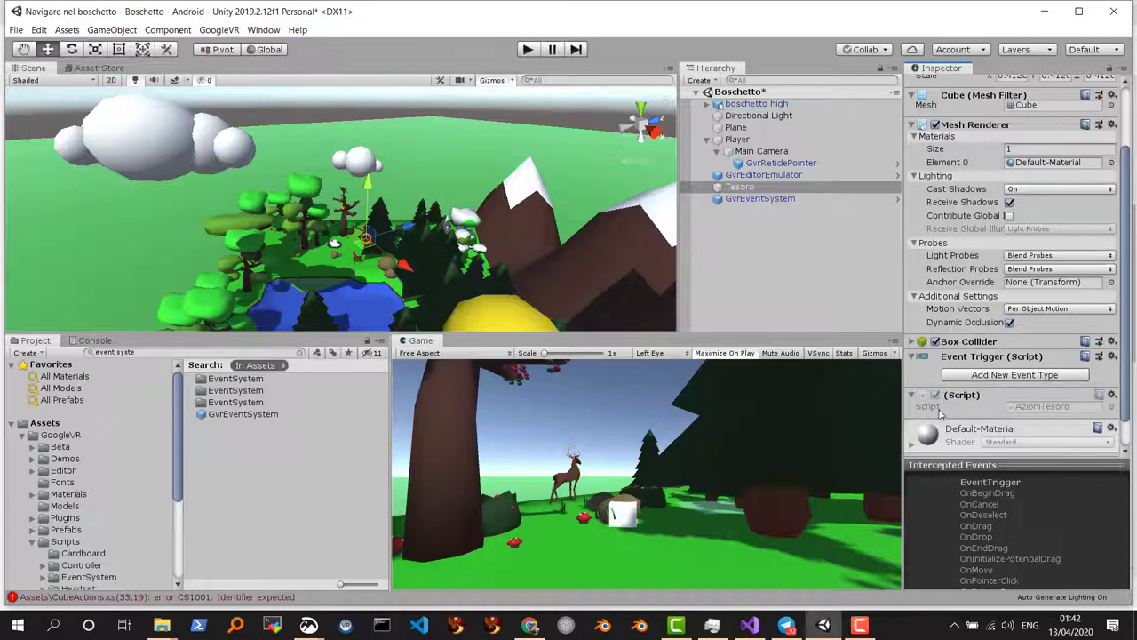
Open AzioniTesoro.cs and write a Grow() method setting the scale to new Vector3(1,1,1)
{"action": "double_click", "coordinate": [1032, 407]}
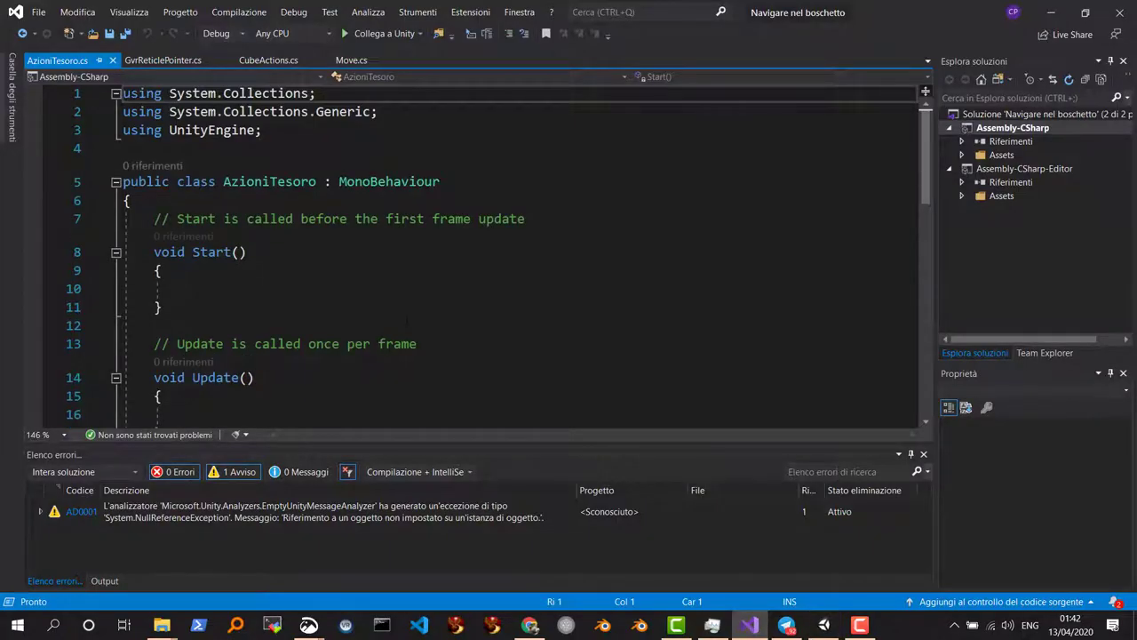
{"action": "left_click", "coordinate": [161, 306]}
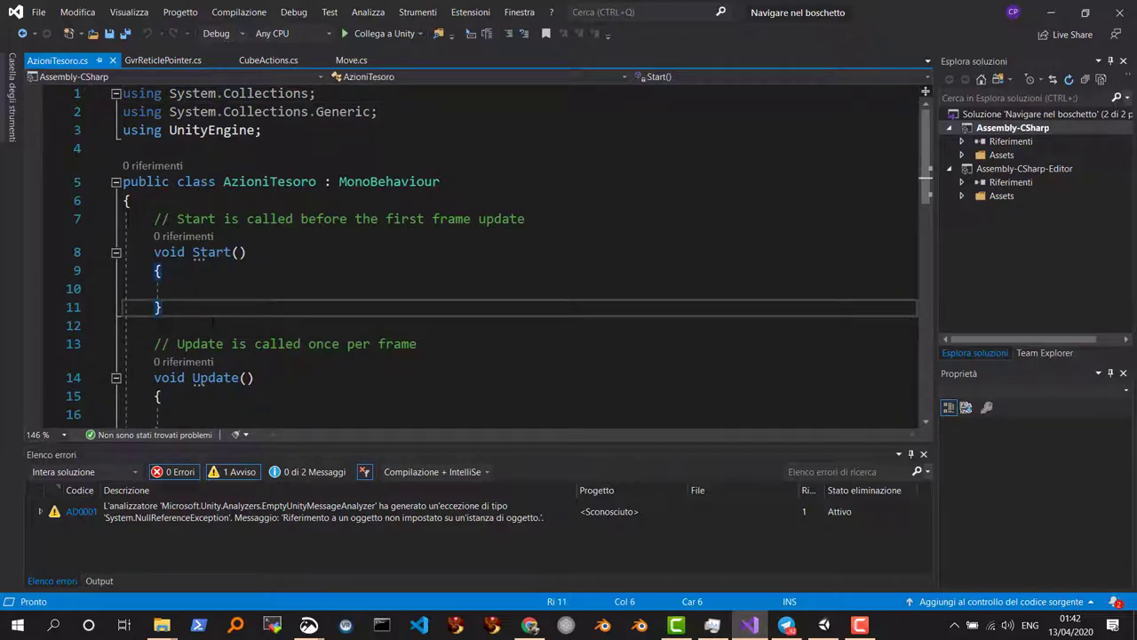
{"action": "key", "text": "Return"}
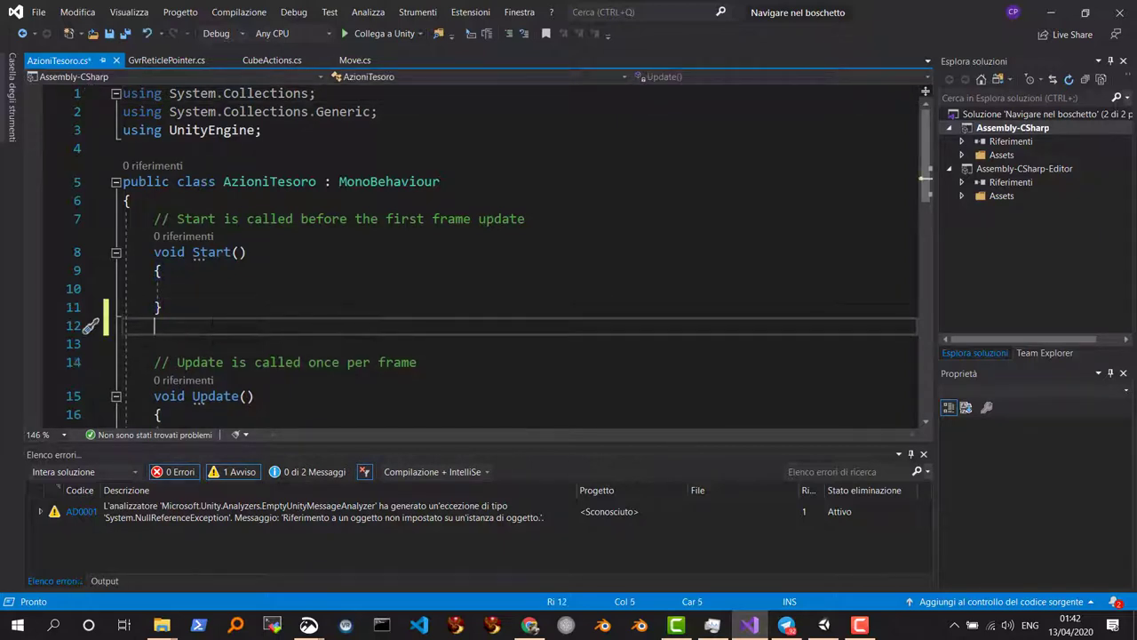
{"action": "key", "text": "Return"}
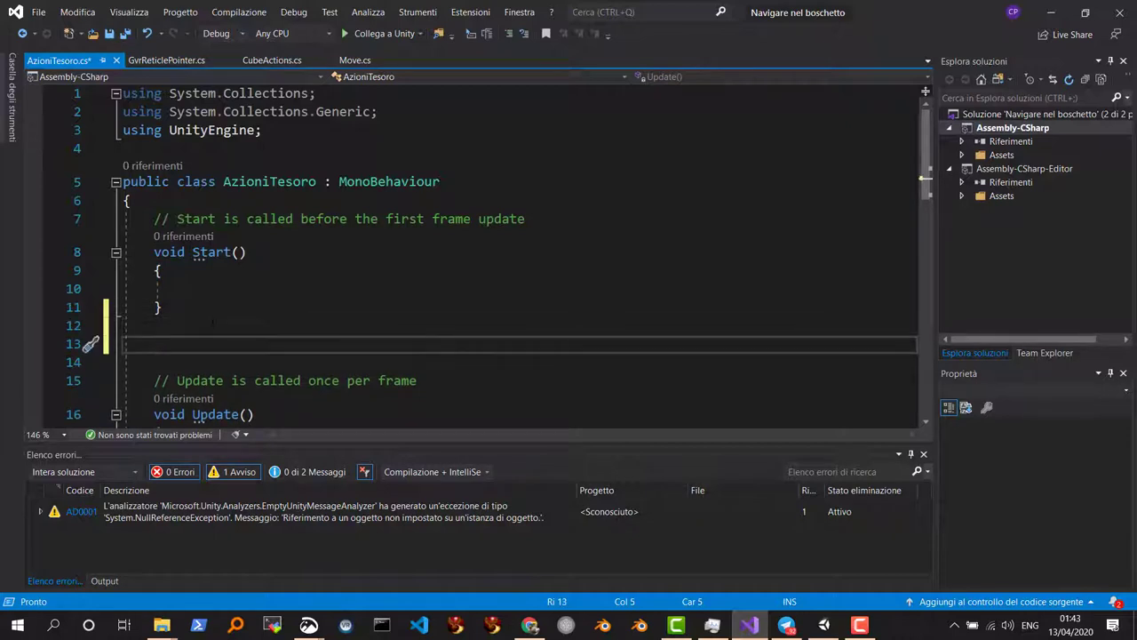
{"action": "type", "text": "voi"}
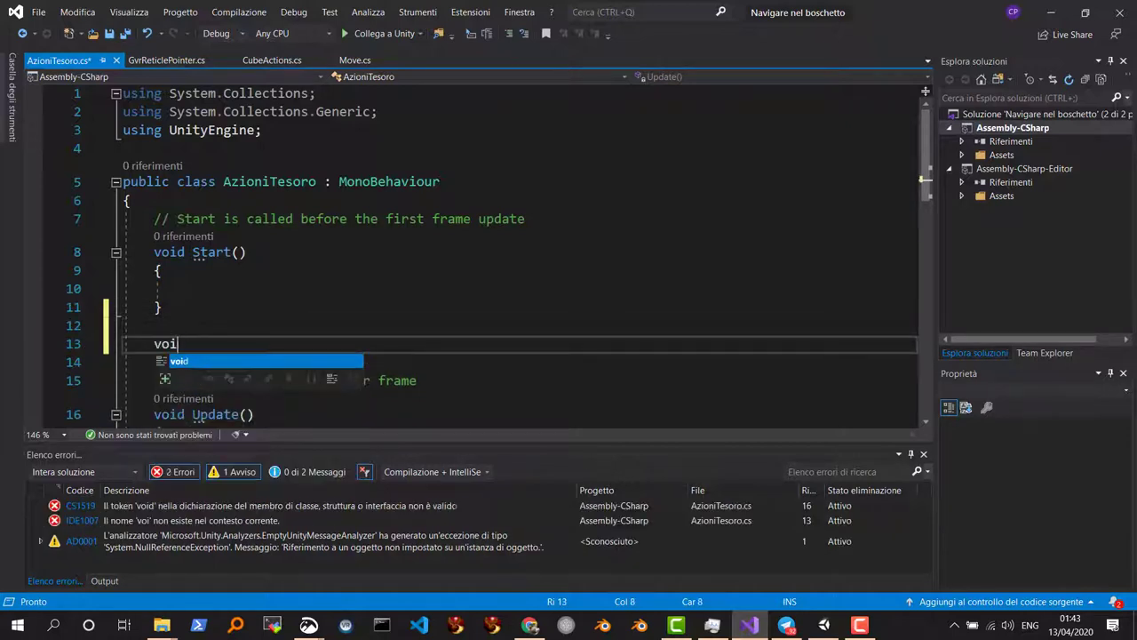
{"action": "type", "text": "d Gr"}
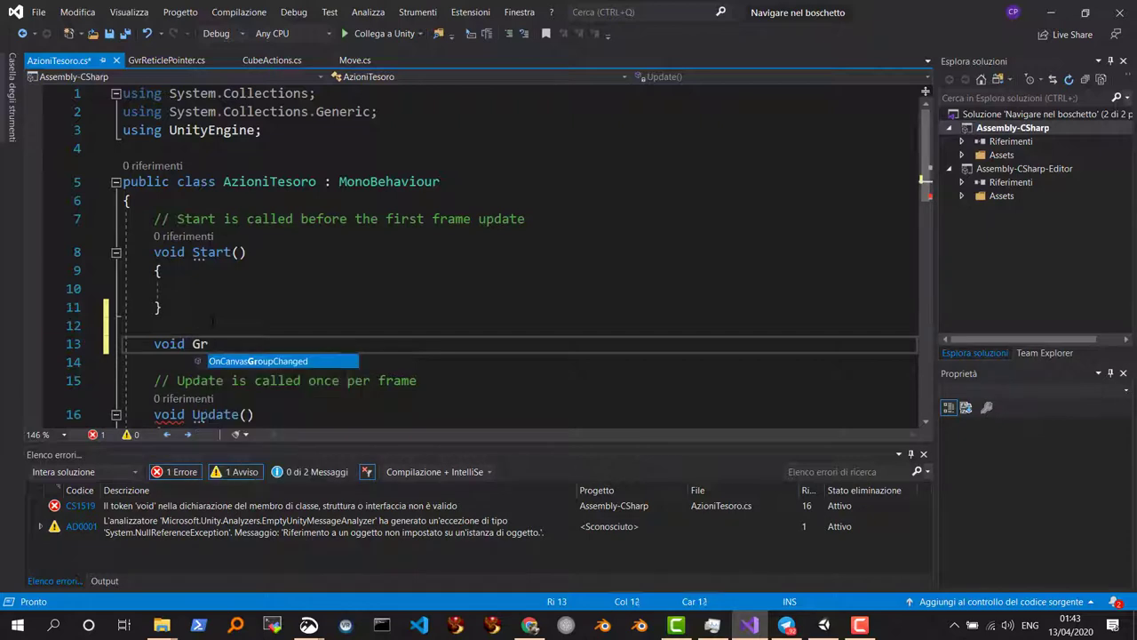
{"action": "type", "text": "ow() {"}
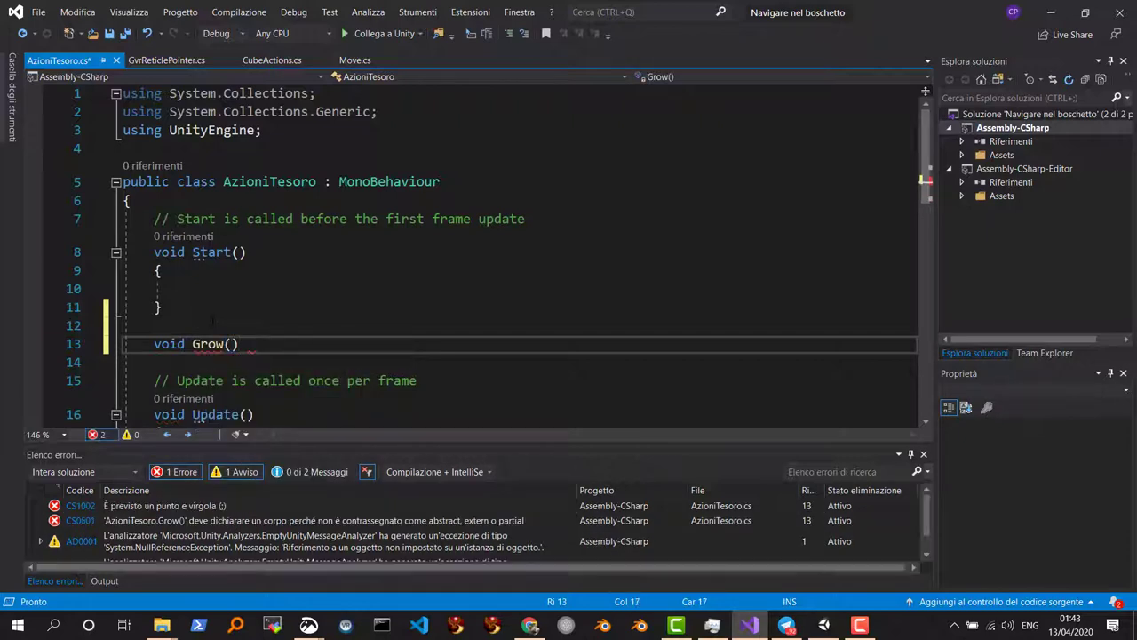
{"action": "key", "text": "Return"}
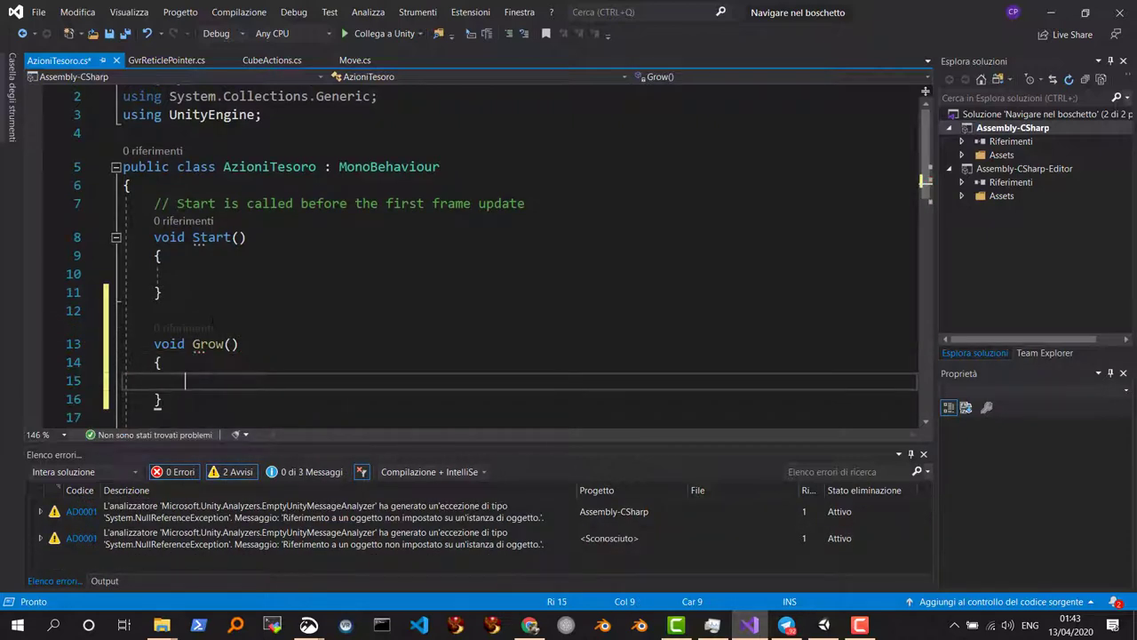
{"action": "type", "text": "transform"}
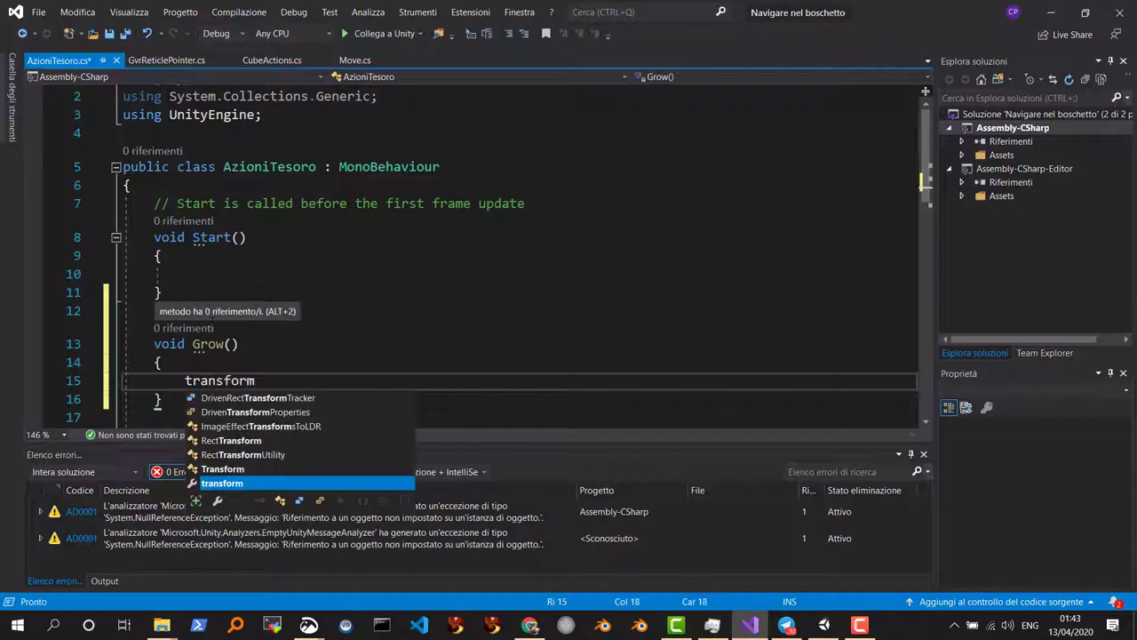
{"action": "type", "text": ".scale "}
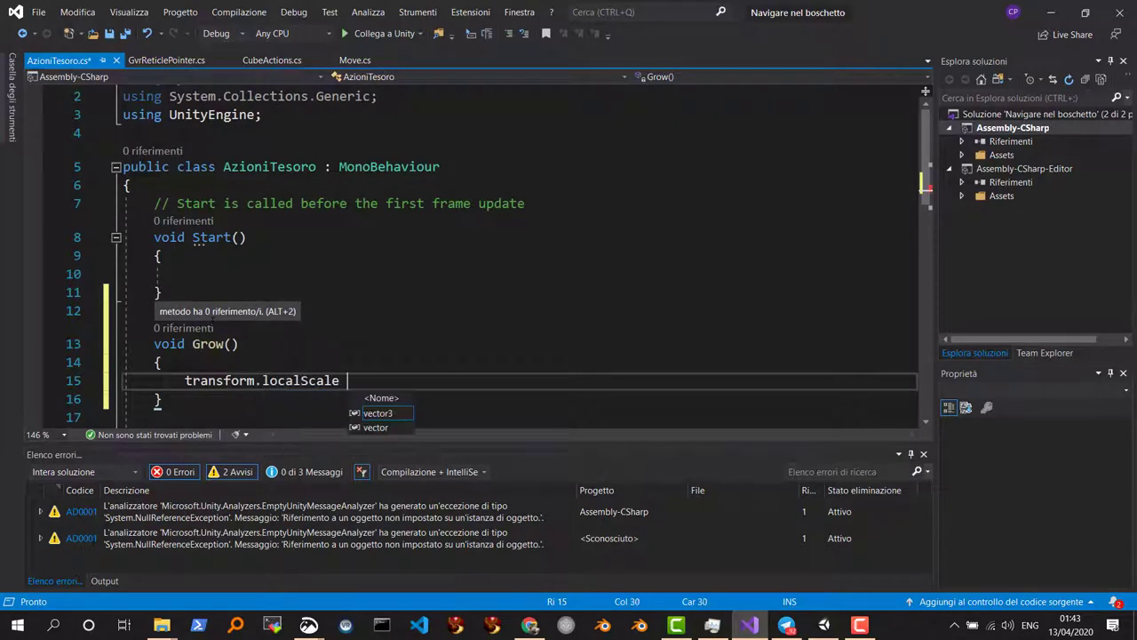
{"action": "type", "text": "= "}
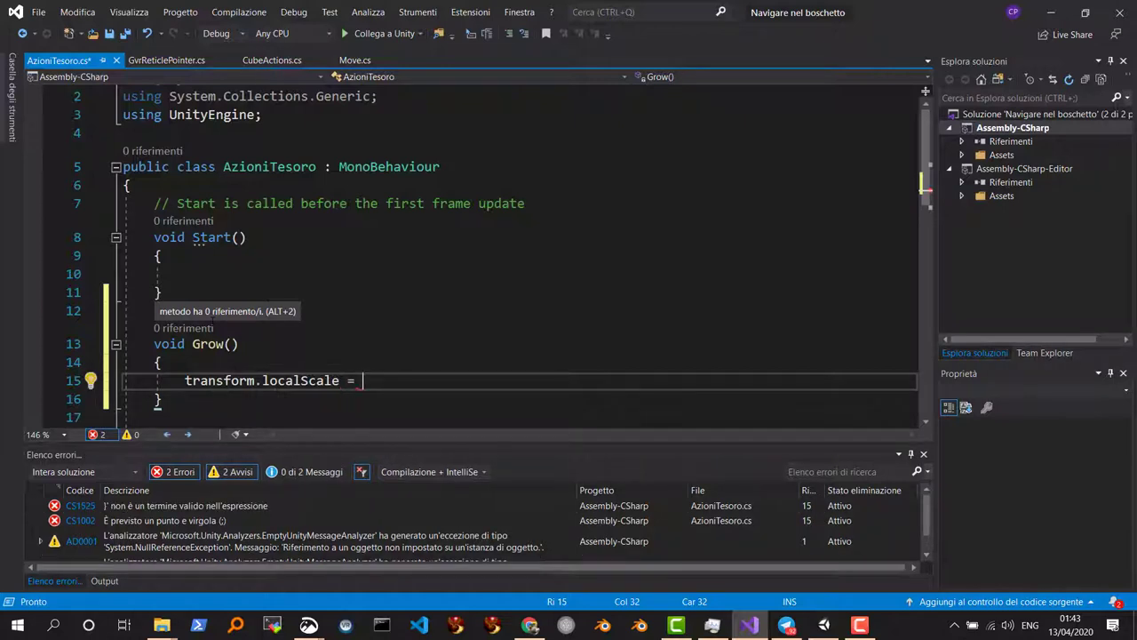
{"action": "type", "text": "new Vector"}
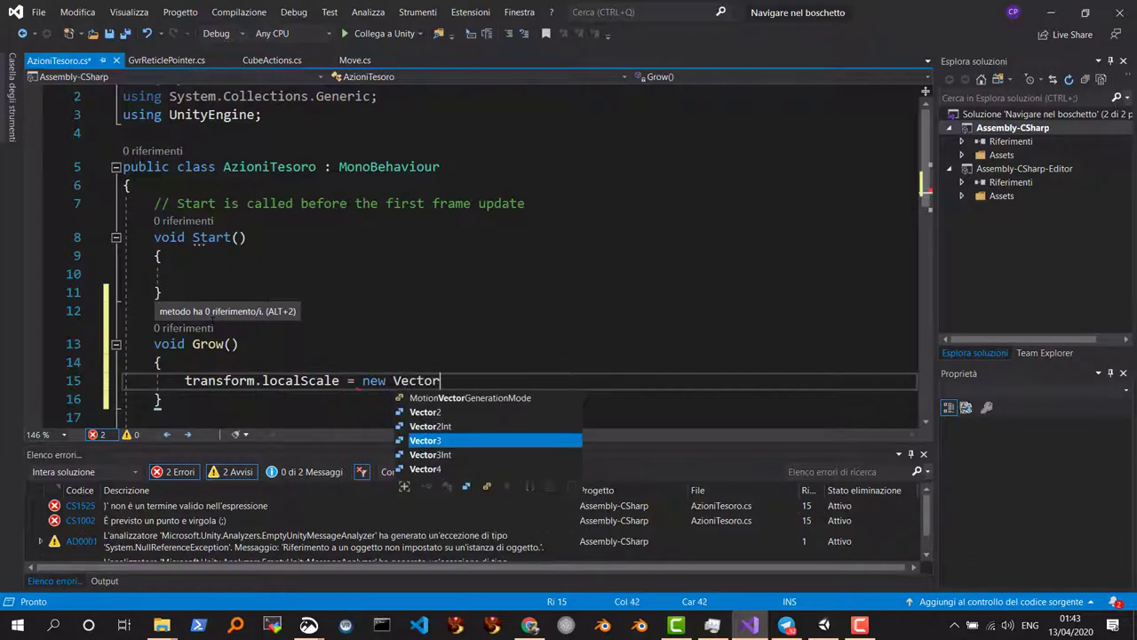
{"action": "type", "text": "3("}
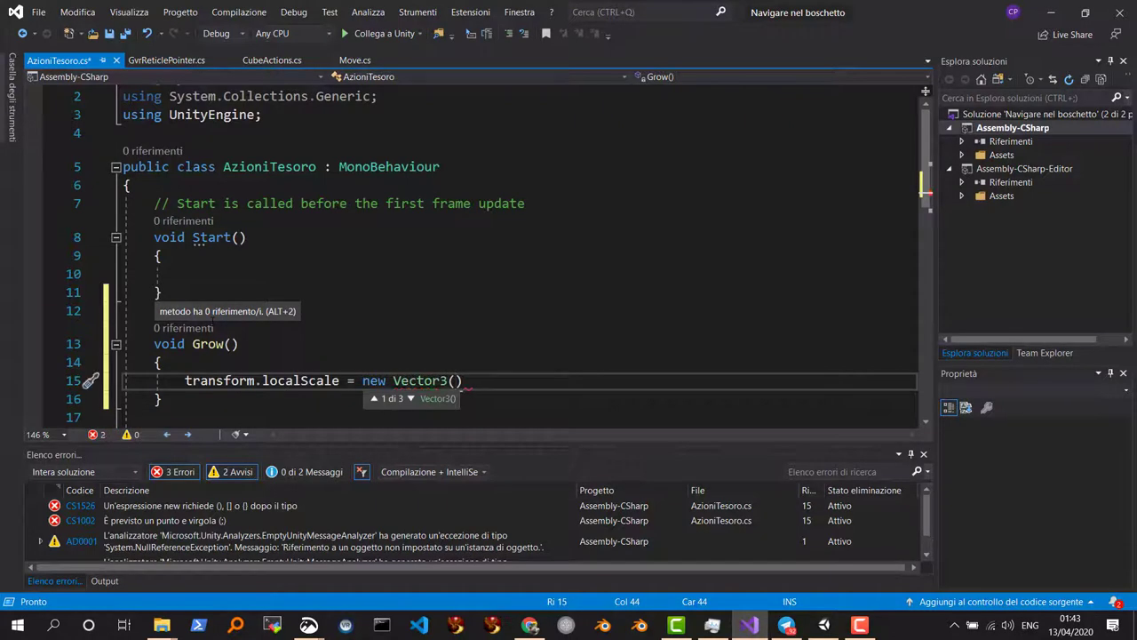
{"action": "type", "text": "1,1,"}
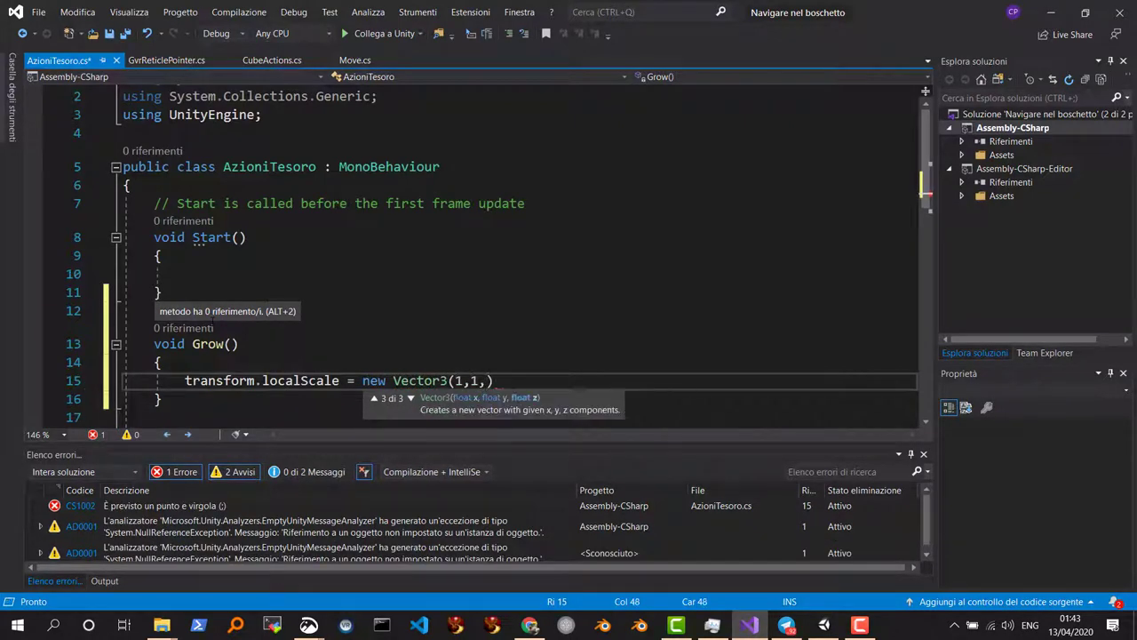
{"action": "type", "text": "1)"}
Make the Grow() method public
{"action": "key", "text": "Up"}
{"action": "key", "text": "Up"}
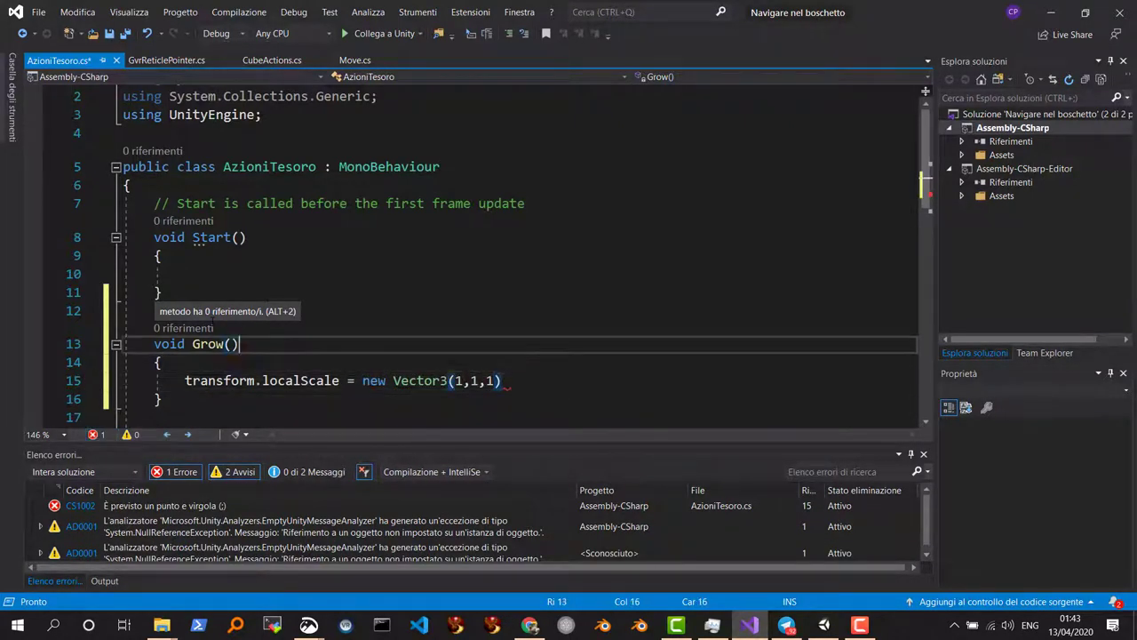
{"action": "key", "text": "Home"}
{"action": "key", "text": "shift+Down"}
{"action": "key", "text": "shift+Down"}
{"action": "key", "text": "shift+Down"}
{"action": "key", "text": "shift+Down"}
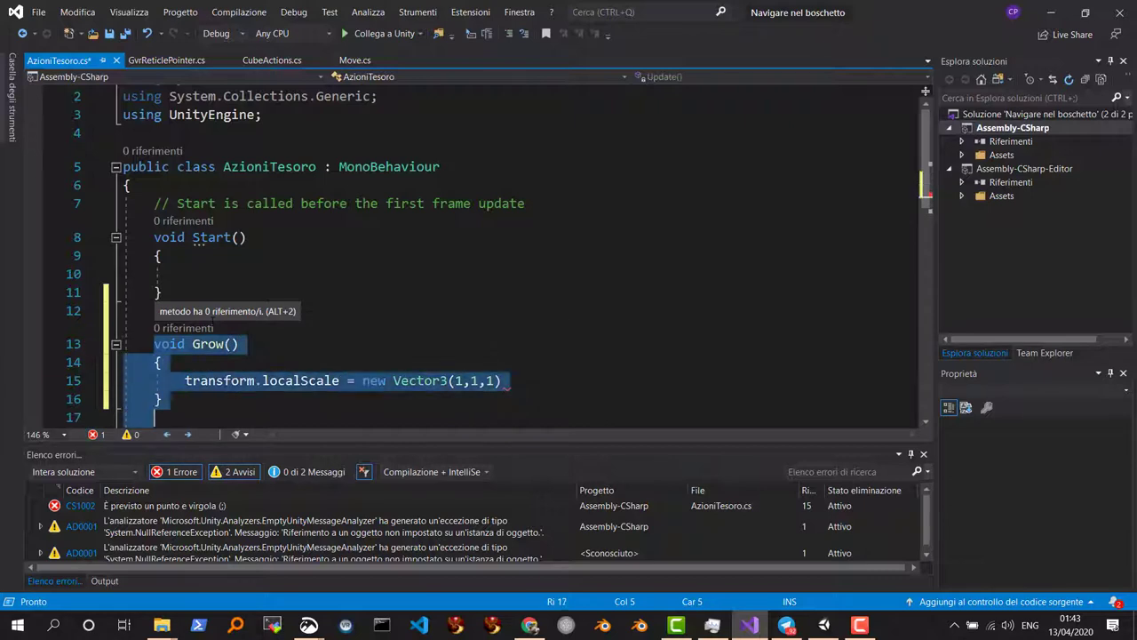
{"action": "key", "text": "Up"}
{"action": "key", "text": "Up"}
{"action": "key", "text": "Up"}
{"action": "key", "text": "Down"}
{"action": "key", "text": "Down"}
{"action": "key", "text": "Down"}
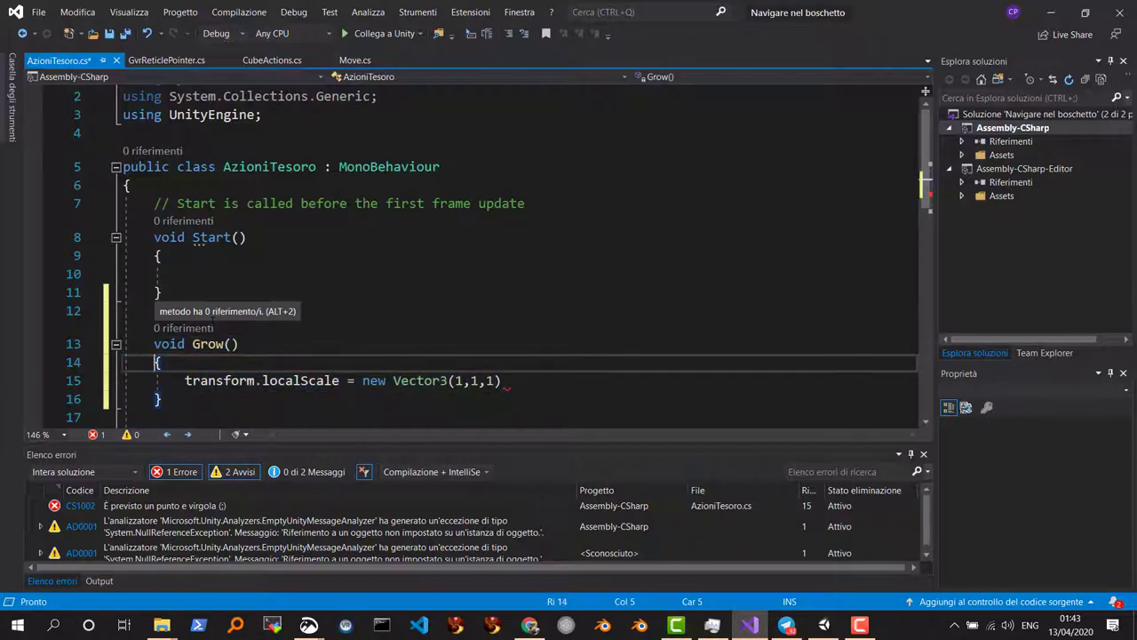
{"action": "key", "text": "Up"}
{"action": "type", "text": "public"}
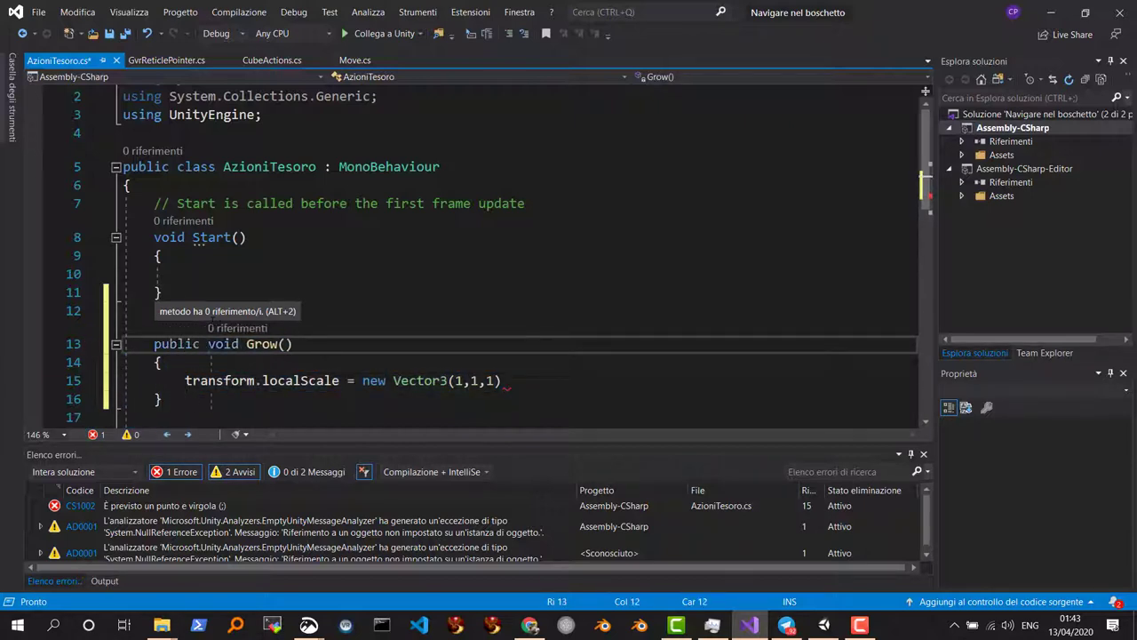
Paste a copy of Grow() below it and rename the copy Shrink()
{"action": "key", "text": "Home"}
{"action": "key", "text": "shift+Down"}
{"action": "key", "text": "shift+Down"}
{"action": "key", "text": "shift+Down"}
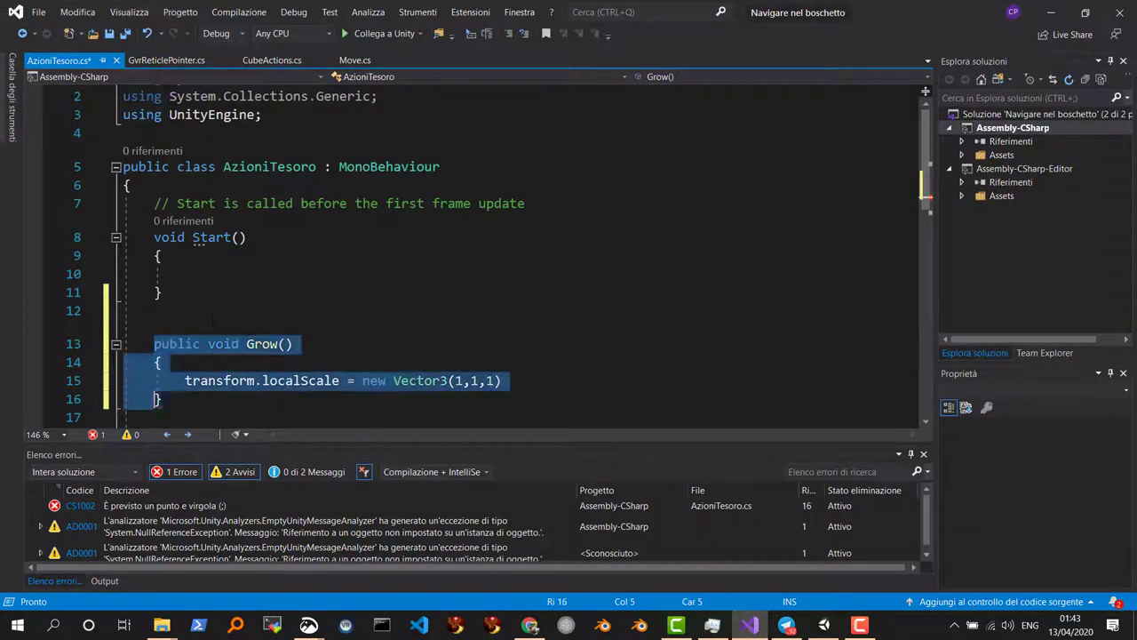
{"action": "key", "text": "shift+Down"}
{"action": "key", "text": "Right"}
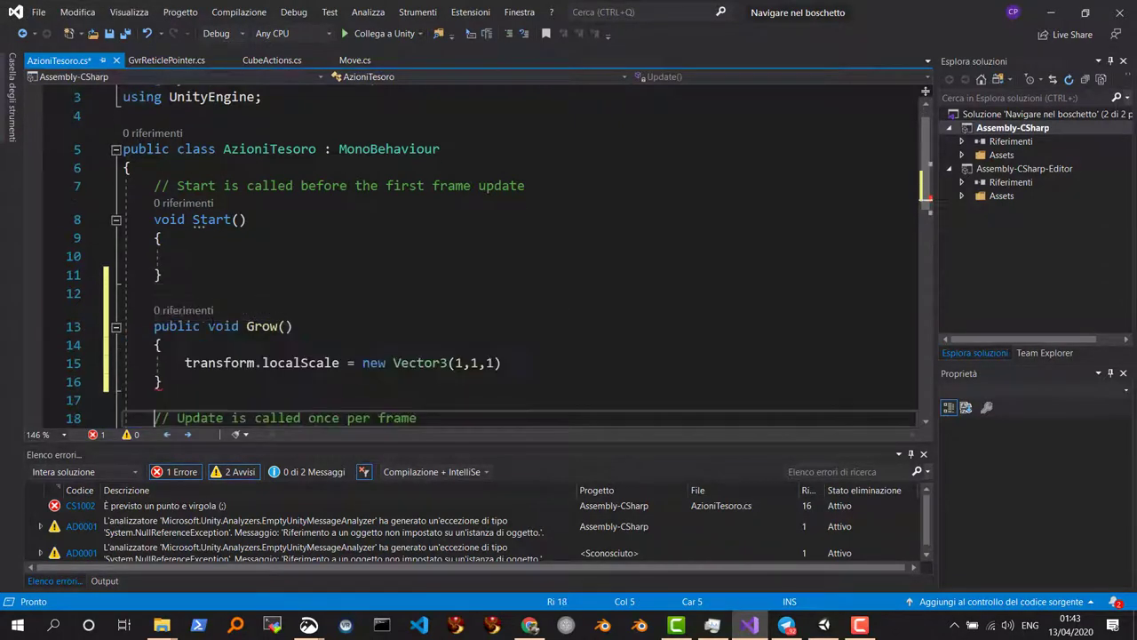
{"action": "key", "text": "Return"}
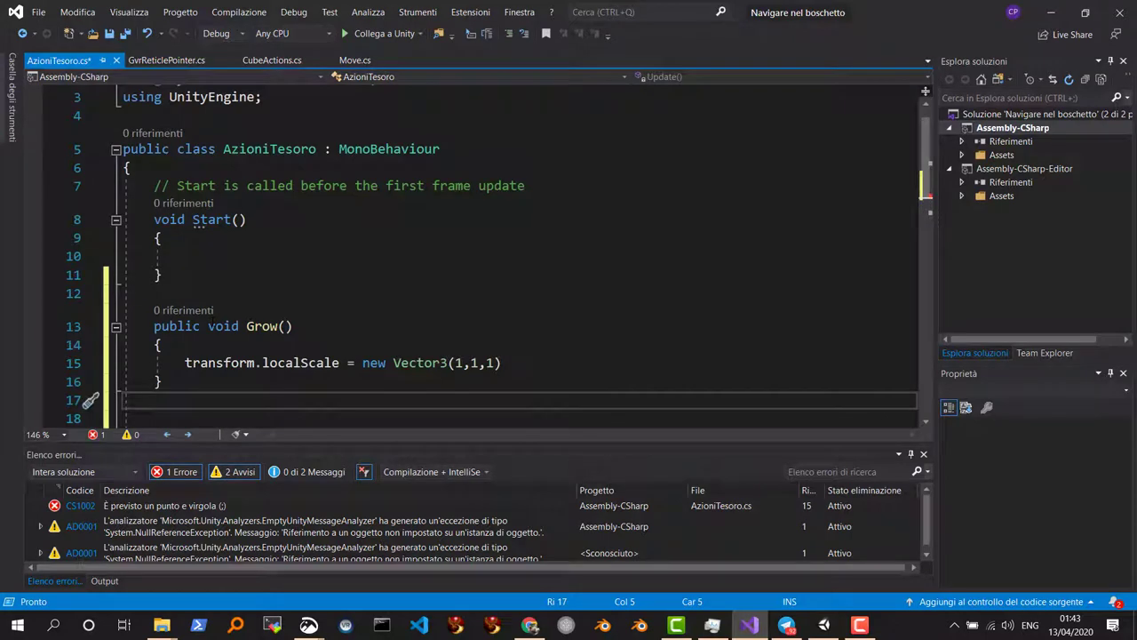
{"action": "type", "text": "public void Grow()     {         transform.localScale = new Vector3(1, 1, 1)     }"}
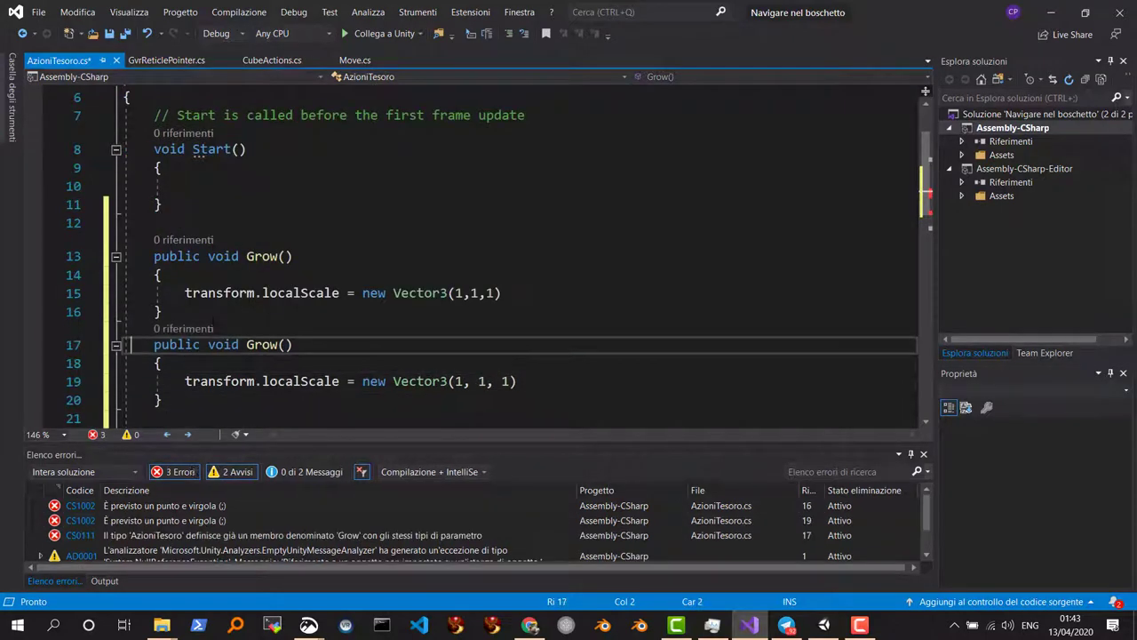
{"action": "left_click", "coordinate": [261, 345]}
{"action": "double_click", "coordinate": [261, 345]}
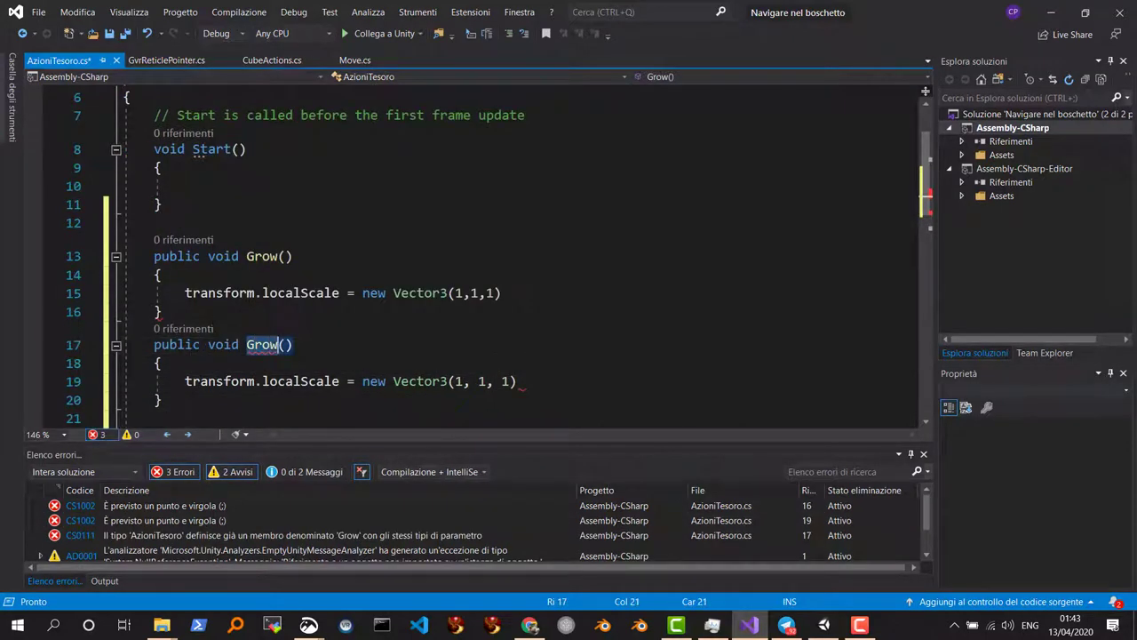
{"action": "type", "text": "Shrink"}
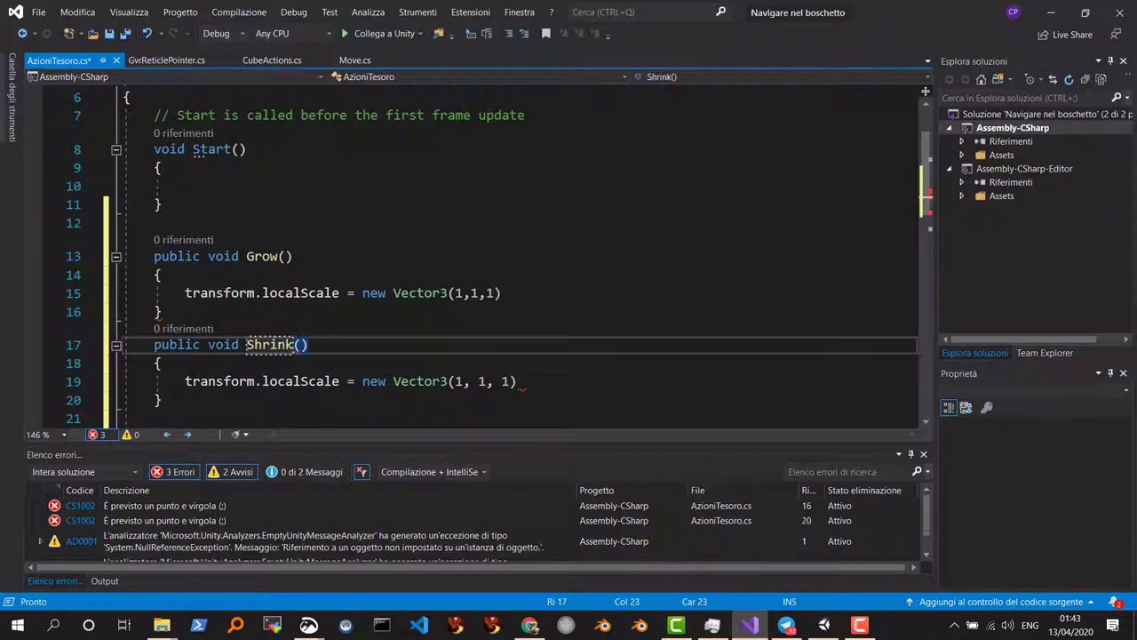
{"action": "key", "text": "Down"}
{"action": "key", "text": "Down"}
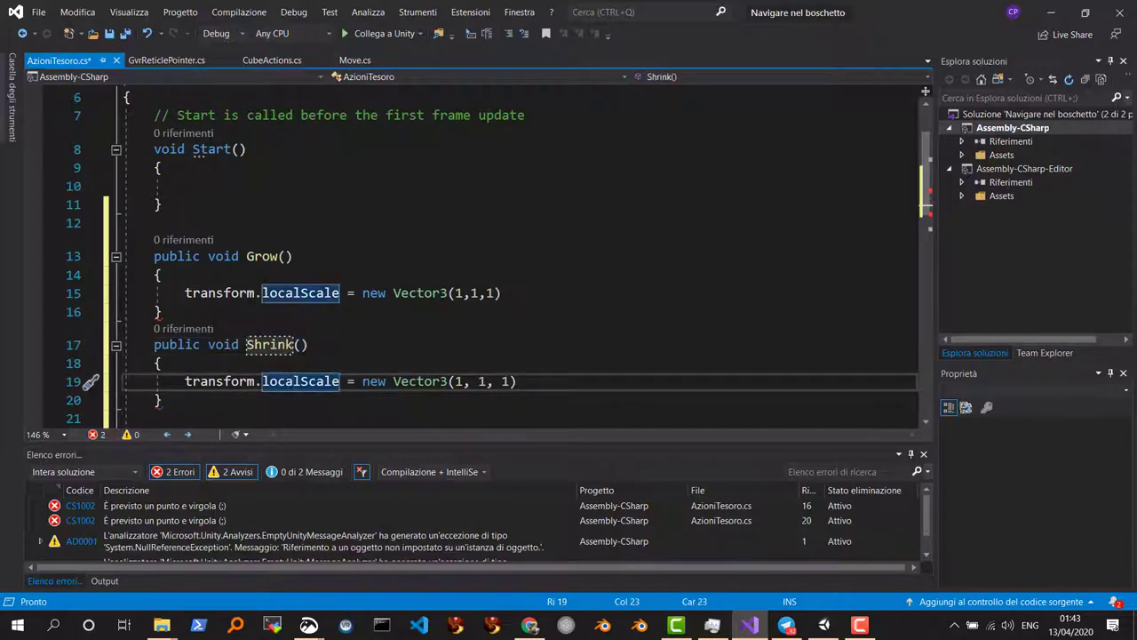
{"action": "key", "text": "End"}
{"action": "key", "text": "Left"}
{"action": "key", "text": "Left"}
{"action": "key", "text": "Left"}
{"action": "key", "text": "Left"}
{"action": "key", "text": "Left"}
{"action": "key", "text": "Left"}
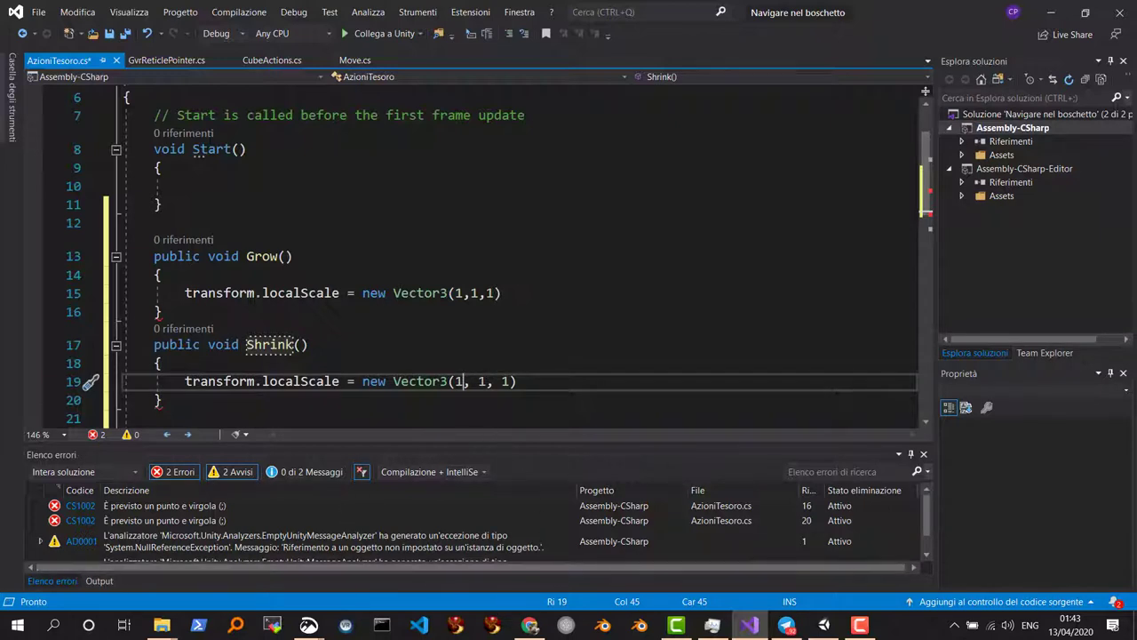
Set Tesoro's Transform Scale X, Y and Z to 0.5, then return to Visual Studio
{"action": "left_click", "coordinate": [824, 625]}
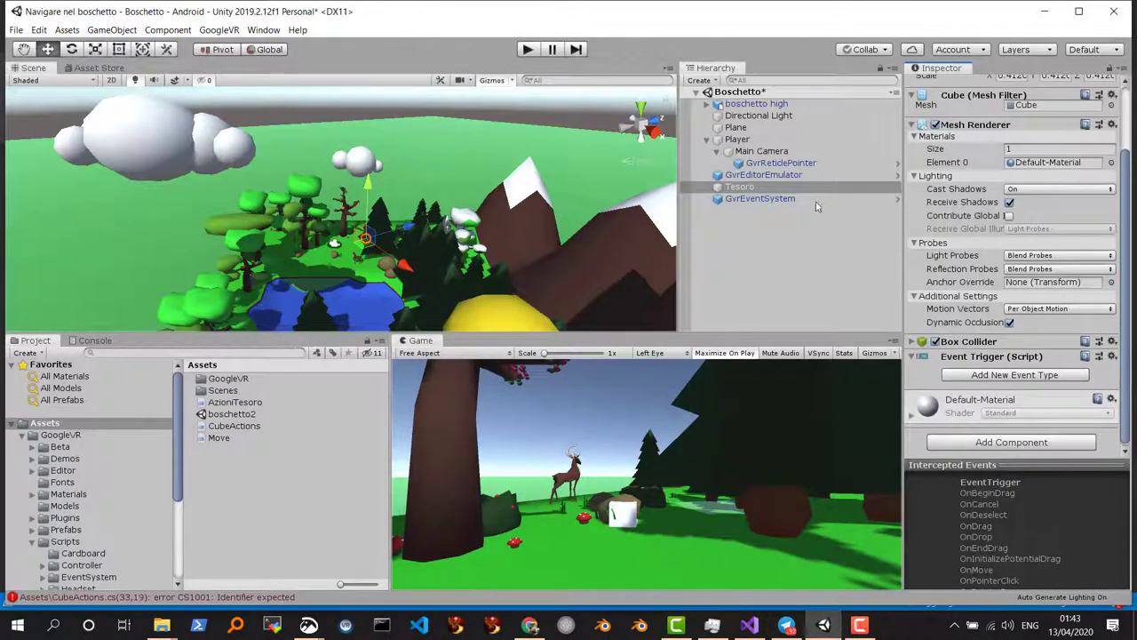
{"action": "scroll", "coordinate": [1037, 145], "scroll_direction": "up", "scroll_amount": 3}
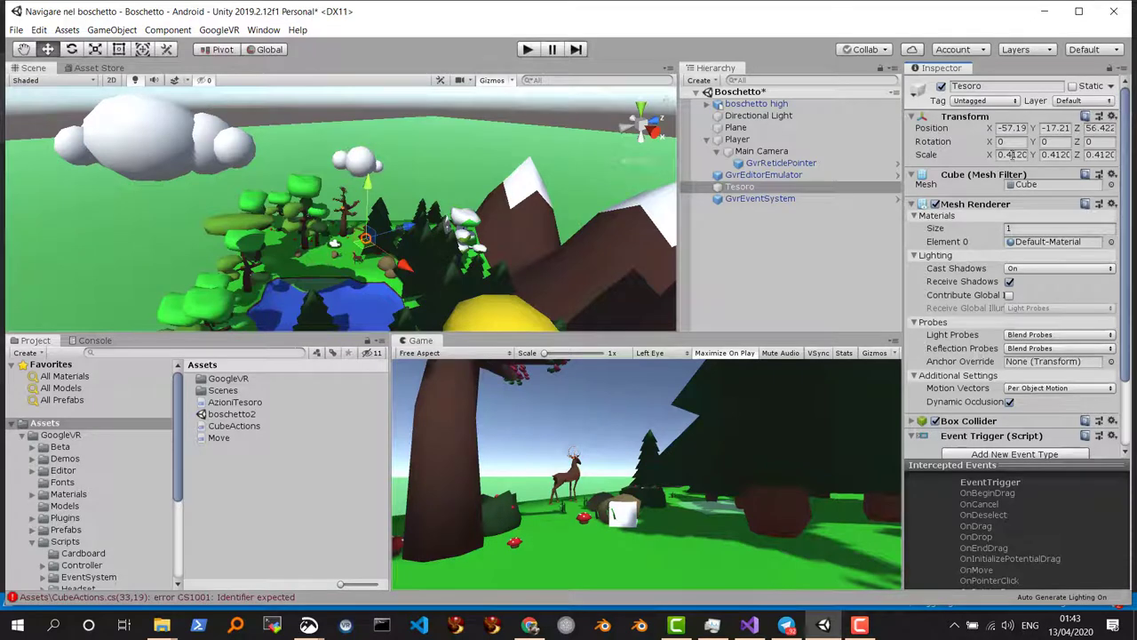
{"action": "left_click", "coordinate": [1013, 155]}
{"action": "type", "text": "0."}
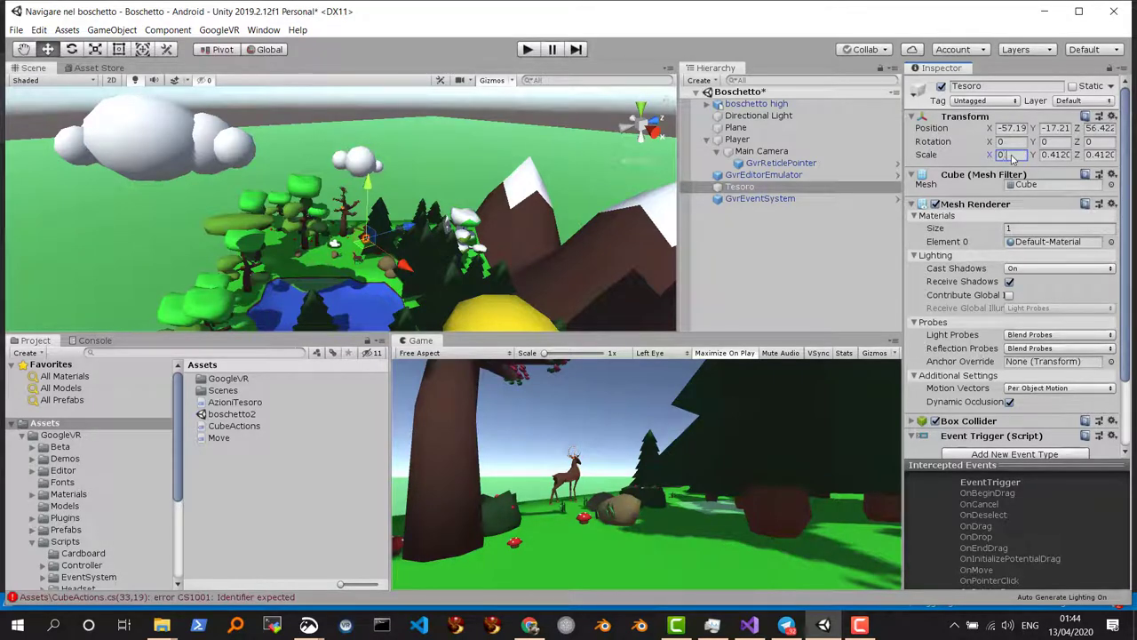
{"action": "type", "text": "5"}
{"action": "key", "text": "Tab"}
{"action": "type", "text": "0"}
{"action": "type", "text": ".5"}
{"action": "key", "text": "Tab"}
{"action": "type", "text": "0."}
{"action": "type", "text": "5"}
{"action": "key", "text": "Return"}
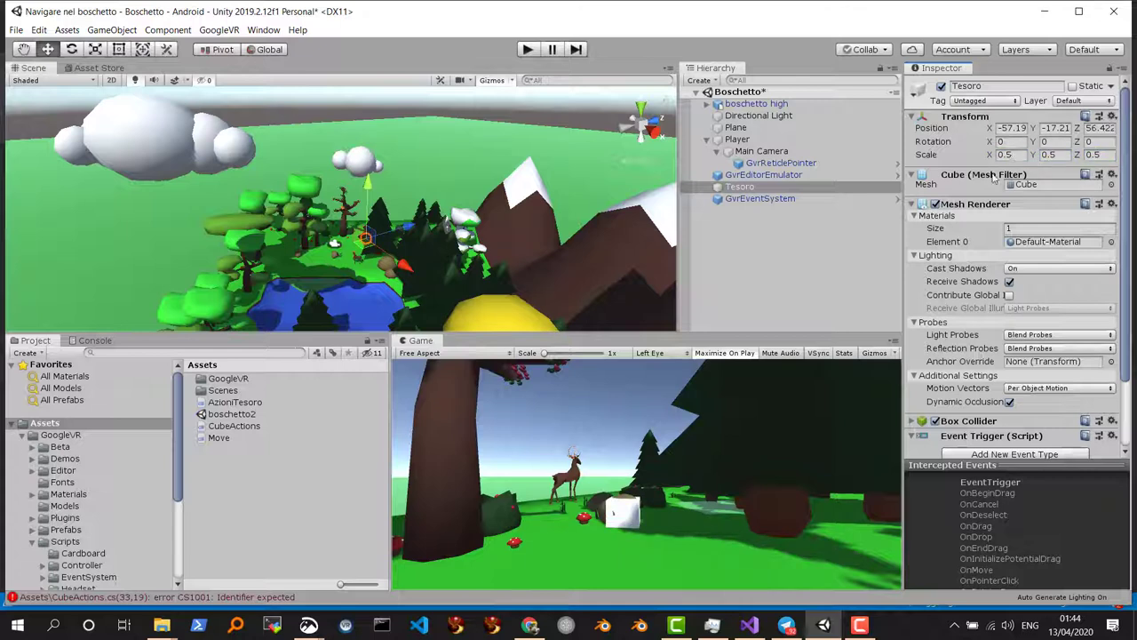
{"action": "left_click", "coordinate": [762, 625]}
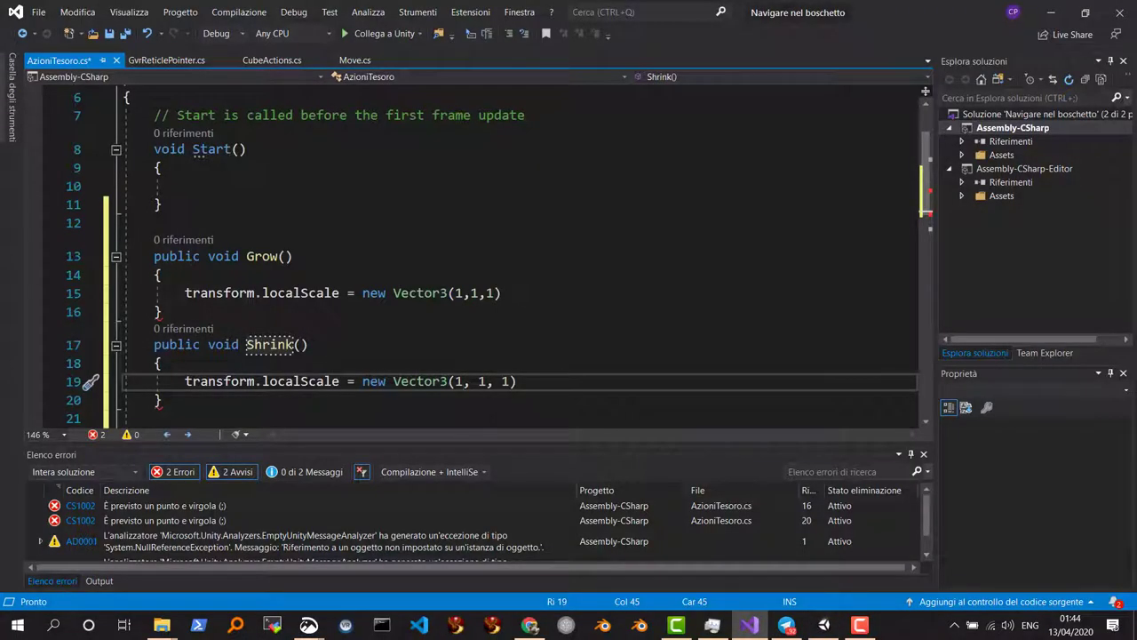
Replace the three scale values in Shrink's Vector3 with 0.5
{"action": "key", "text": "BackSpace"}
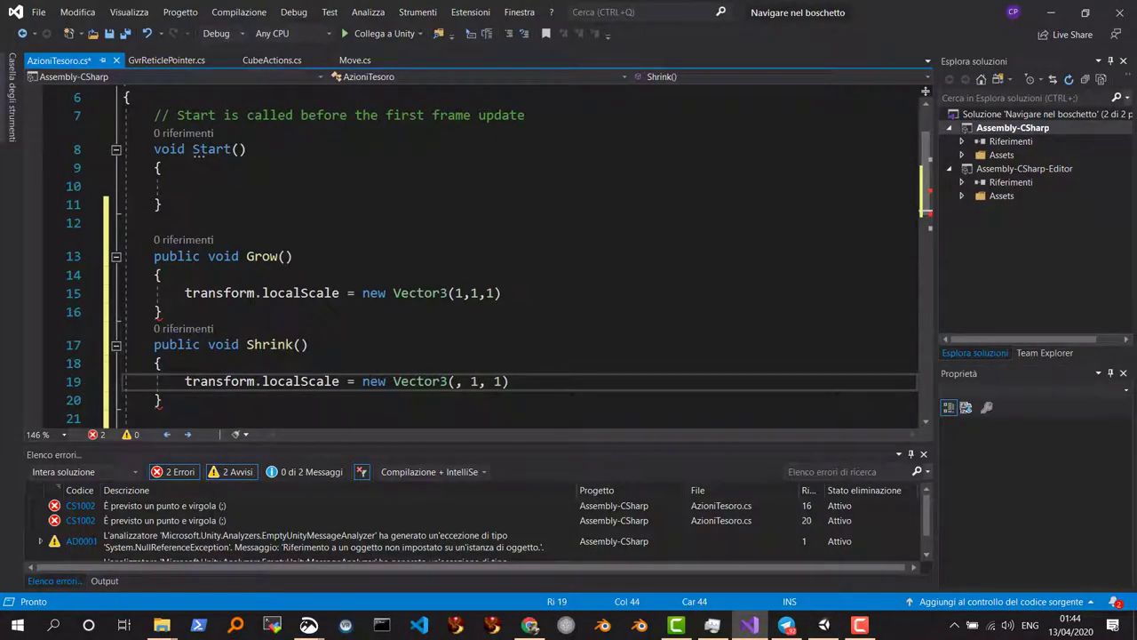
{"action": "type", "text": "0.5"}
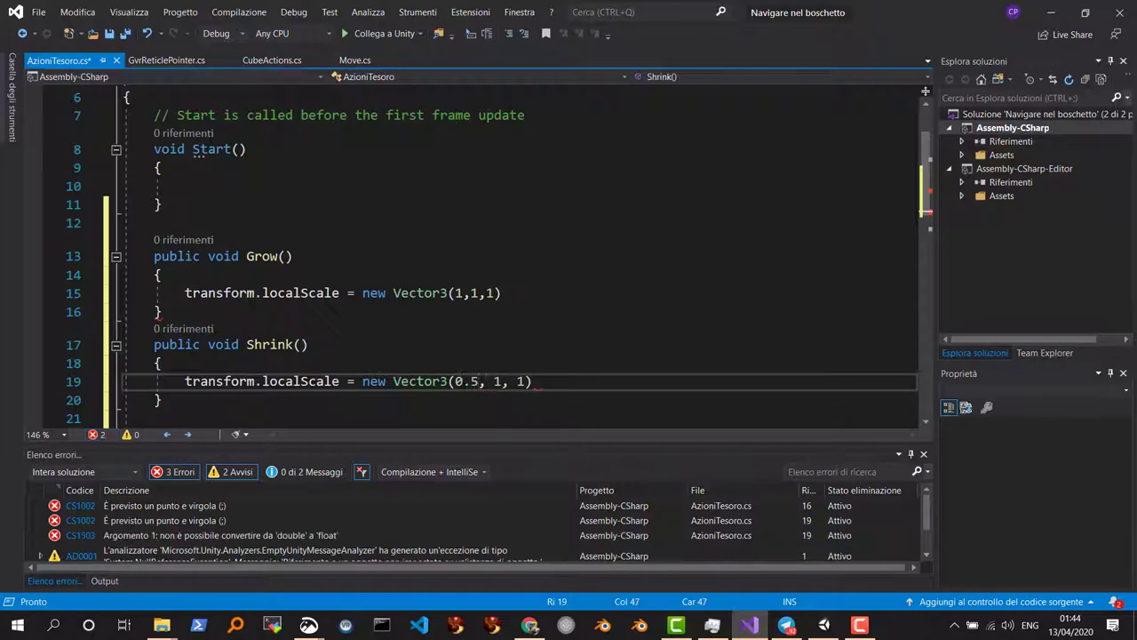
{"action": "key", "text": "Right"}
{"action": "key", "text": "Right"}
{"action": "key", "text": "Right"}
{"action": "key", "text": "BackSpace"}
{"action": "type", "text": "0.5"}
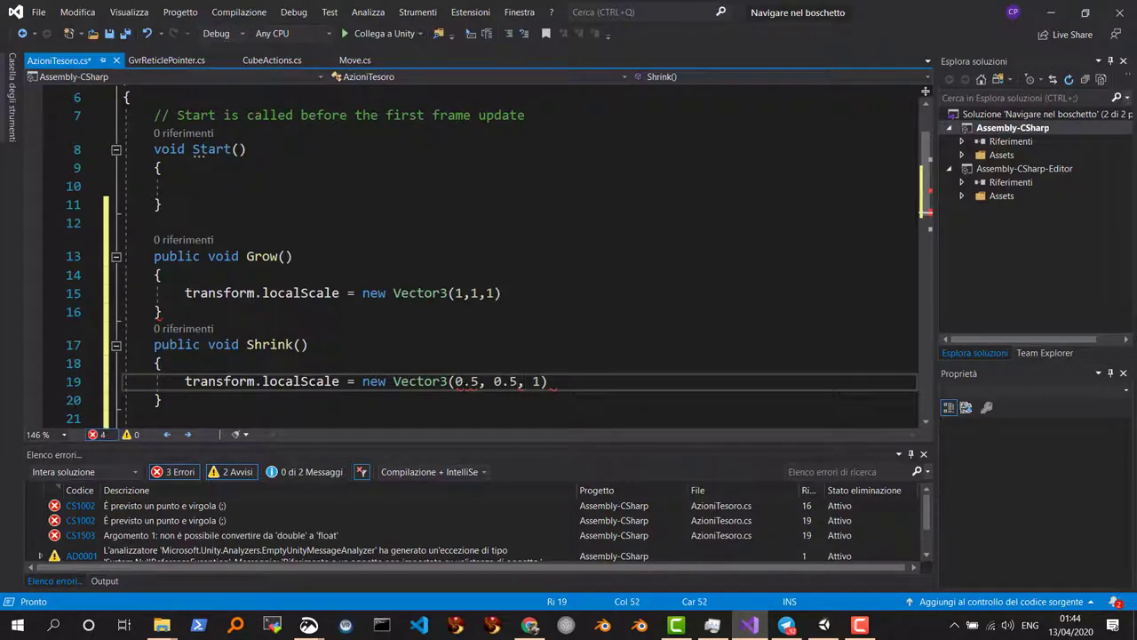
{"action": "key", "text": "Right"}
{"action": "key", "text": "Right"}
{"action": "key", "text": "Right"}
{"action": "key", "text": "BackSpace"}
{"action": "type", "text": "0."}
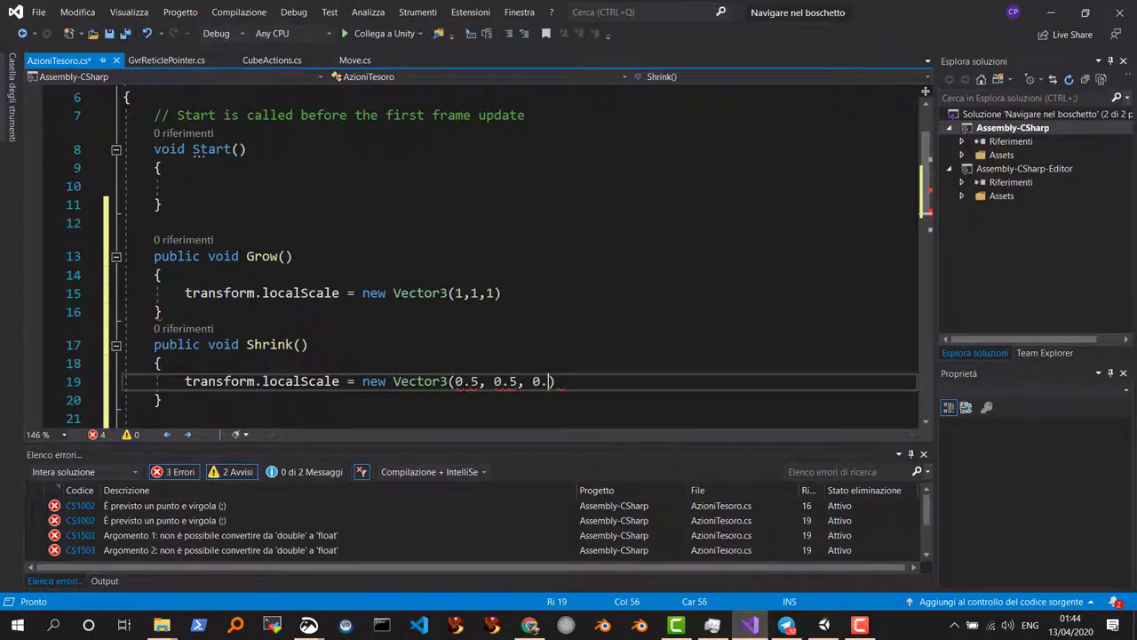
{"action": "type", "text": "5"}
Add the f suffix to each 0.5 so Shrink uses Vector3(0.5f, 0.5f, 0.5f)
{"action": "left_click", "coordinate": [448, 381]}
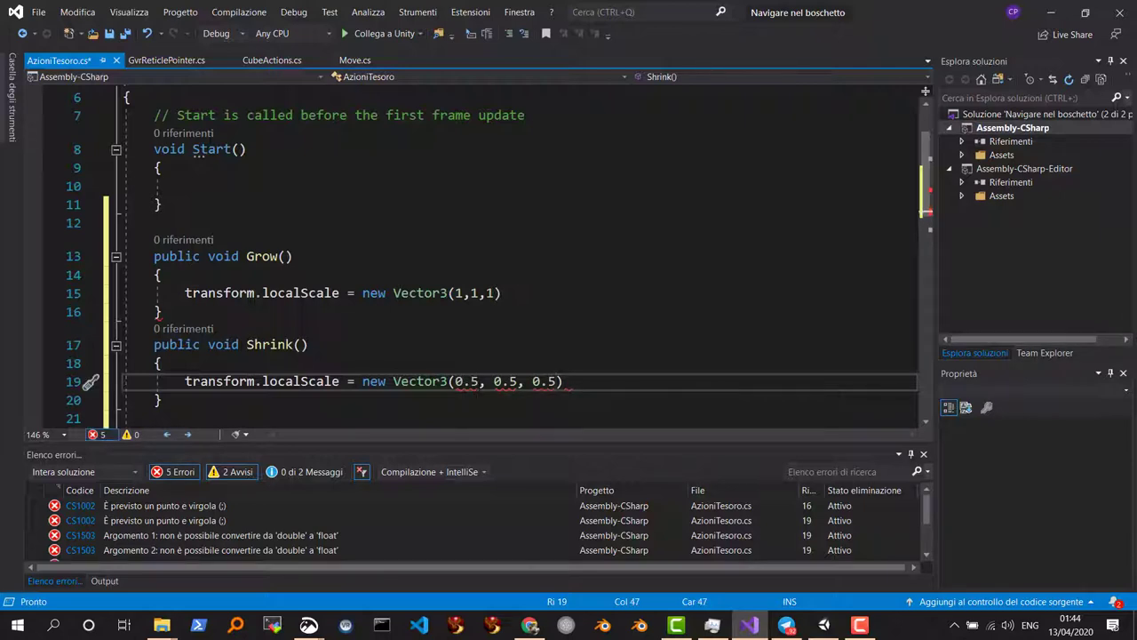
{"action": "type", "text": "f"}
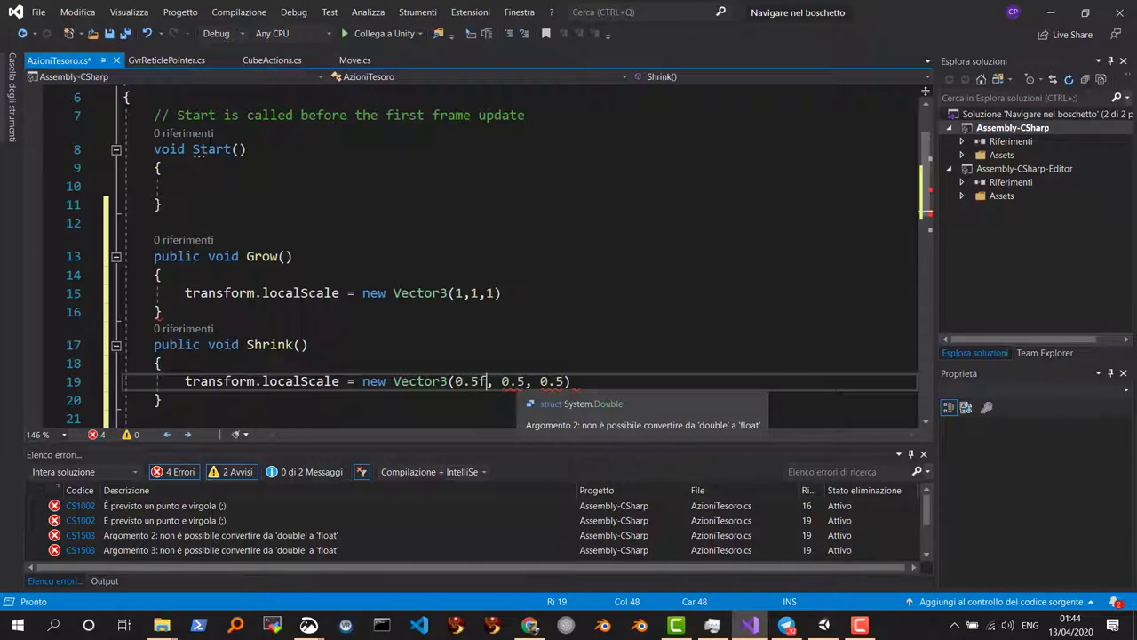
{"action": "left_click", "coordinate": [526, 381]}
{"action": "type", "text": "f"}
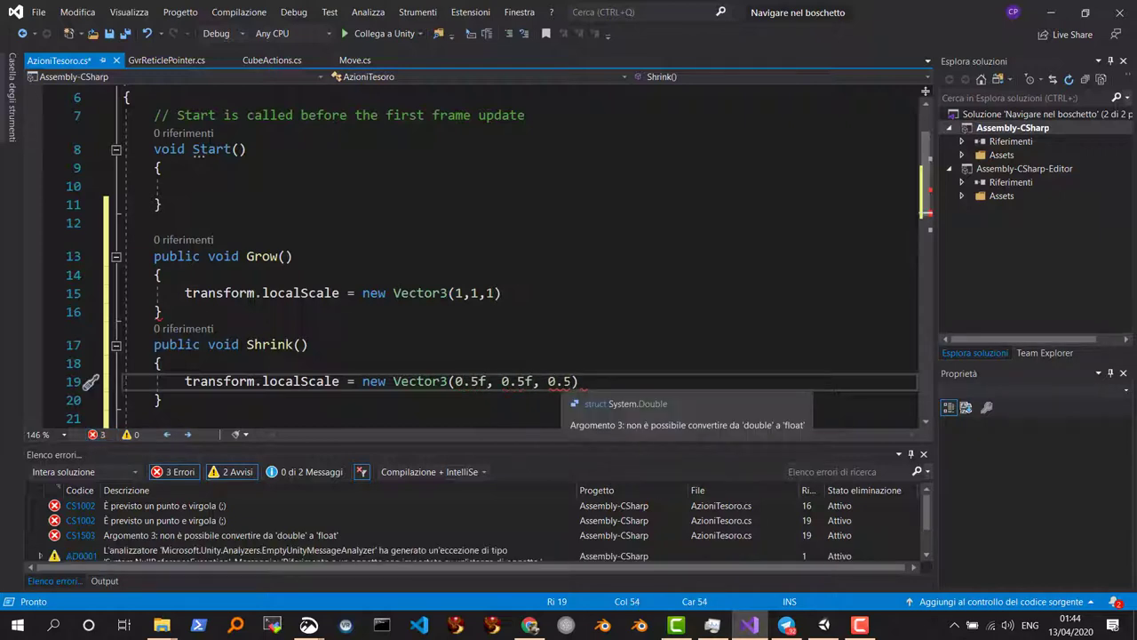
{"action": "left_click", "coordinate": [572, 381]}
{"action": "type", "text": "f"}
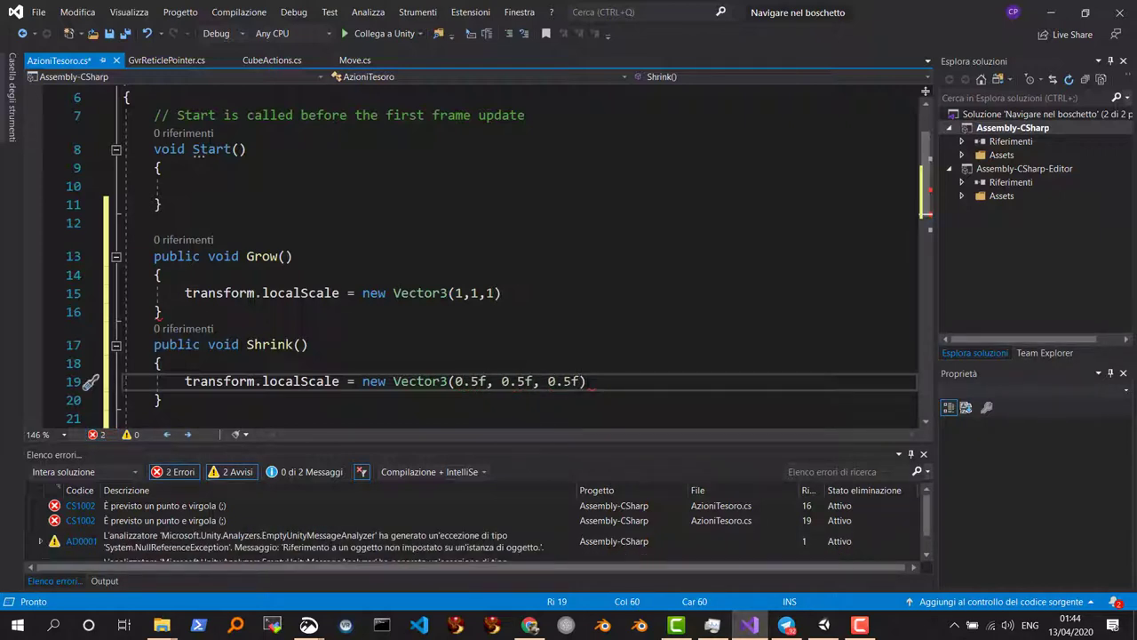
End the Shrink and Grow scale lines with semicolons and save AzioniTesoro.cs
{"action": "key", "text": "End"}
{"action": "type", "text": ";"}
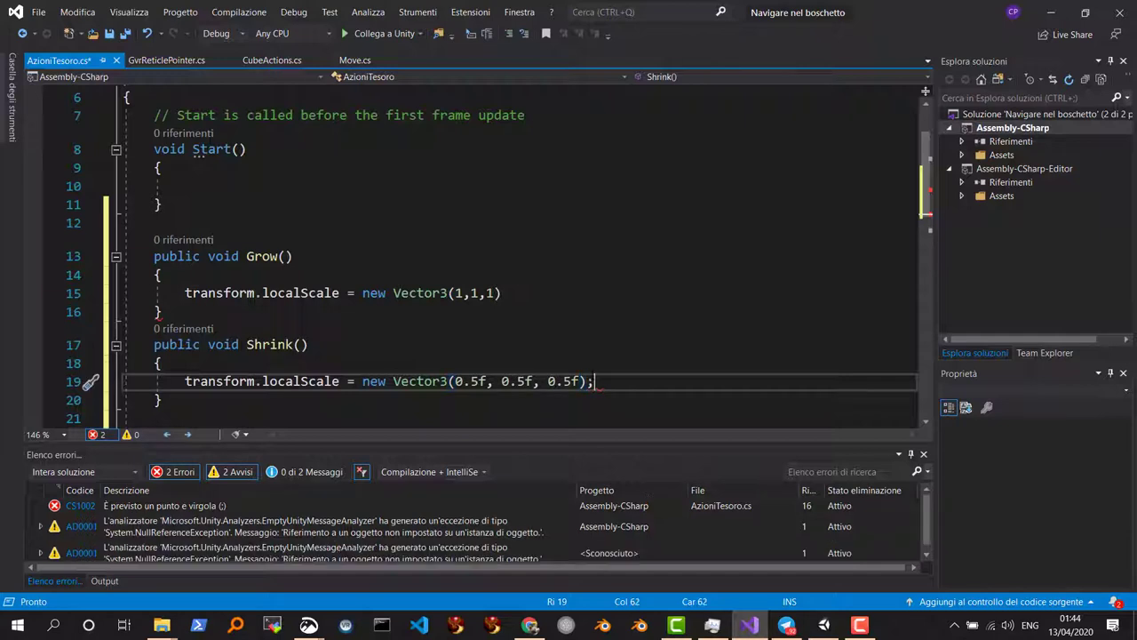
{"action": "key", "text": "ctrl+s"}
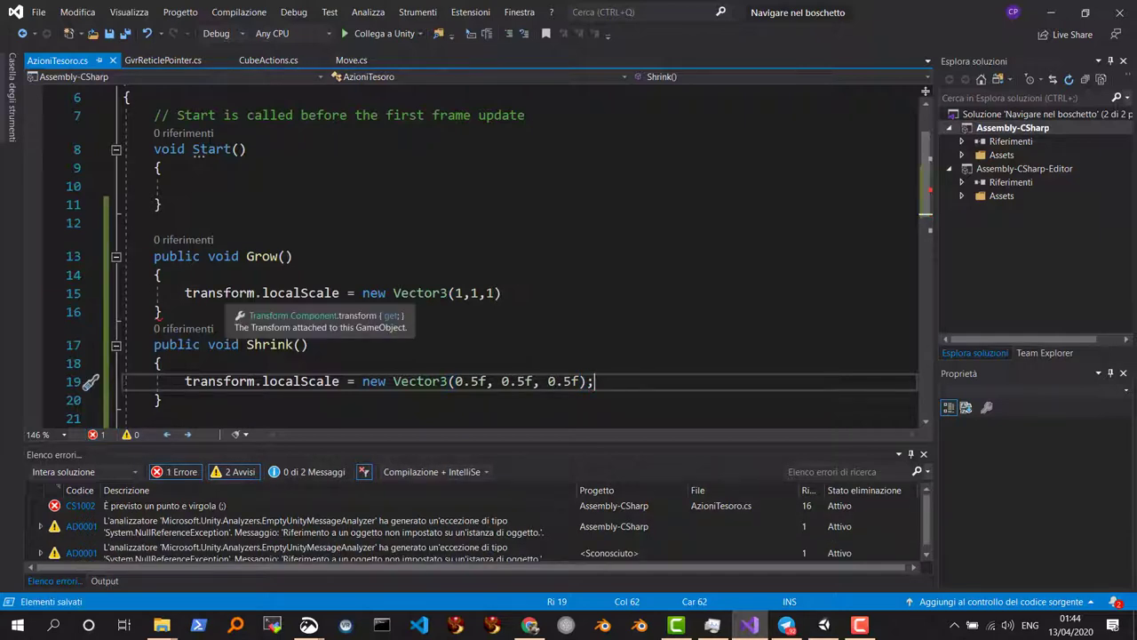
{"action": "left_click", "coordinate": [502, 292]}
{"action": "type", "text": ";"}
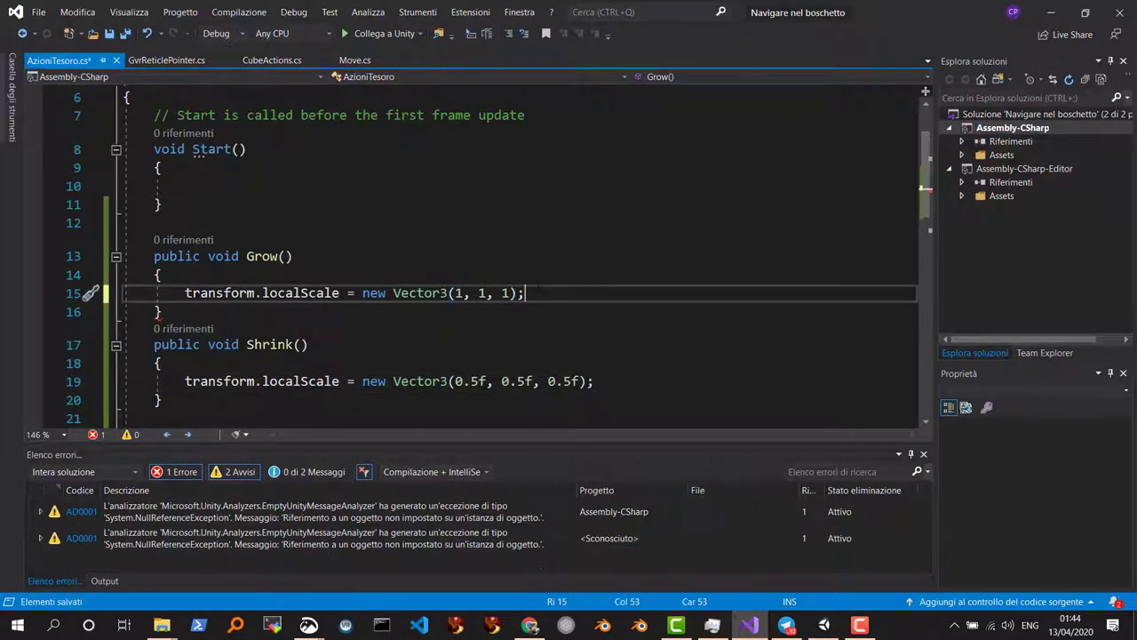
{"action": "key", "text": "ctrl+s"}
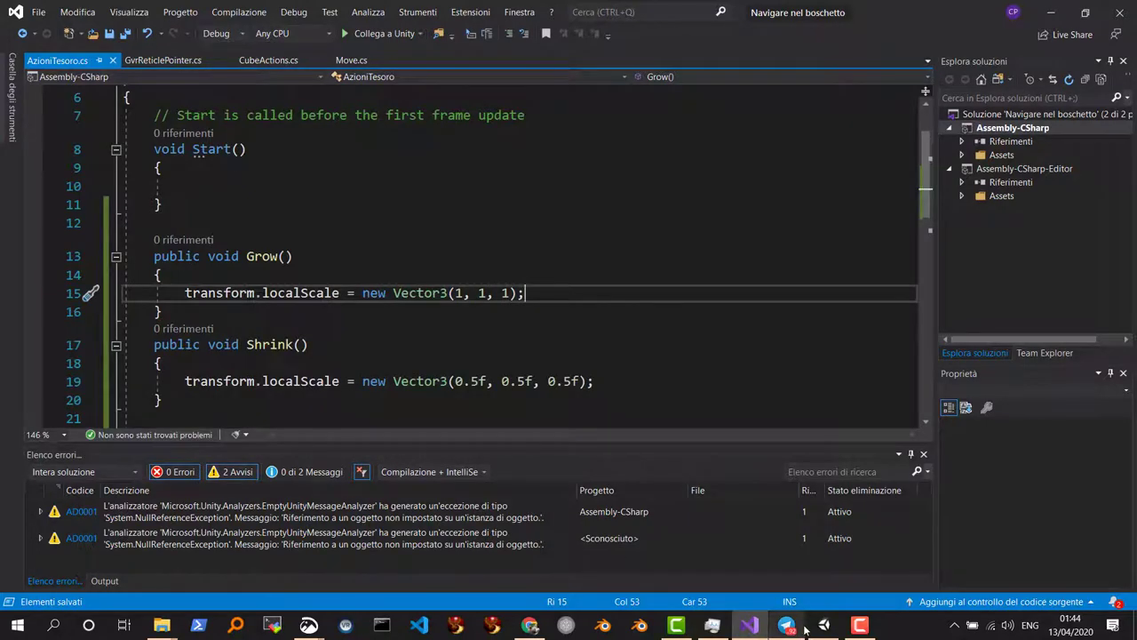
Build Assembly-CSharp from the Compilazione menu and switch back to the Unity editor
{"action": "left_click", "coordinate": [228, 14]}
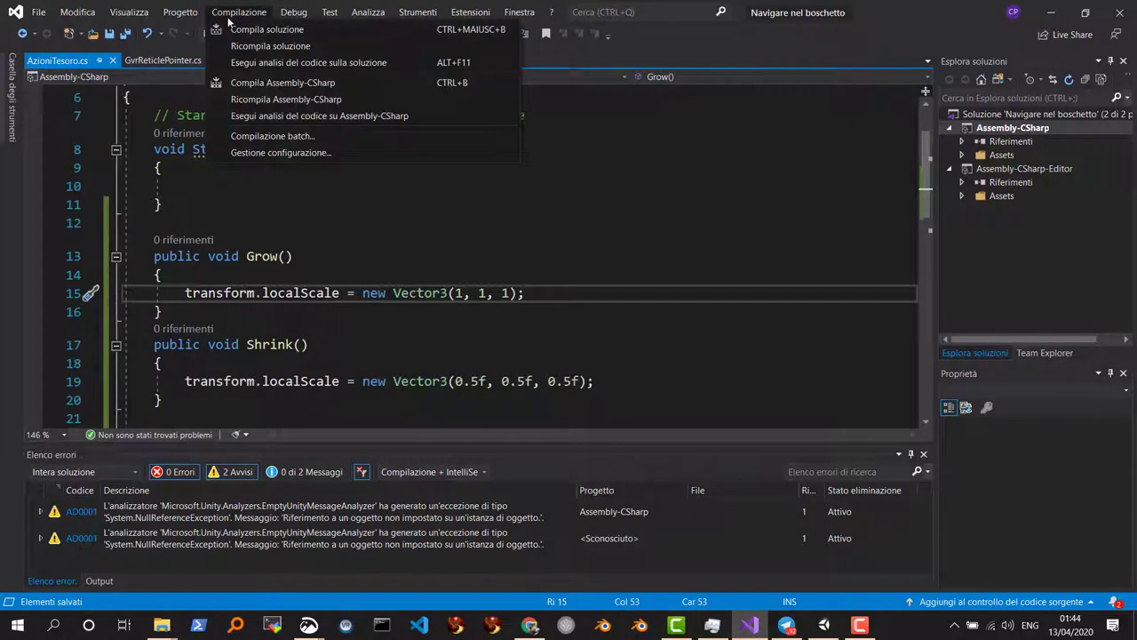
{"action": "left_click", "coordinate": [287, 81]}
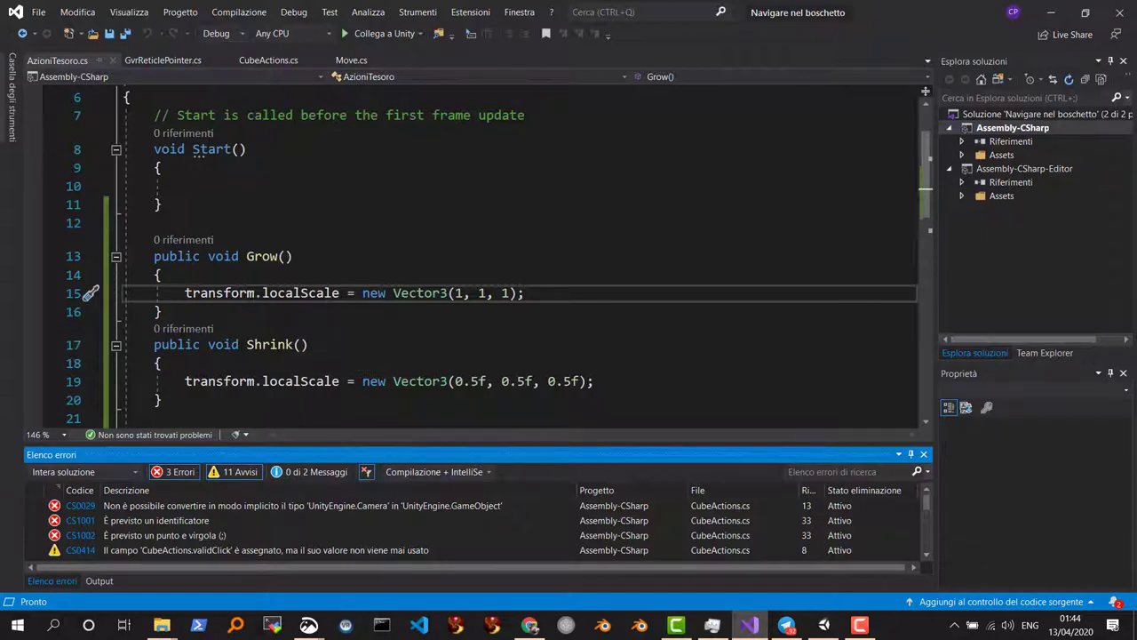
{"action": "left_click", "coordinate": [822, 626]}
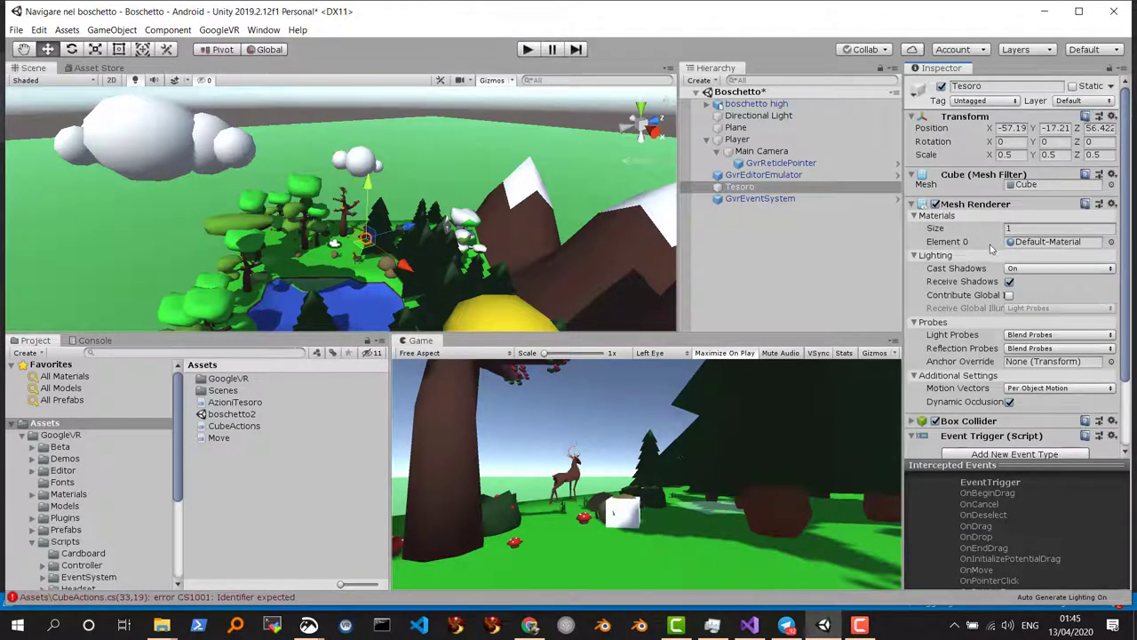
Select Tesoro, add a PointerDown event type to its Event Trigger, and add one empty callback
{"action": "left_click", "coordinate": [747, 188]}
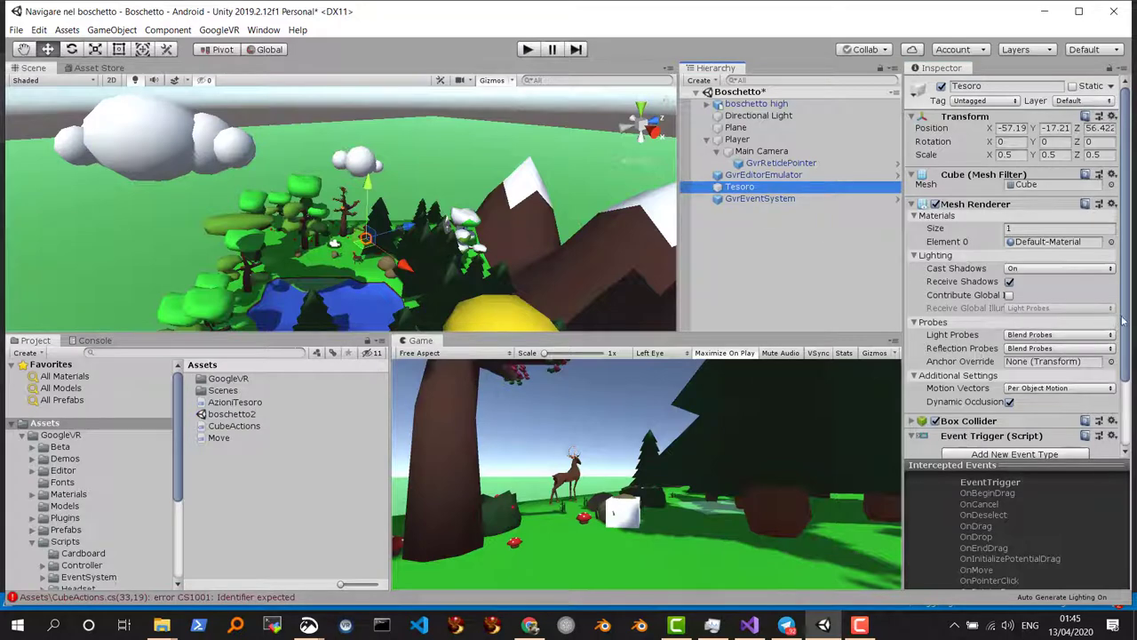
{"action": "left_click_drag", "start_coordinate": [1123, 322], "coordinate": [1133, 395]}
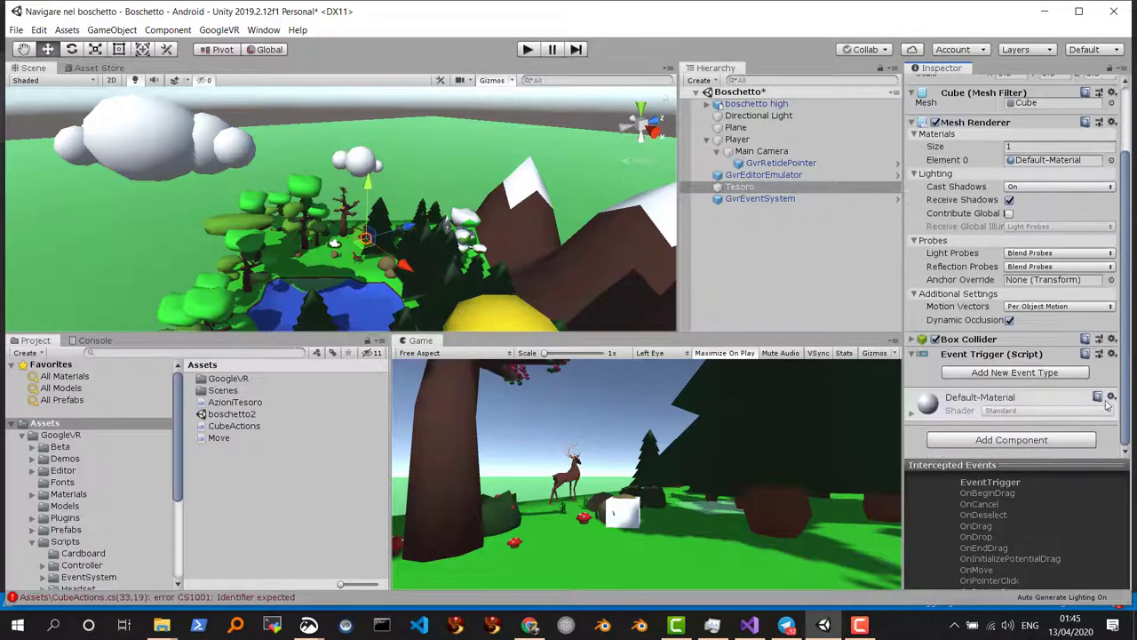
{"action": "left_click", "coordinate": [1011, 373]}
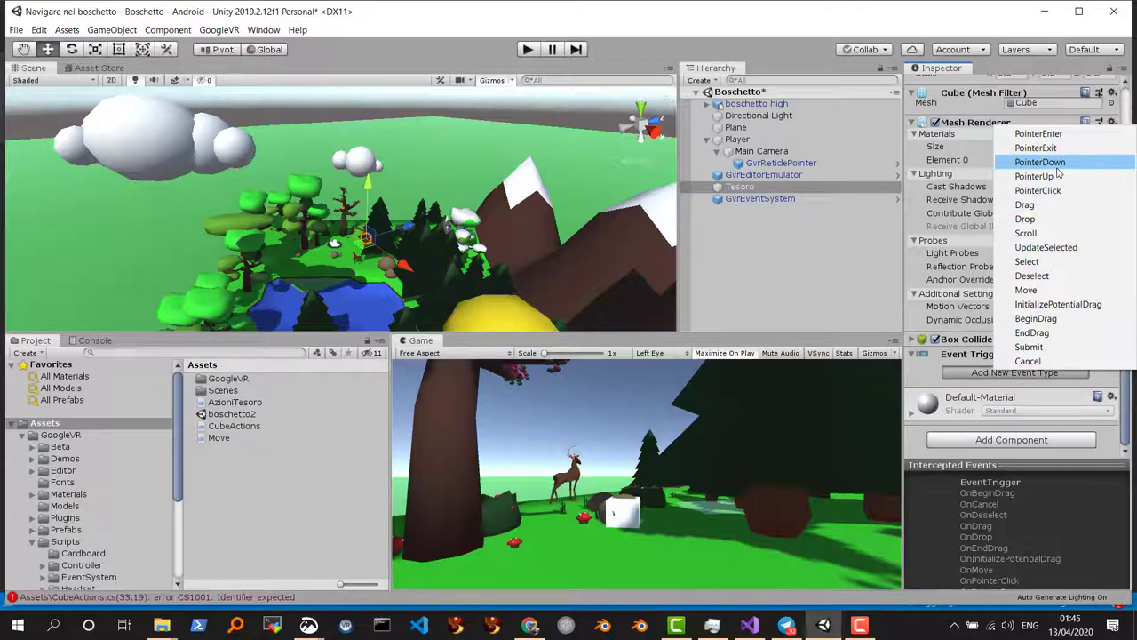
{"action": "left_click", "coordinate": [1055, 166]}
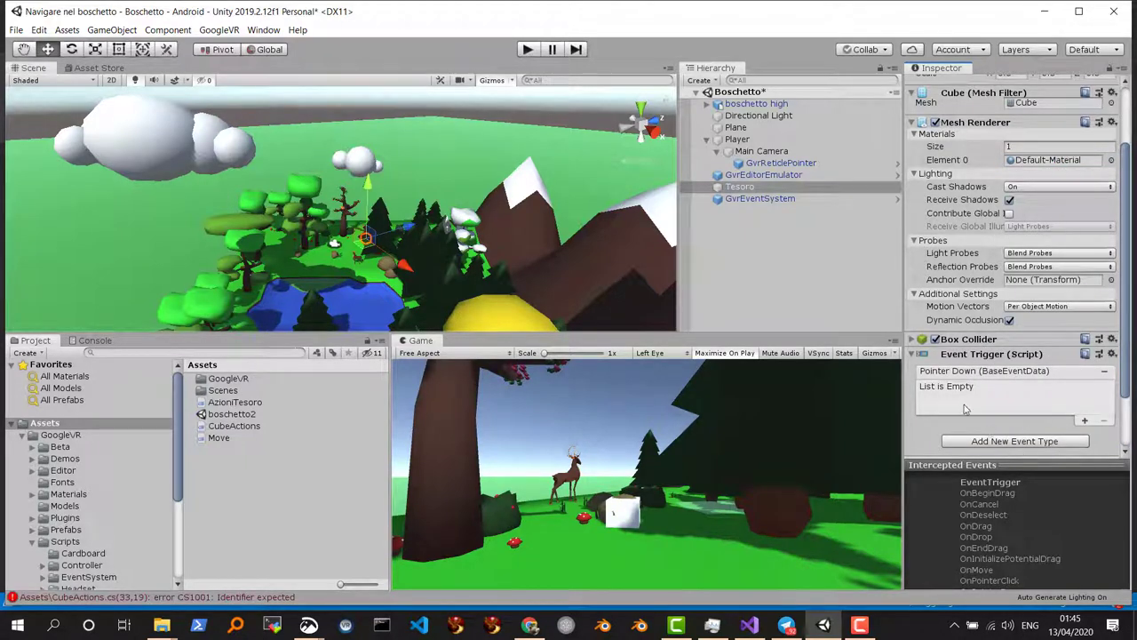
{"action": "left_click", "coordinate": [1084, 421]}
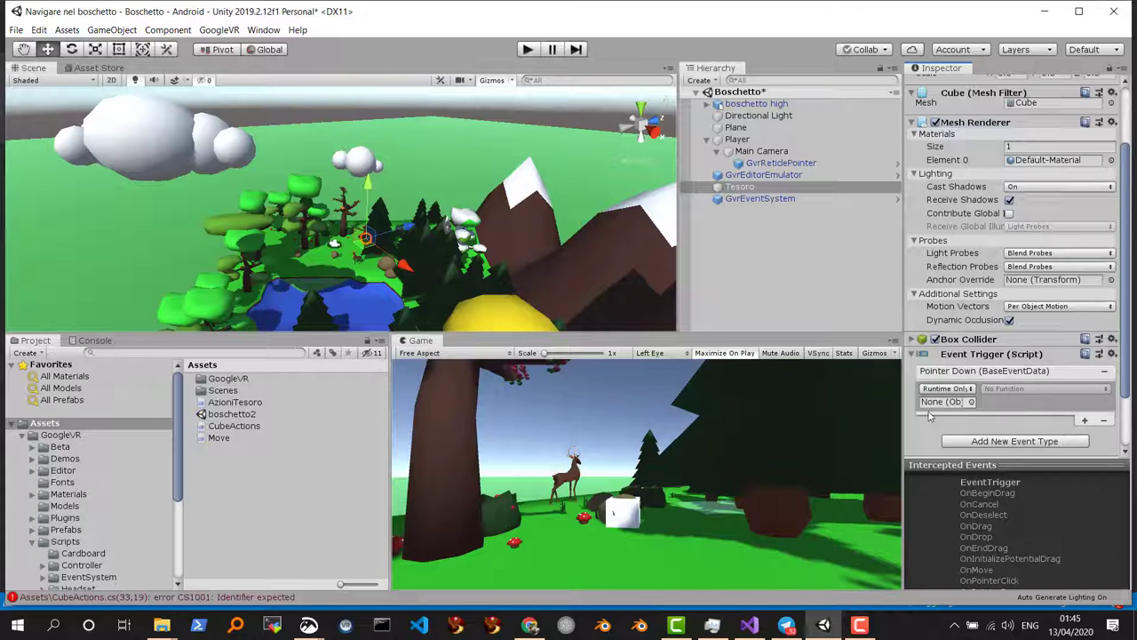
Drag Tesoro from the Hierarchy into the callback's object field, leaving the function as No Function
{"action": "left_click", "coordinate": [738, 189]}
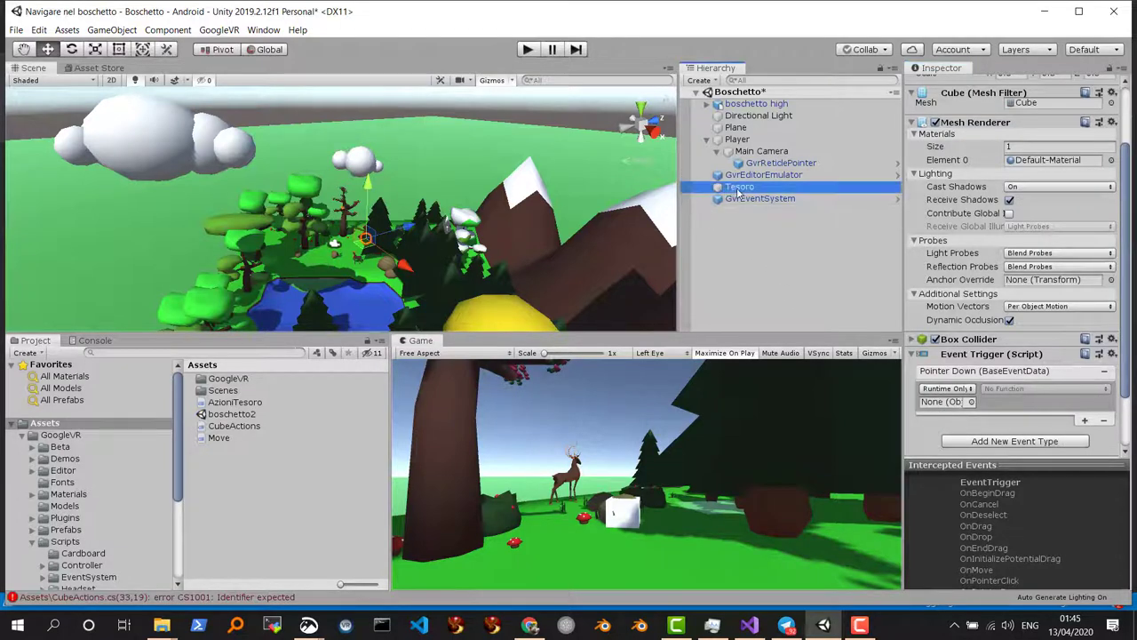
{"action": "left_click_drag", "start_coordinate": [737, 192], "coordinate": [943, 404]}
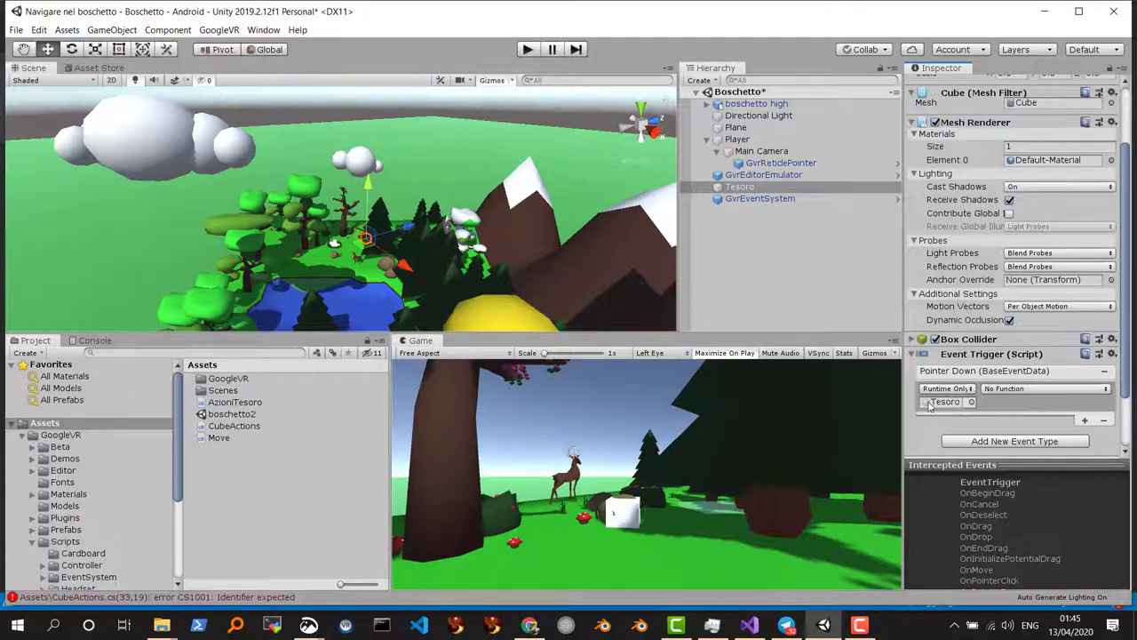
{"action": "left_click", "coordinate": [1031, 390]}
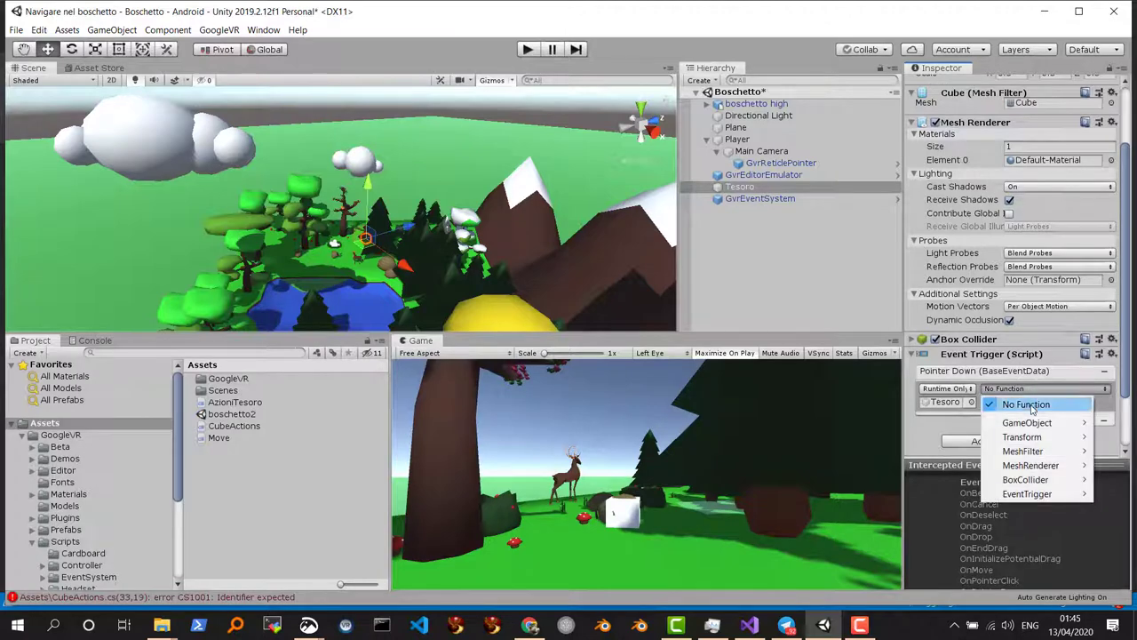
{"action": "mouse_move", "coordinate": [1026, 451]}
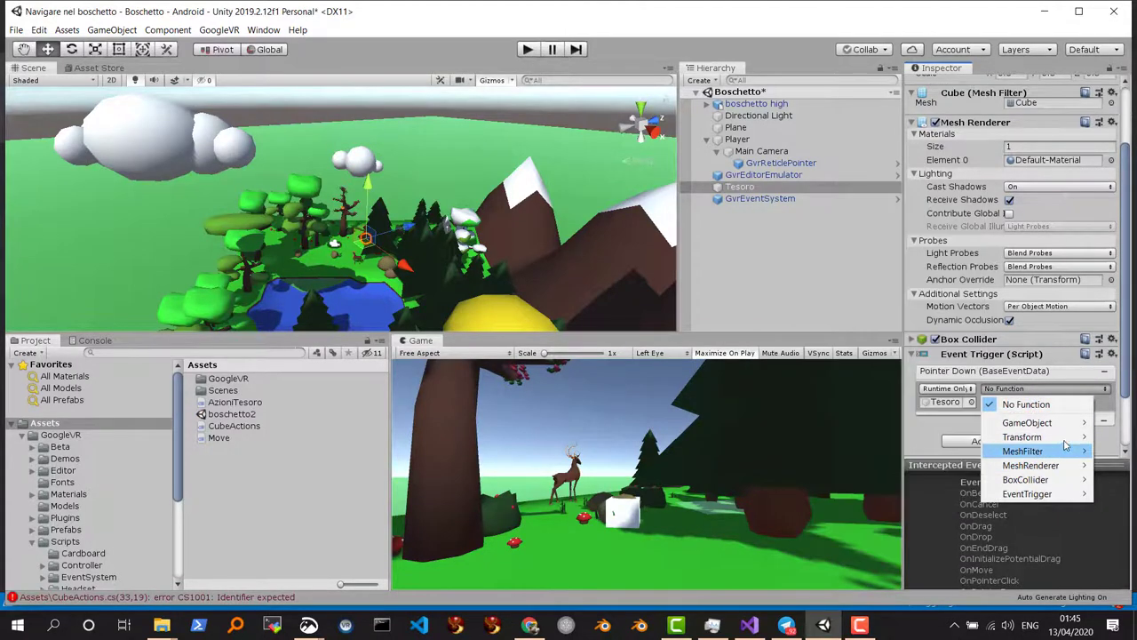
{"action": "mouse_move", "coordinate": [1022, 500]}
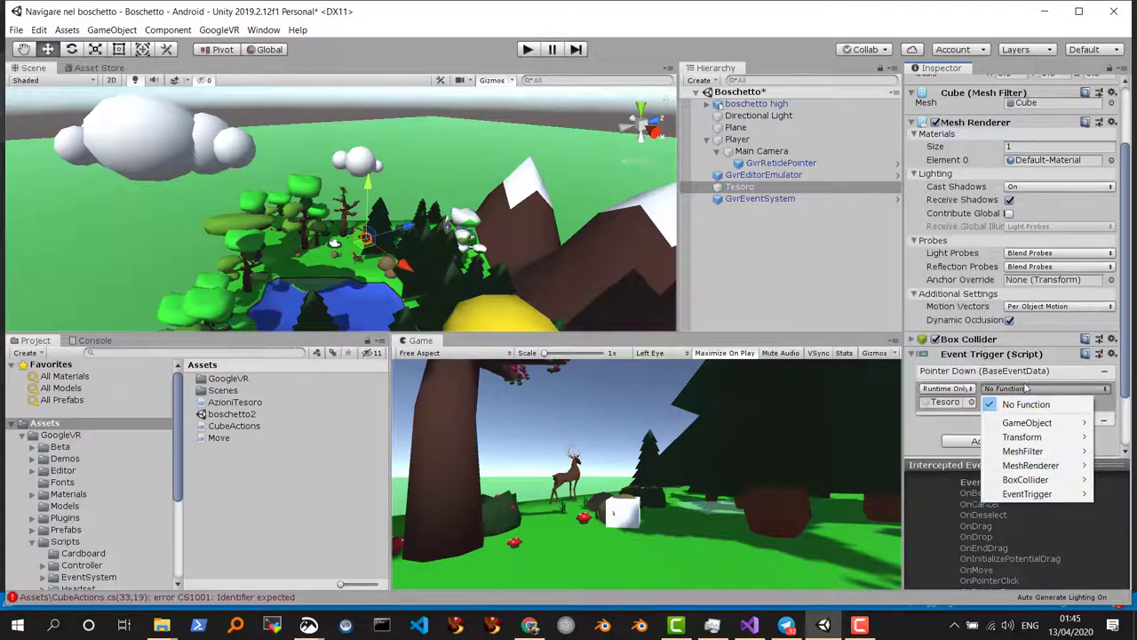
{"action": "left_click", "coordinate": [764, 187]}
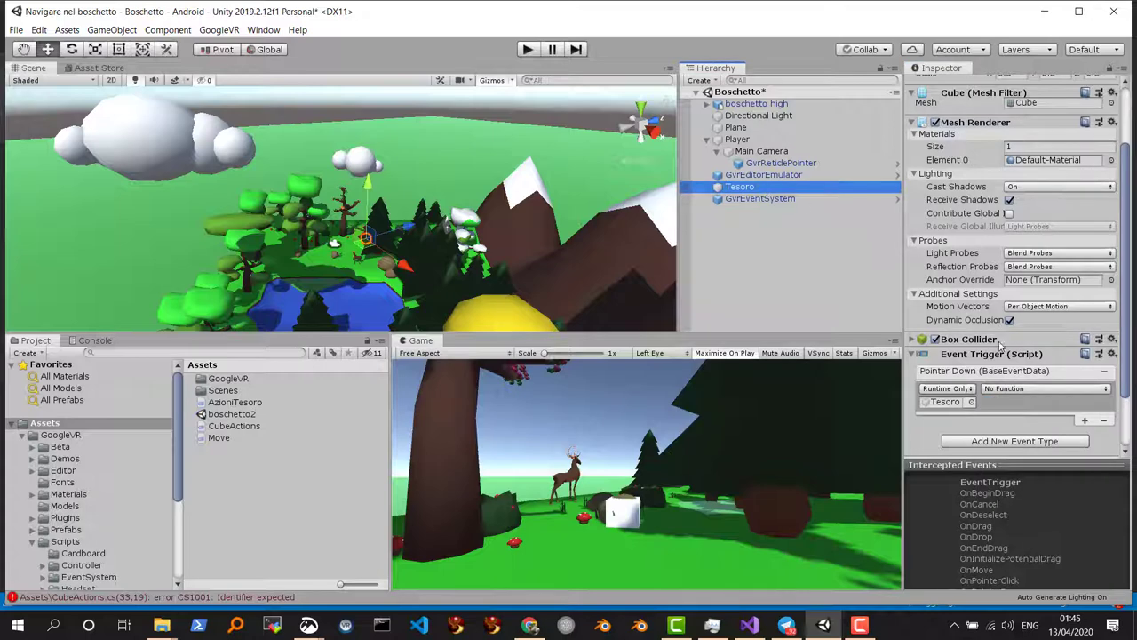
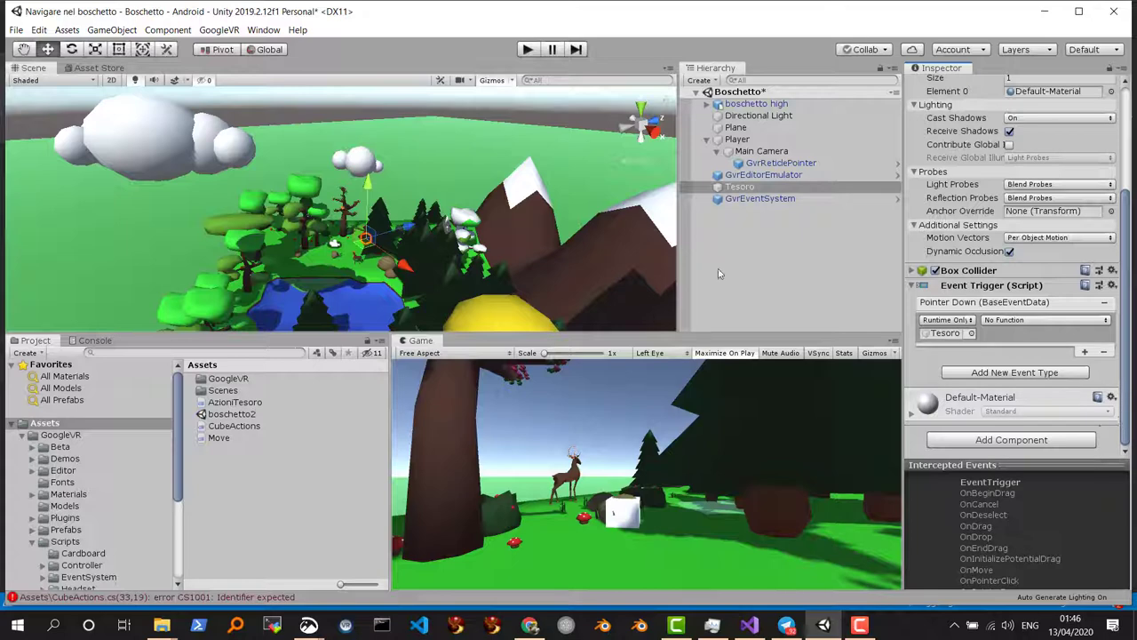
Select the Tesoro cube and drop the AzioniTesoro script onto its Inspector
{"action": "left_click", "coordinate": [755, 153]}
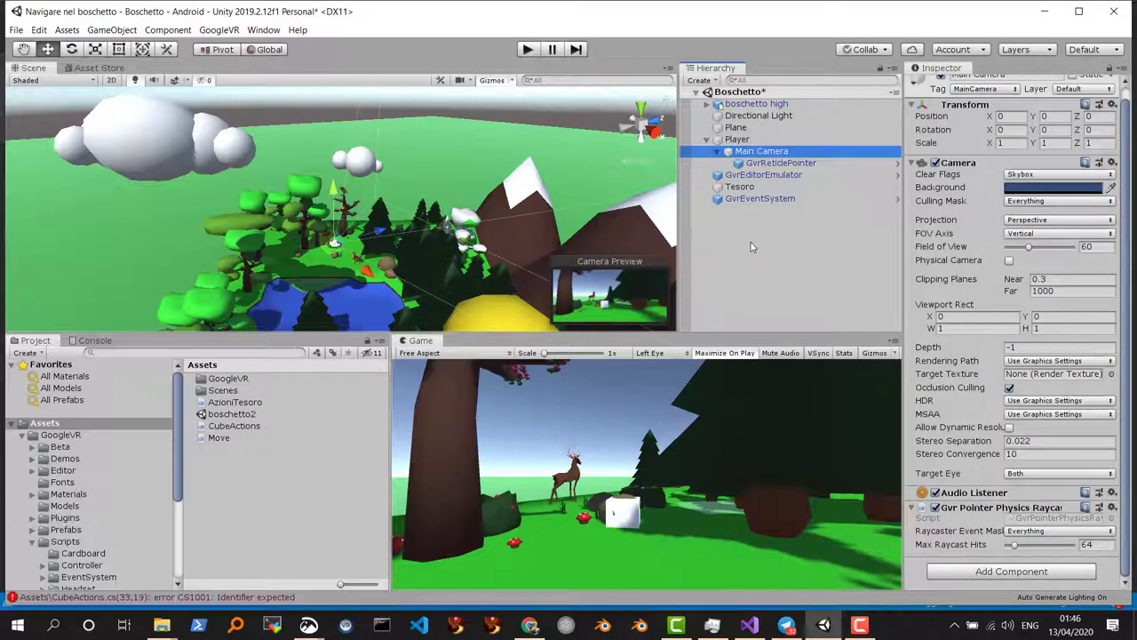
{"action": "left_click", "coordinate": [740, 189]}
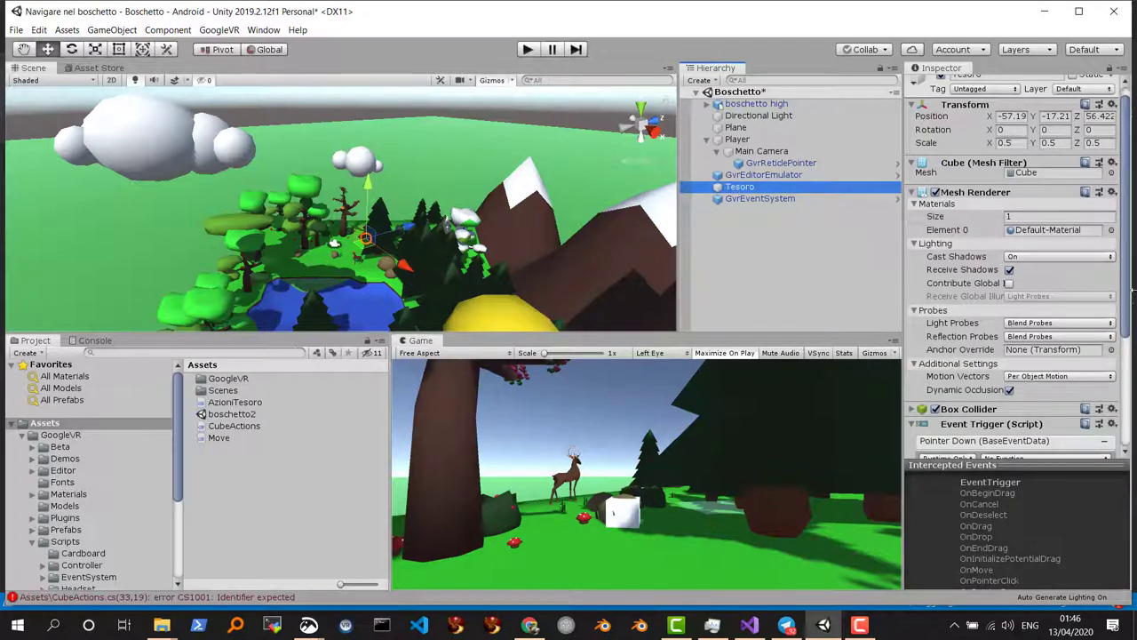
{"action": "left_click_drag", "start_coordinate": [1125, 279], "coordinate": [1119, 373]}
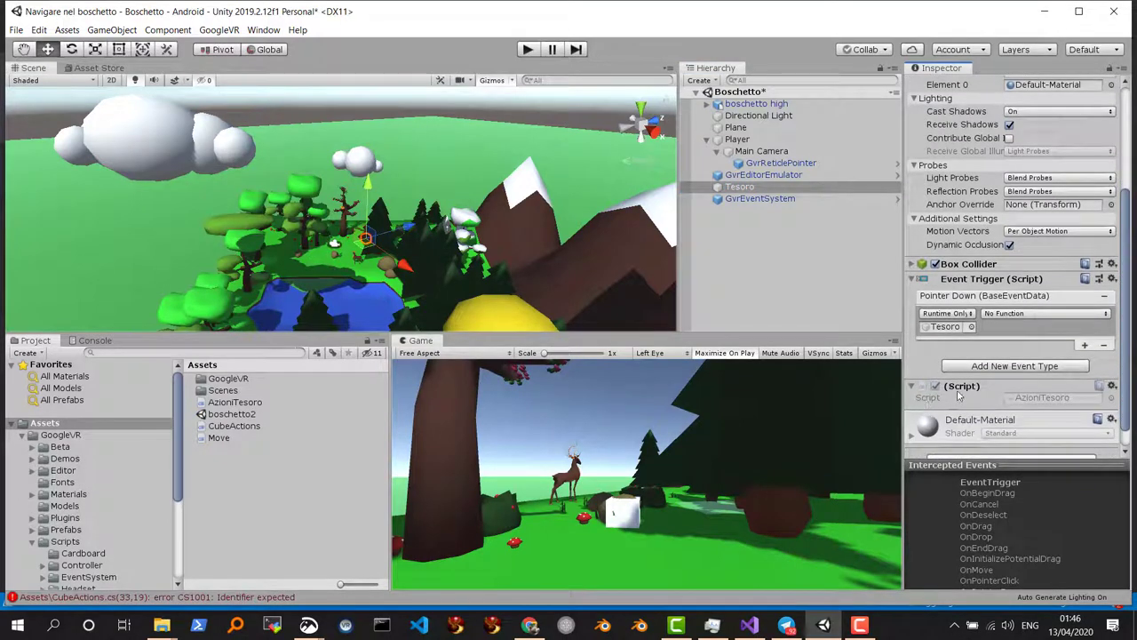
Review the Grow and Shrink methods of AzioniTesoro.cs in Visual Studio, then return to Unity
{"action": "double_click", "coordinate": [1038, 401]}
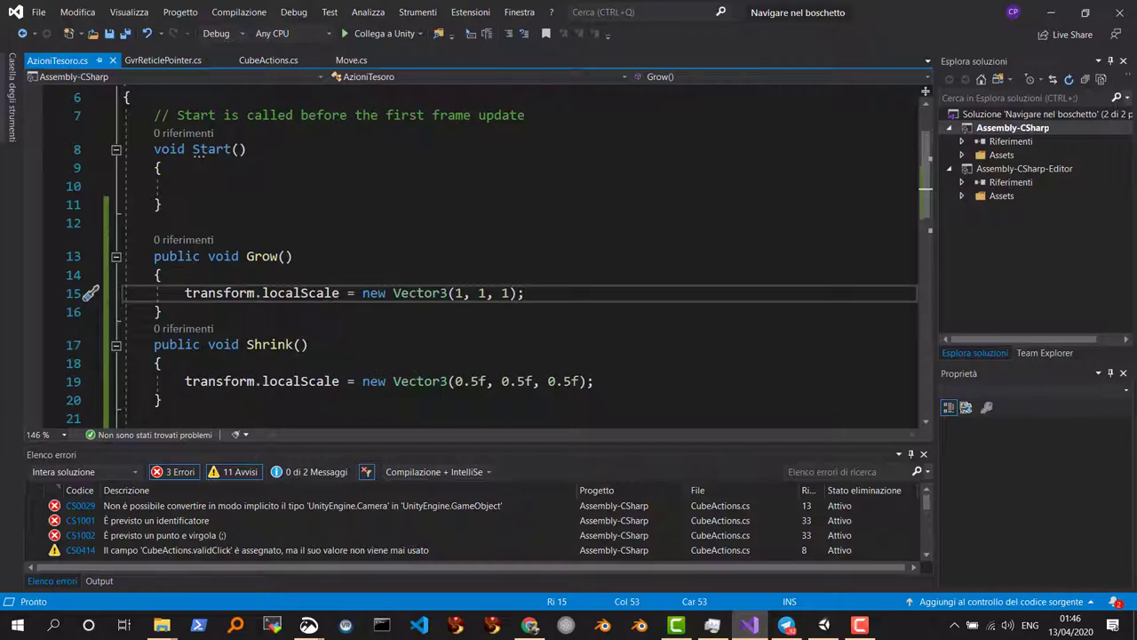
{"action": "scroll", "coordinate": [516, 258], "scroll_direction": "up", "scroll_amount": 2}
{"action": "scroll", "coordinate": [516, 258], "scroll_direction": "down", "scroll_amount": 3}
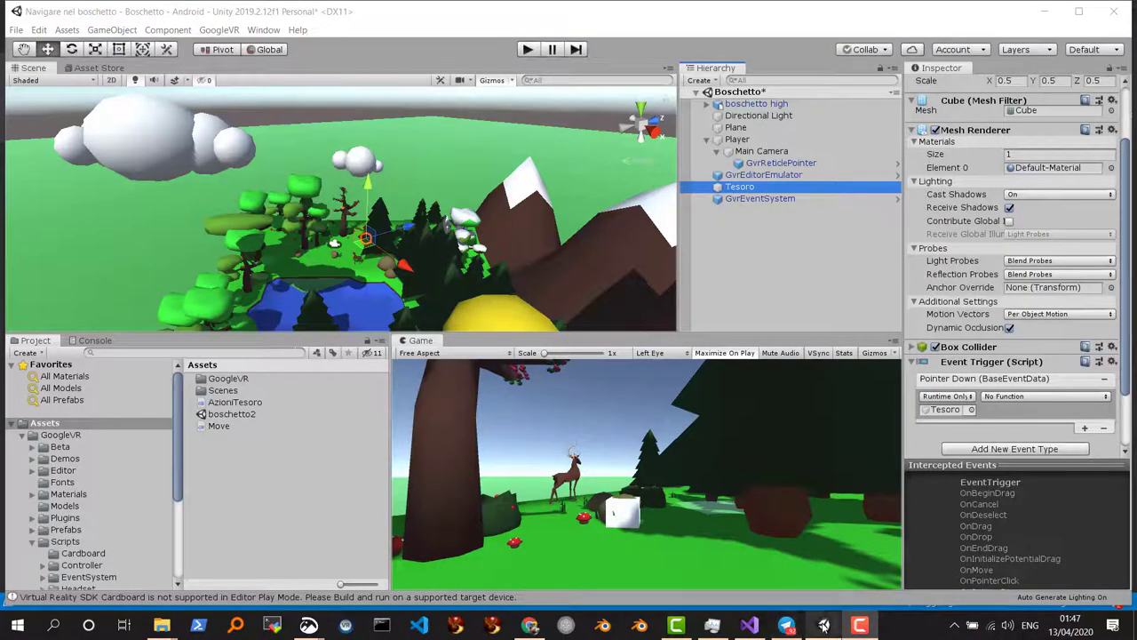
{"action": "left_click", "coordinate": [749, 625]}
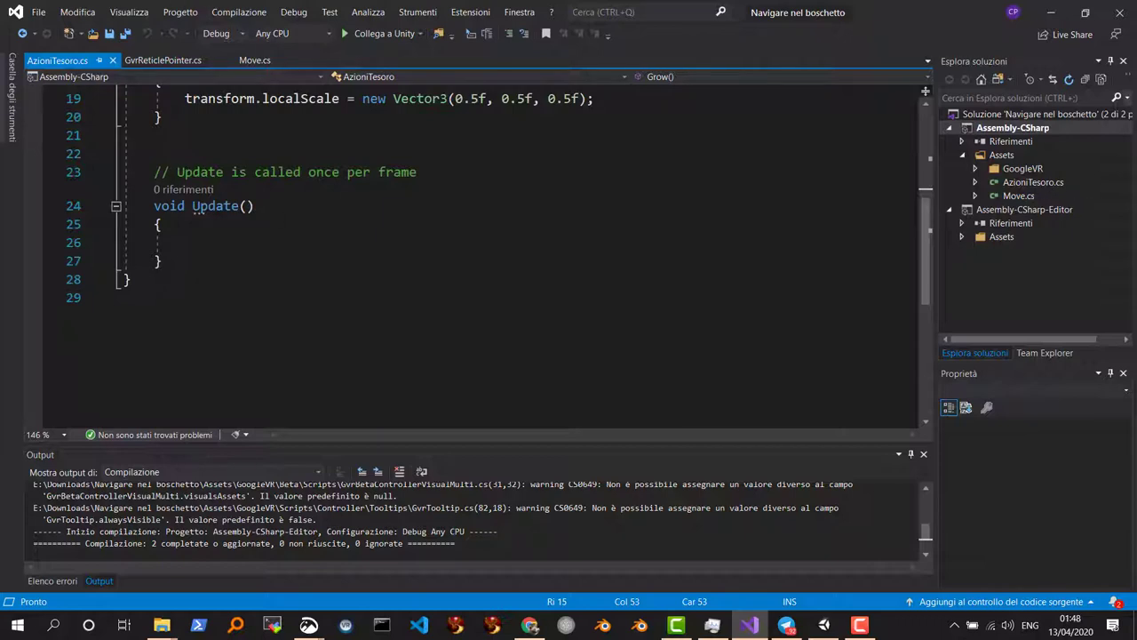
{"action": "left_click", "coordinate": [824, 625]}
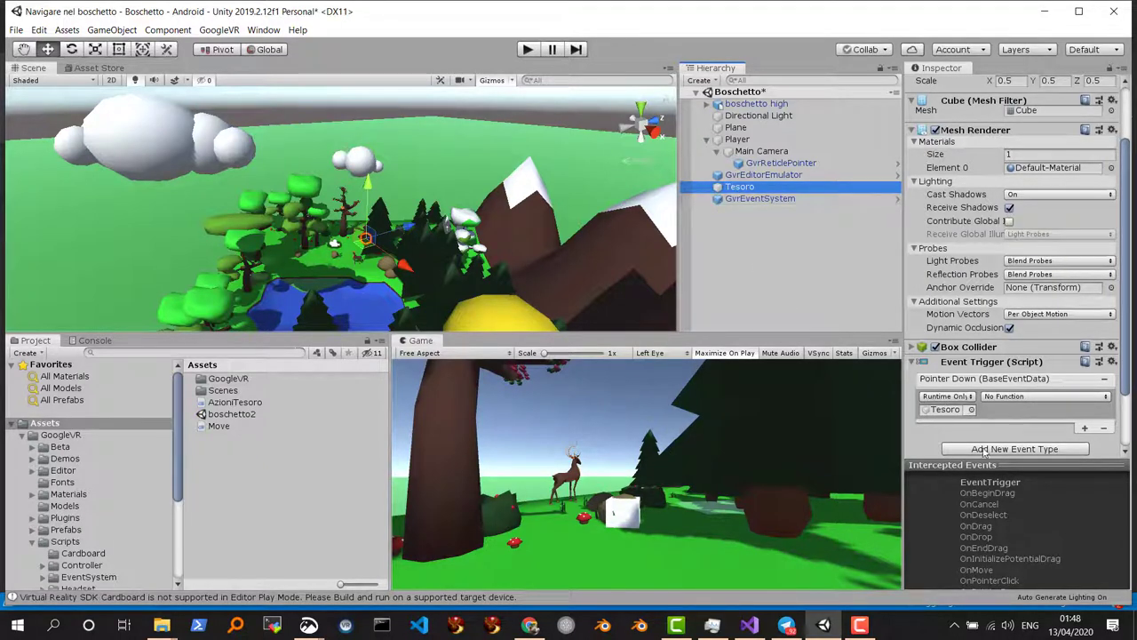
Set the Pointer Down event to call AzioniTesoro.Grow()
{"action": "left_click", "coordinate": [1037, 395]}
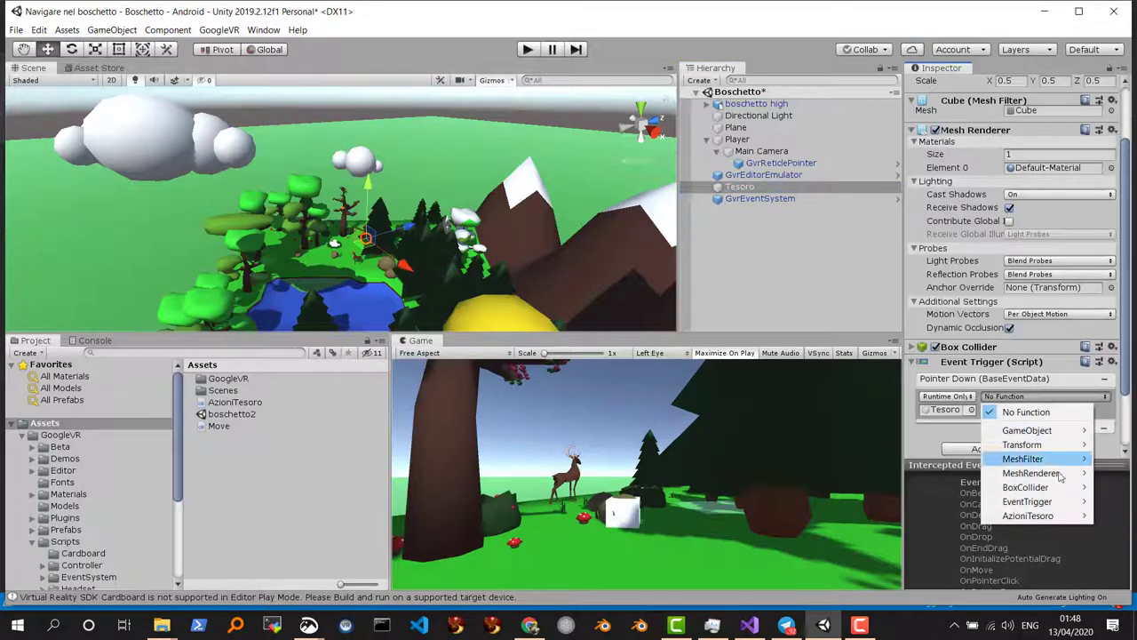
{"action": "mouse_move", "coordinate": [1038, 515]}
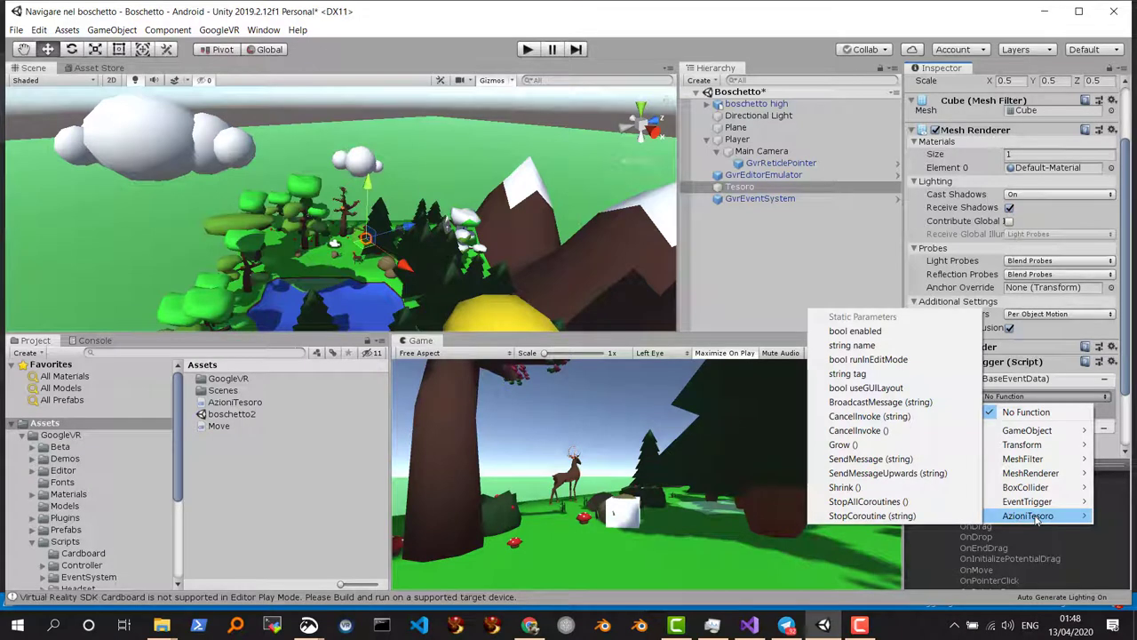
{"action": "left_click", "coordinate": [865, 446]}
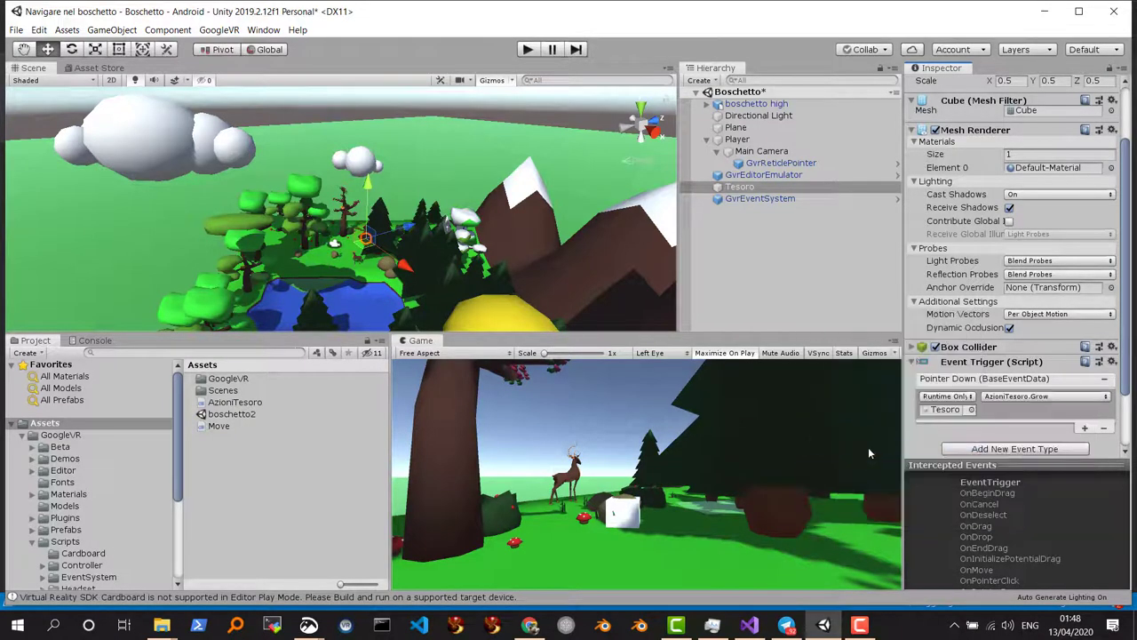
Add a Pointer Up event calling AzioniTesoro.Shrink() and start Play mode
{"action": "left_click", "coordinate": [1012, 451]}
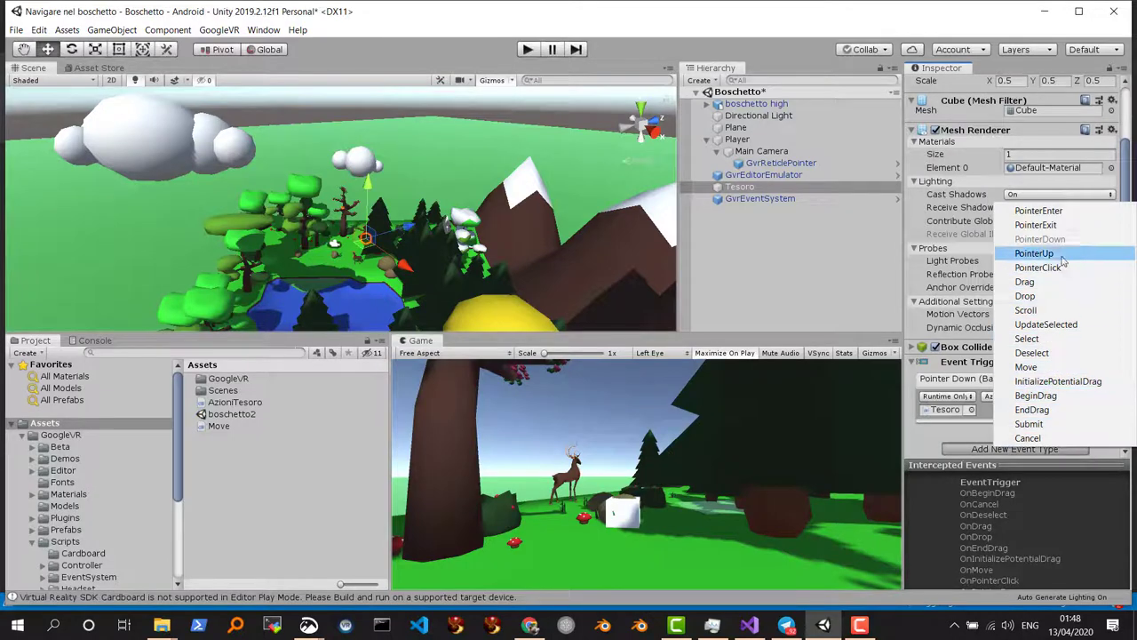
{"action": "left_click", "coordinate": [1064, 255]}
{"action": "scroll", "coordinate": [1123, 300], "scroll_direction": "down", "scroll_amount": 3}
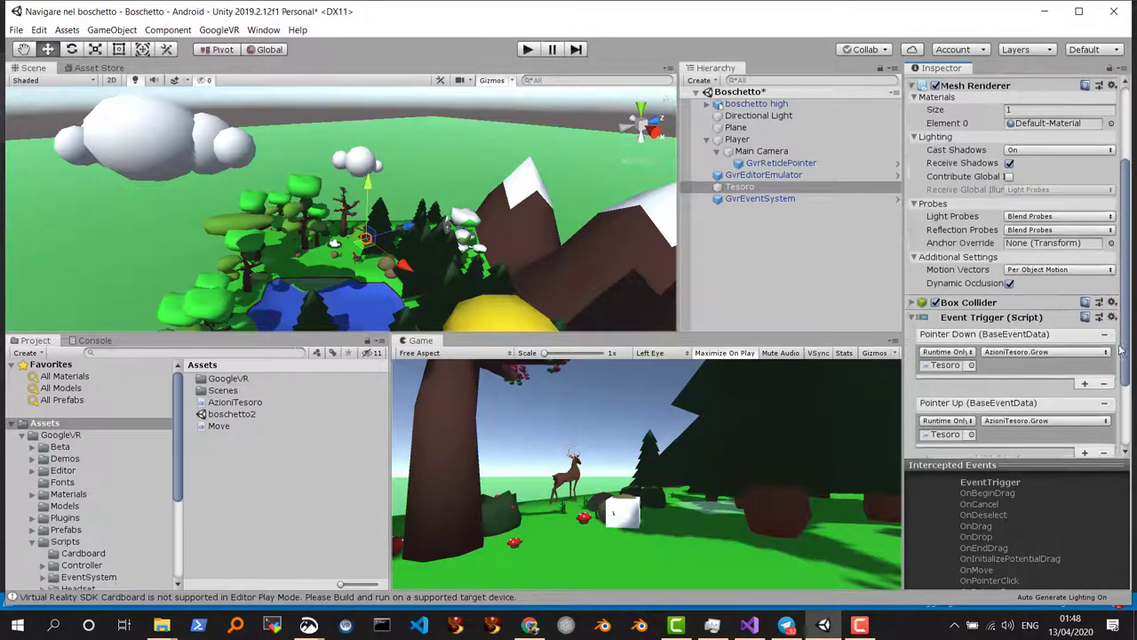
{"action": "scroll", "coordinate": [1122, 301], "scroll_direction": "down", "scroll_amount": 3}
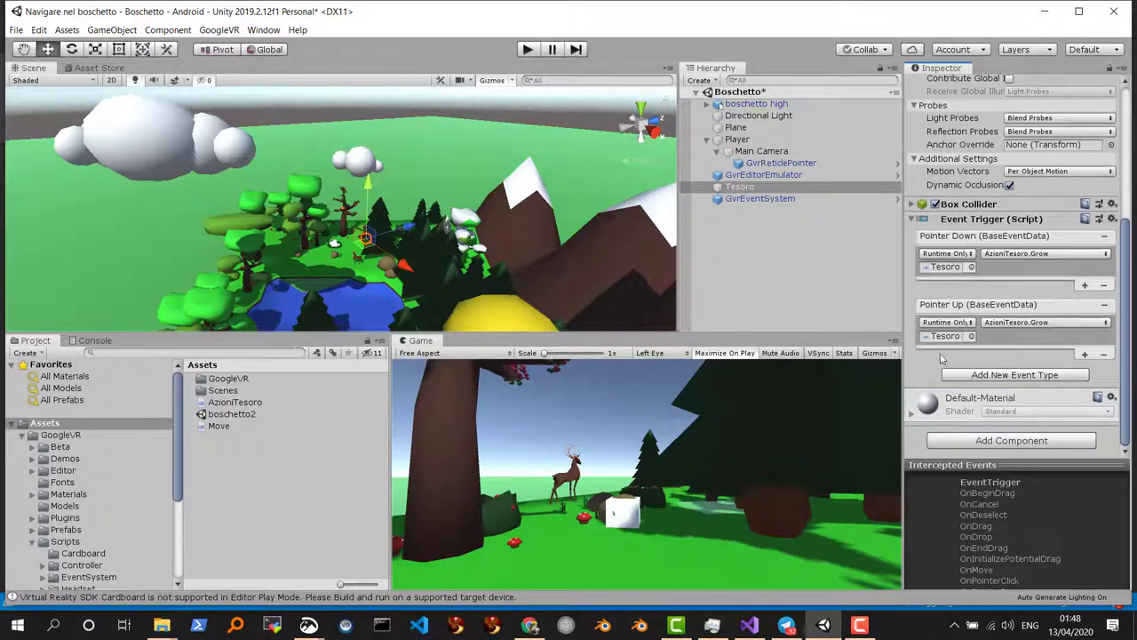
{"action": "left_click", "coordinate": [1031, 322]}
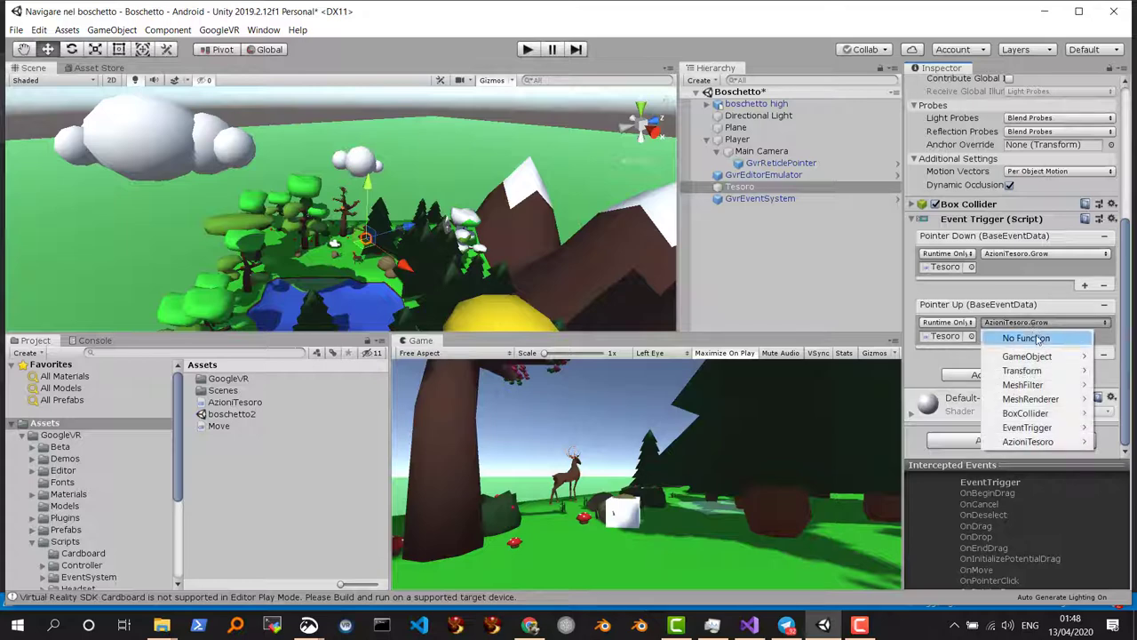
{"action": "mouse_move", "coordinate": [1030, 442]}
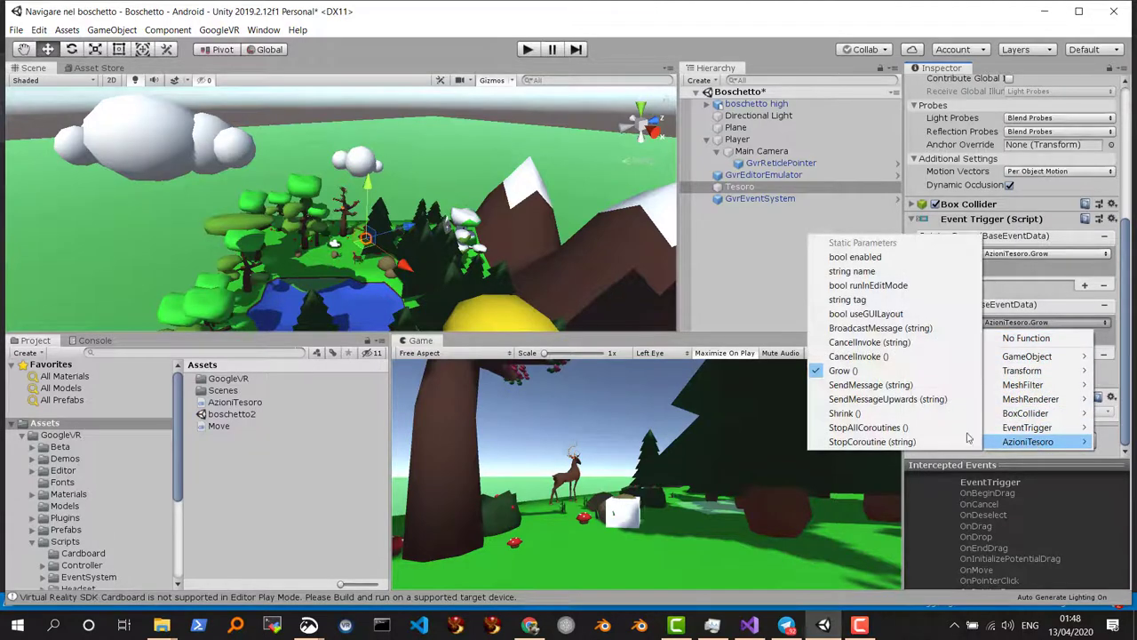
{"action": "left_click", "coordinate": [888, 413]}
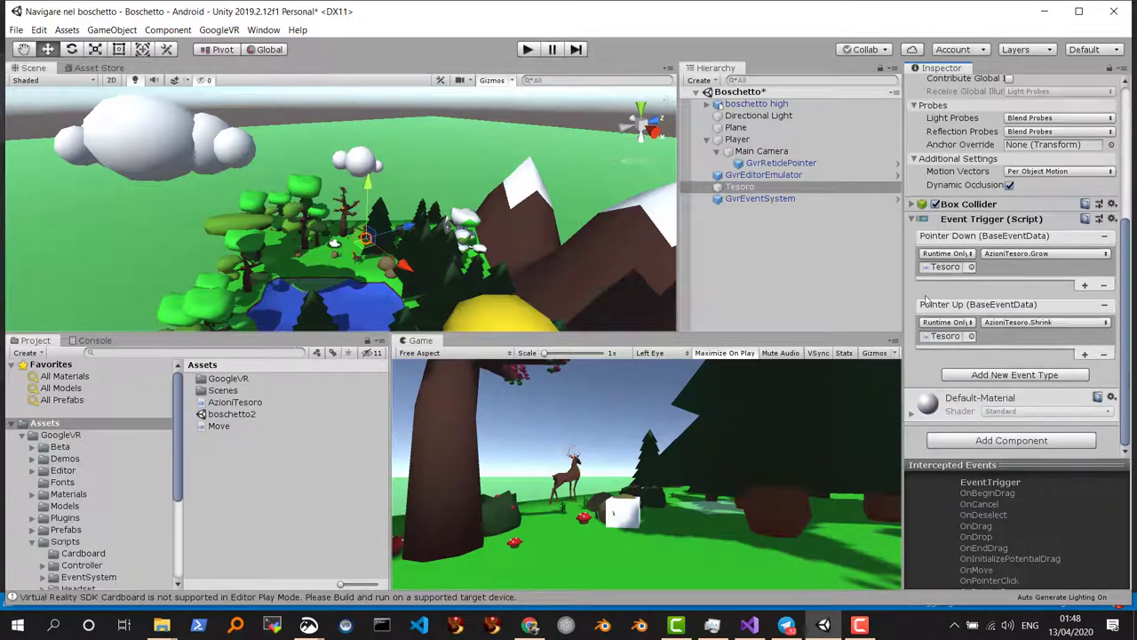
{"action": "left_click", "coordinate": [528, 50]}
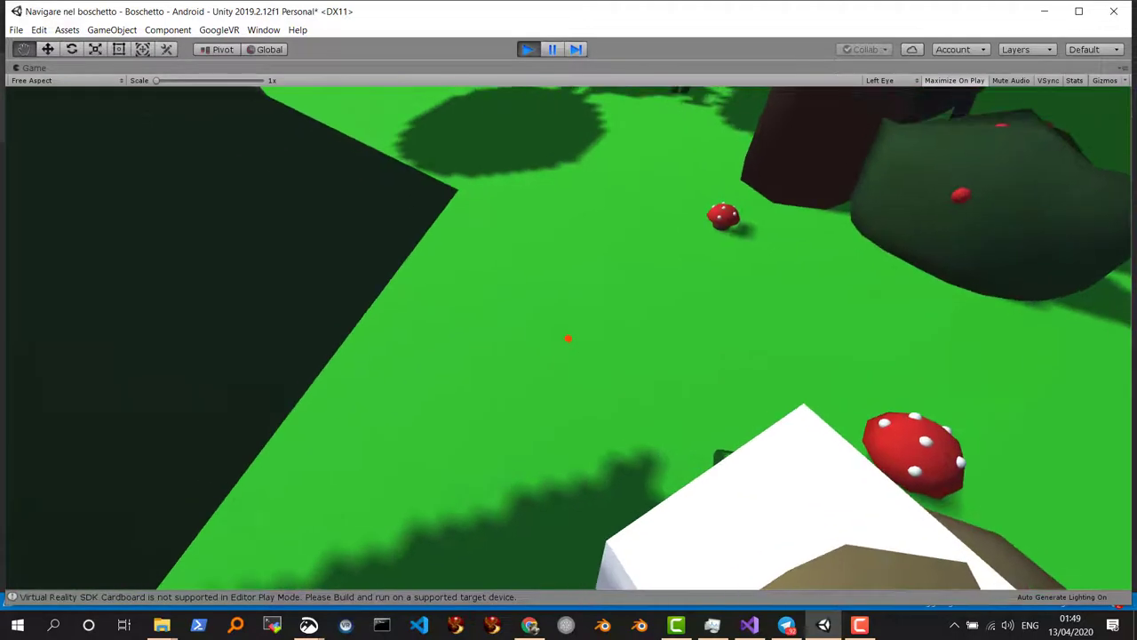
Look around the Game view to test the Tesoro cube's triggers, then stop Play mode
{"action": "key", "text": "alt+w"}
{"action": "key", "text": "Escape"}
{"action": "key", "text": "Down"}
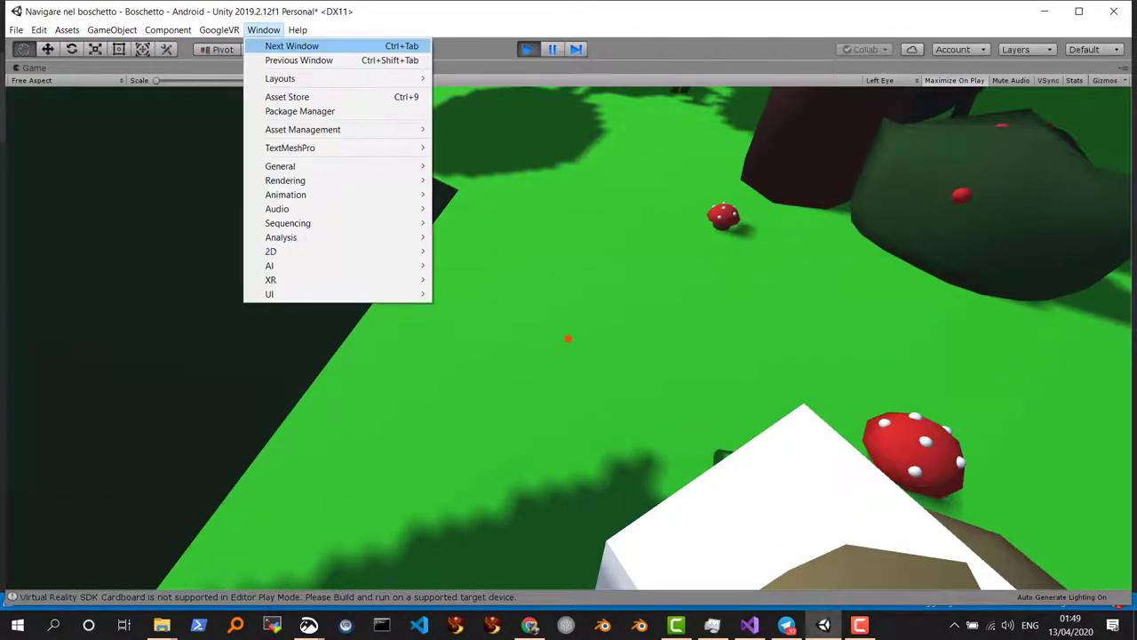
{"action": "key", "text": "Escape"}
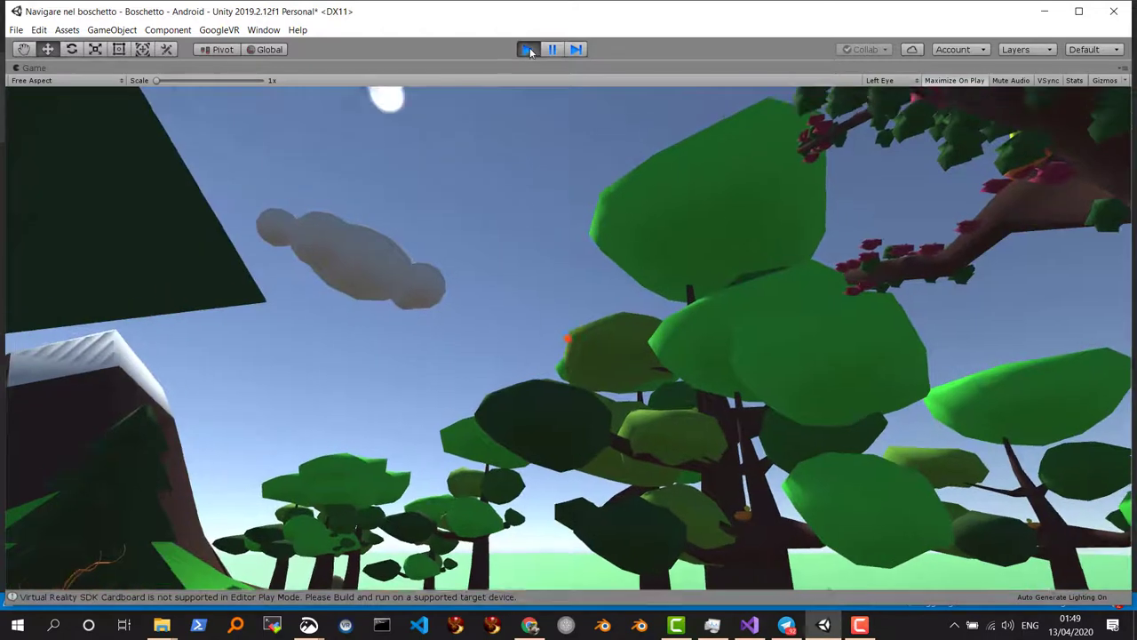
{"action": "left_click", "coordinate": [526, 49]}
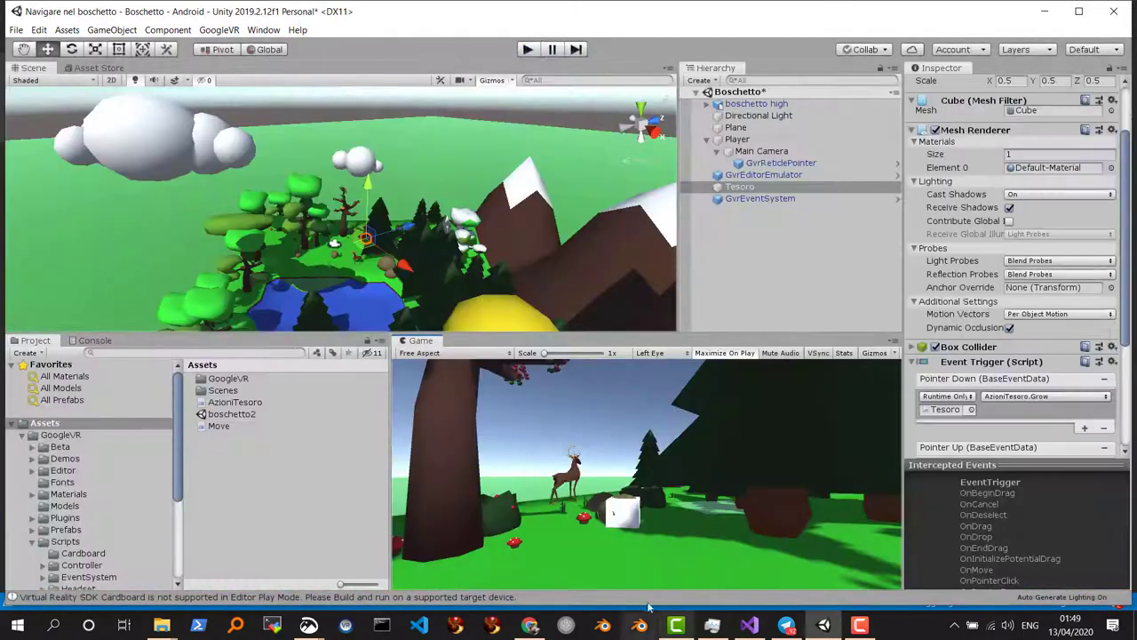